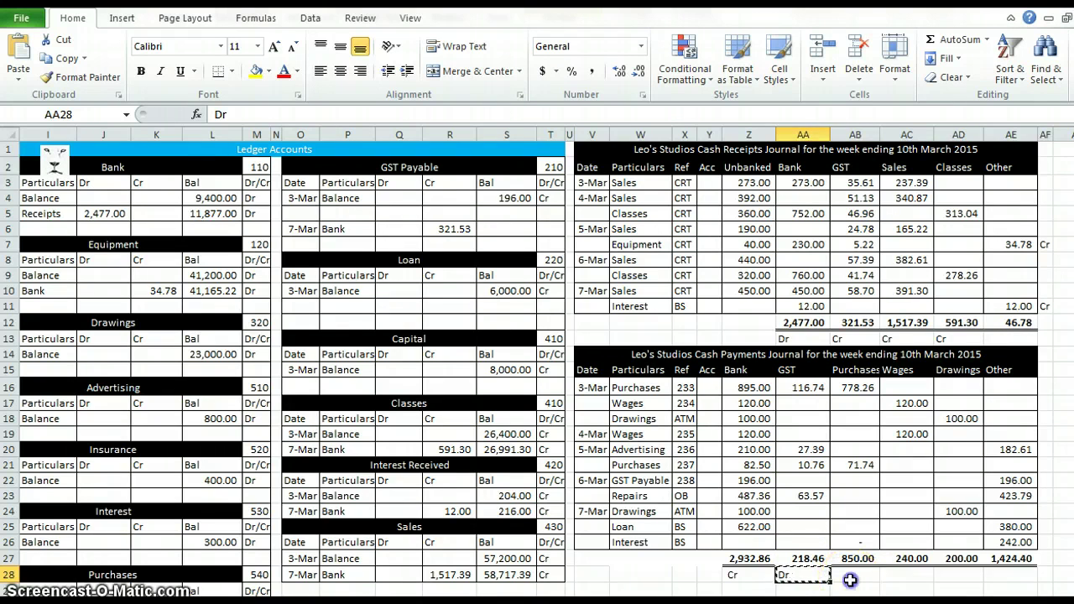
Mark the Purchases, Wages and Drawings totals of the Cash Payments Journal as Dr in cells AB28, AC28 and AD28
{"action": "left_click", "coordinate": [851, 580]}
{"action": "type", "text": "Dr"}
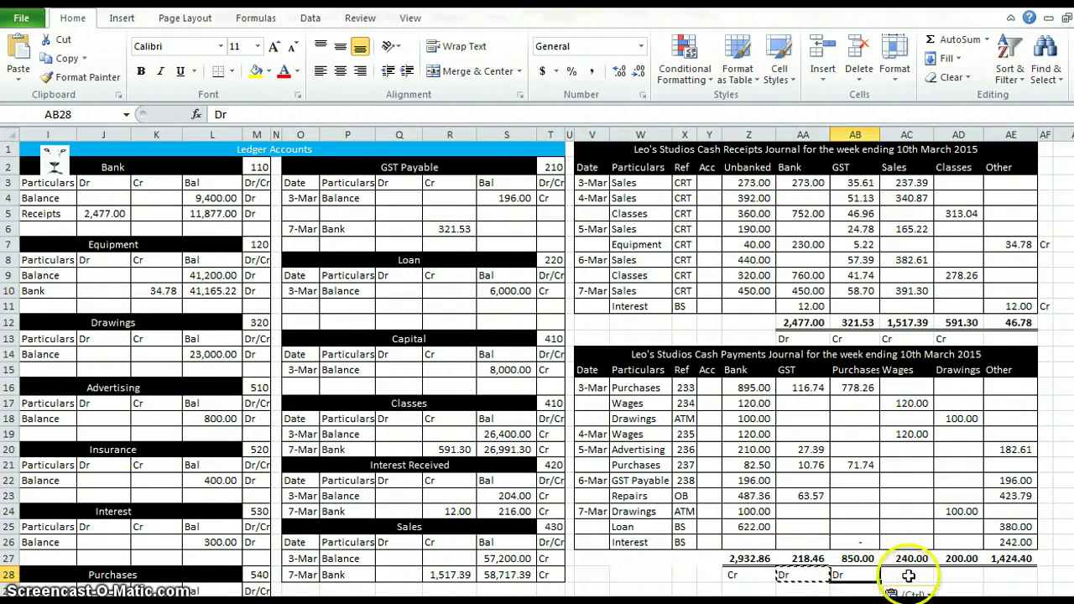
{"action": "left_click", "coordinate": [906, 575]}
{"action": "type", "text": "Dr"}
{"action": "left_click", "coordinate": [950, 577]}
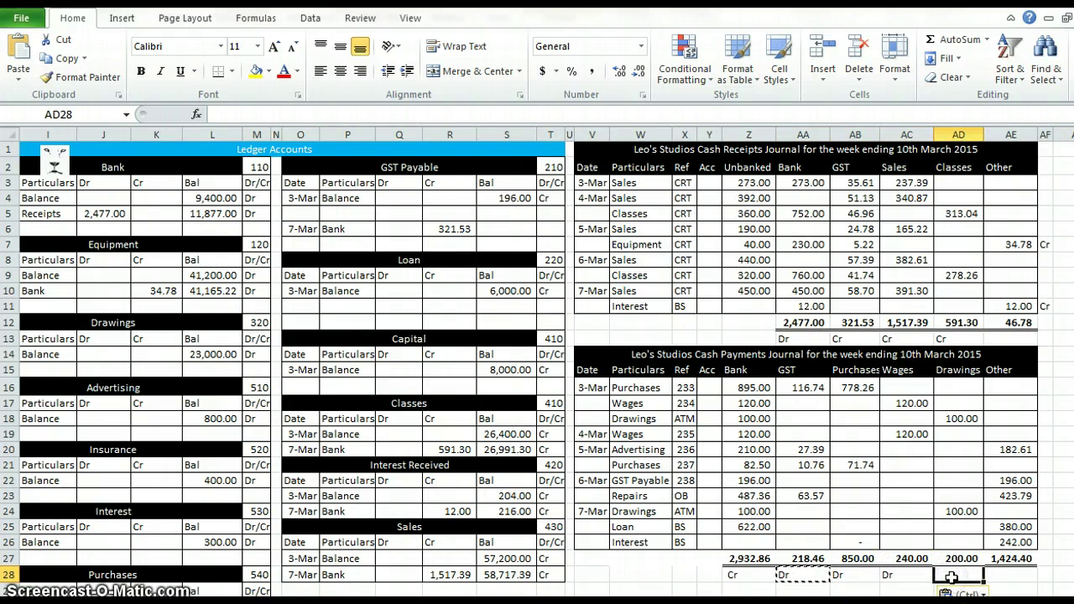
Mark the Advertising, GST Payable, Repairs, Loan and Interest amounts in the payments journal's Other column as Dr in column AF
{"action": "left_click", "coordinate": [1045, 450]}
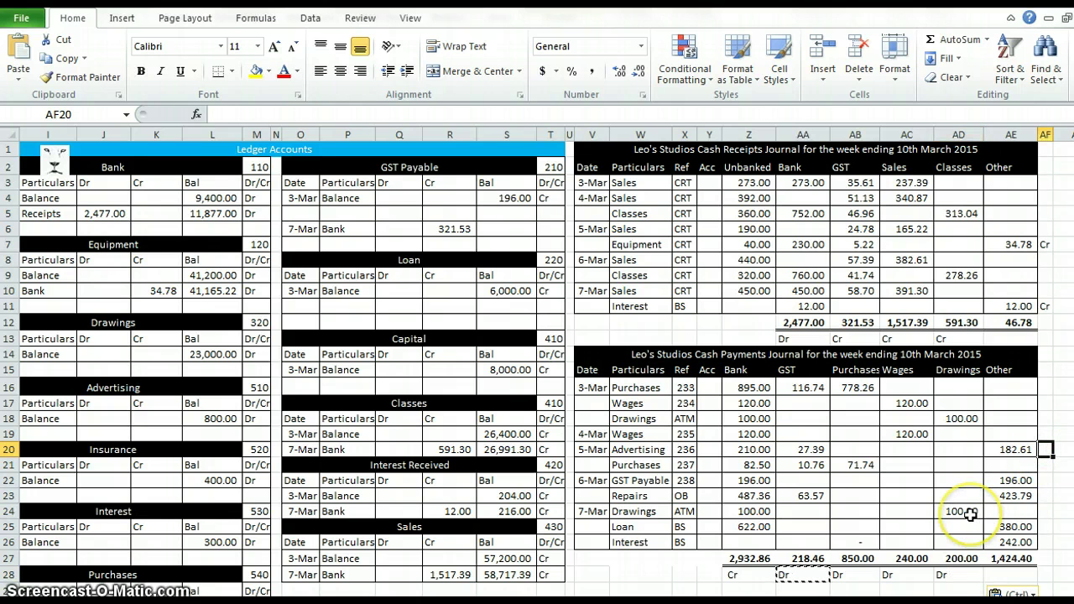
{"action": "type", "text": "Dr"}
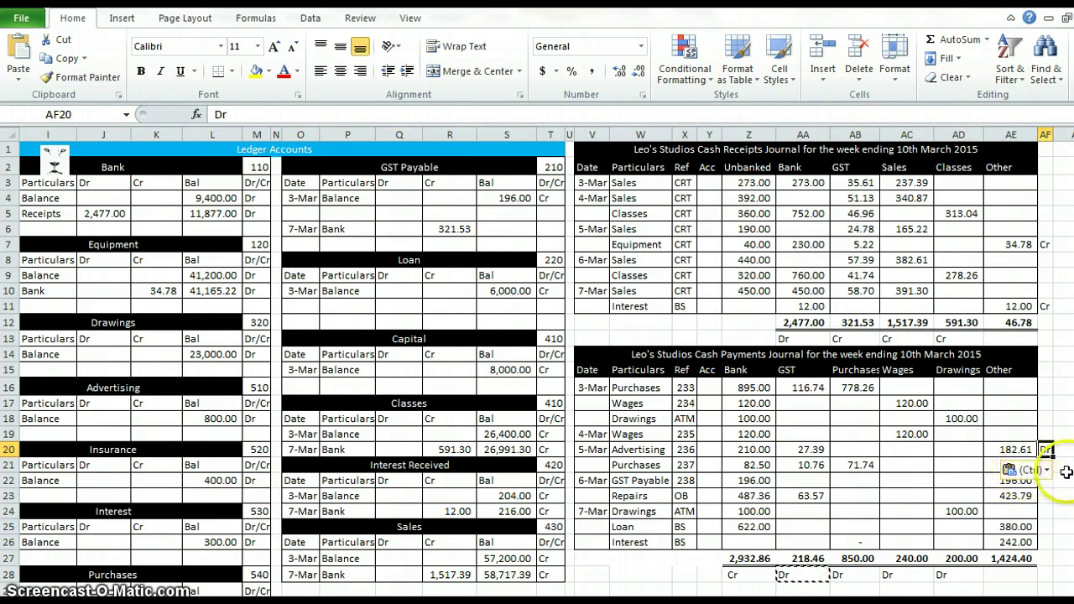
{"action": "left_click", "coordinate": [1046, 495]}
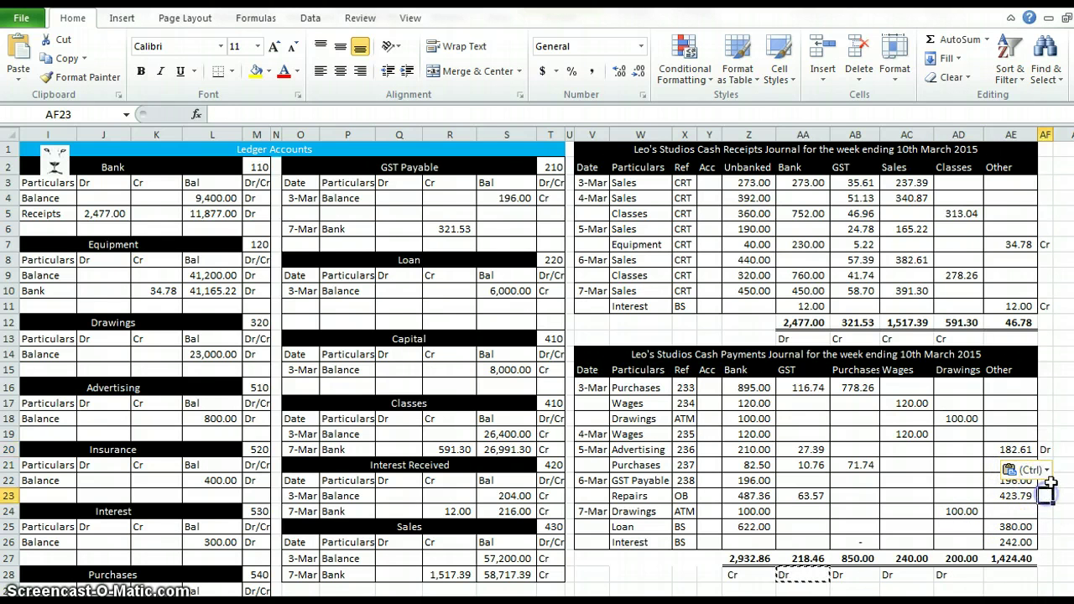
{"action": "type", "text": "Dr"}
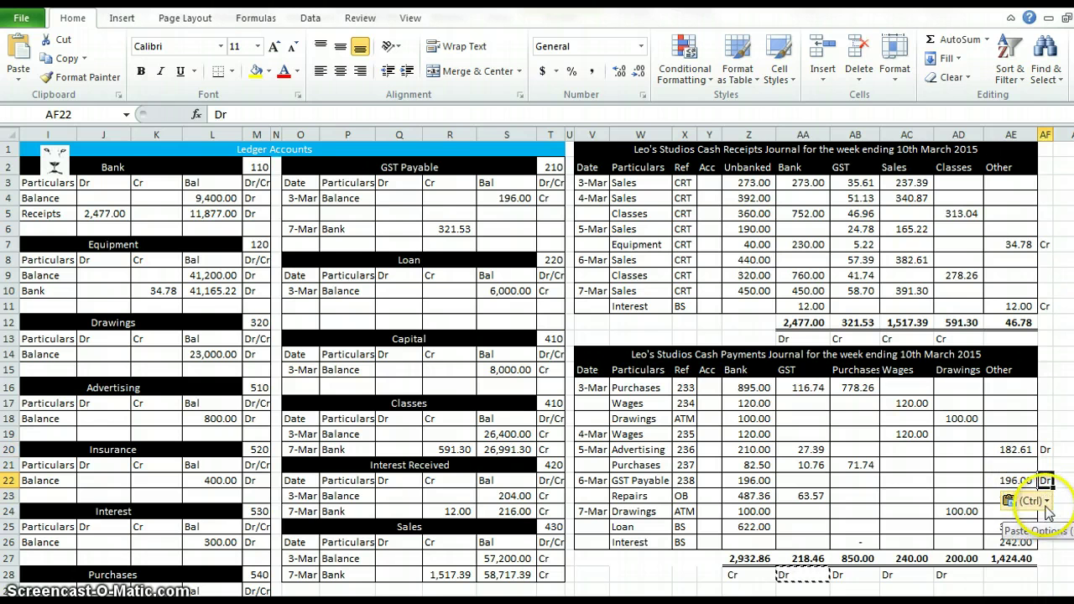
{"action": "left_click", "coordinate": [1062, 494]}
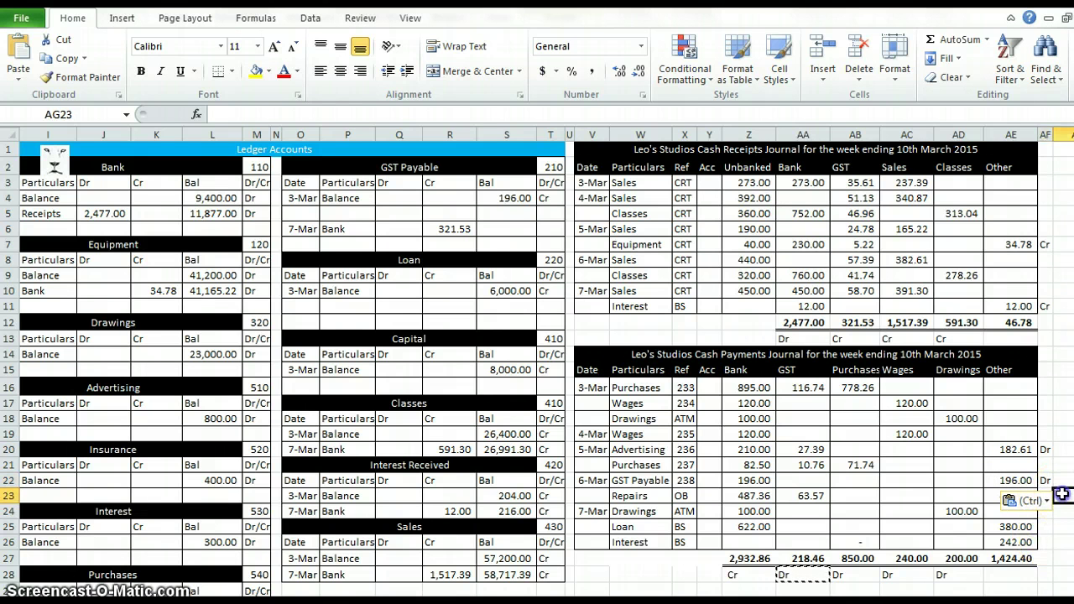
{"action": "type", "text": "Dr"}
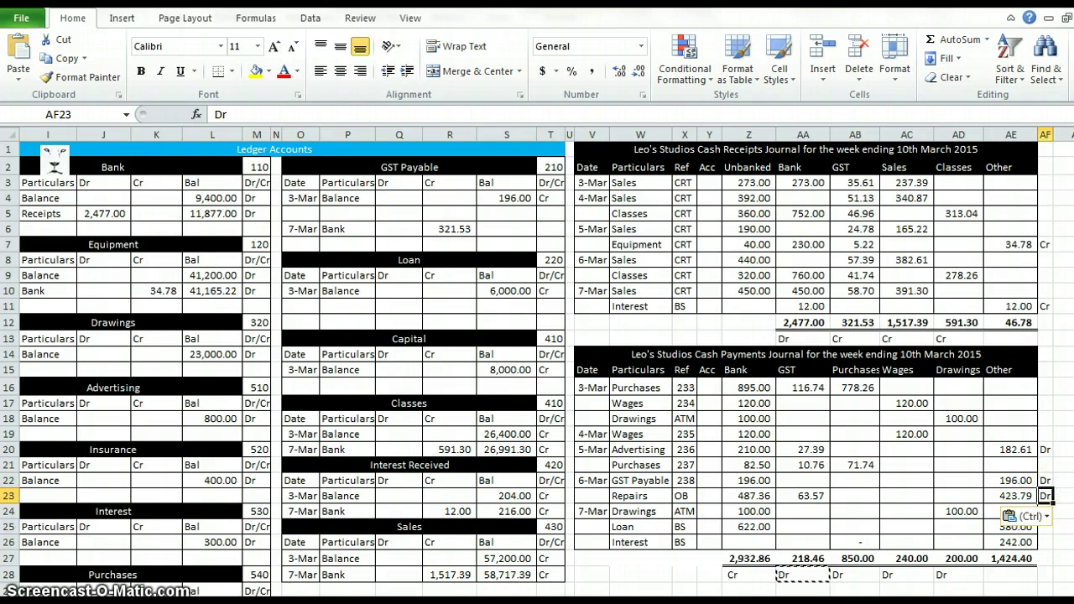
{"action": "left_click", "coordinate": [1045, 526]}
{"action": "type", "text": "Dr"}
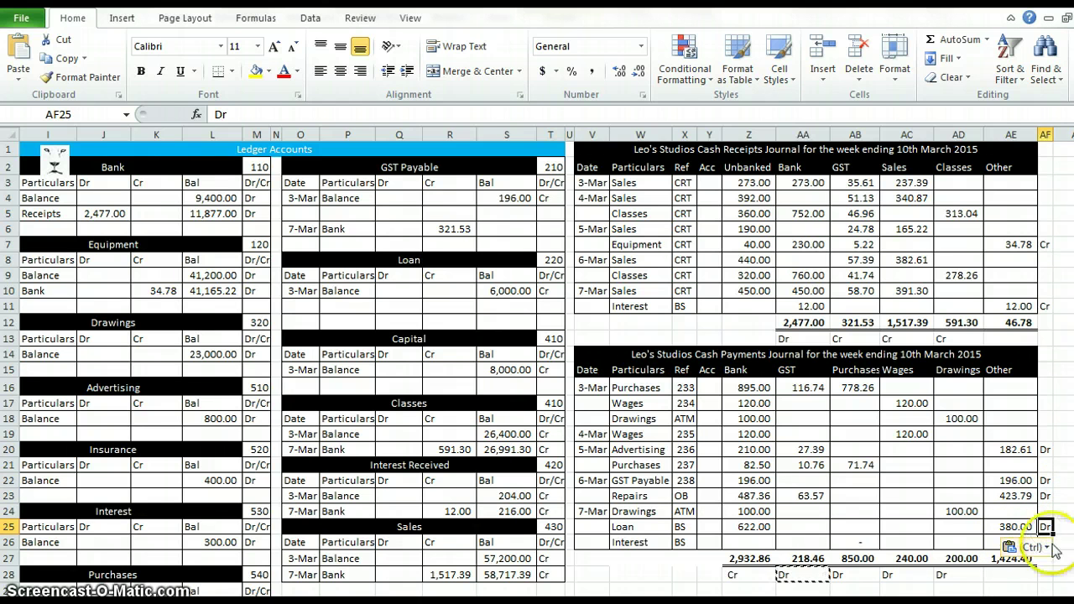
{"action": "left_click", "coordinate": [1059, 543]}
{"action": "type", "text": "Dr"}
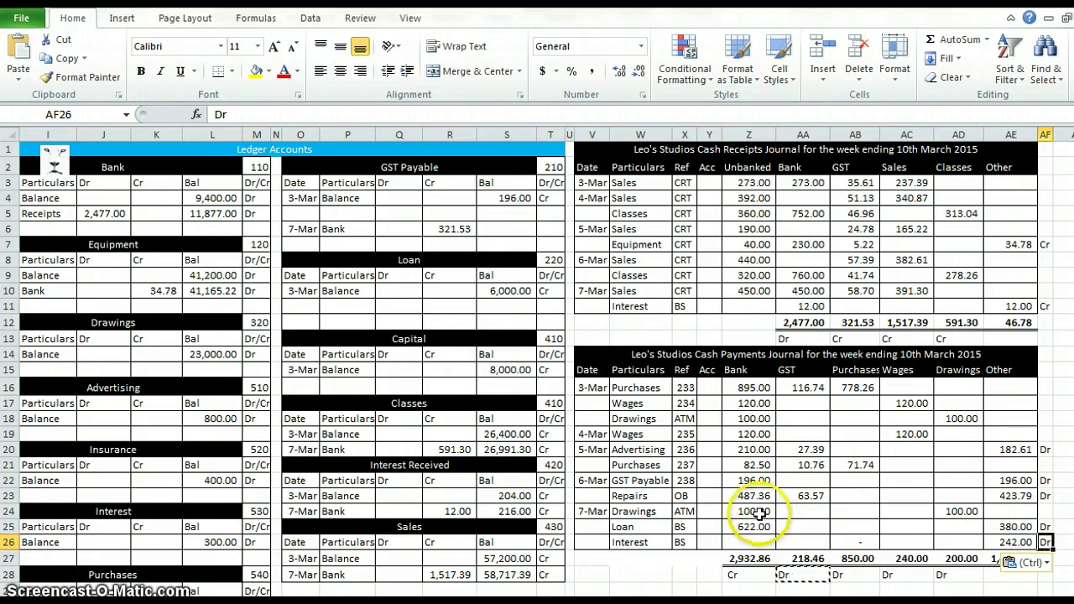
Enter Payments as the particulars in cell I6 of the Bank ledger account
{"action": "left_click", "coordinate": [758, 574]}
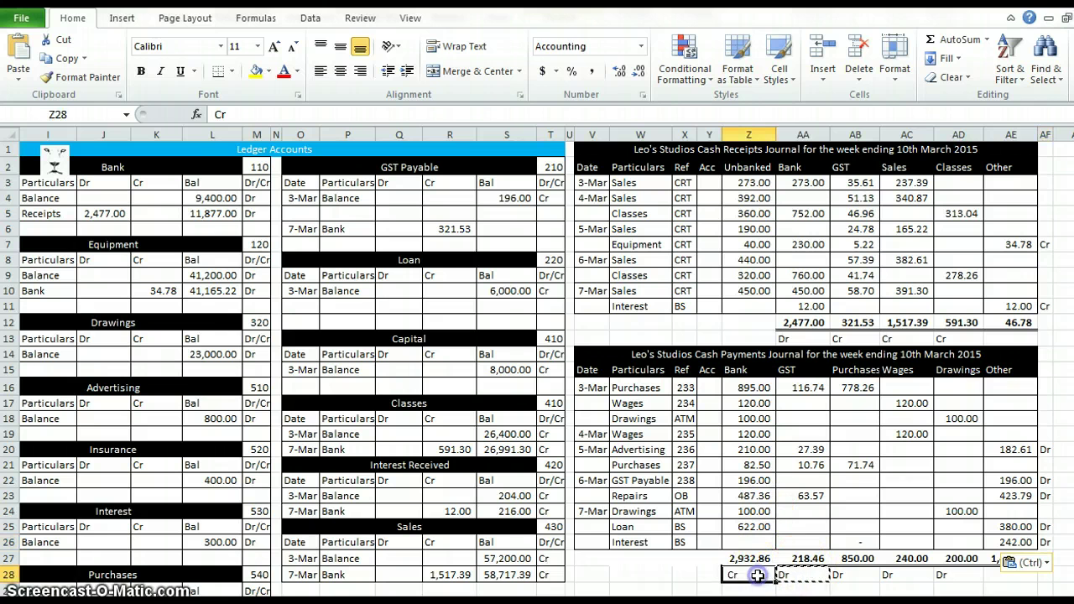
{"action": "left_click", "coordinate": [763, 582]}
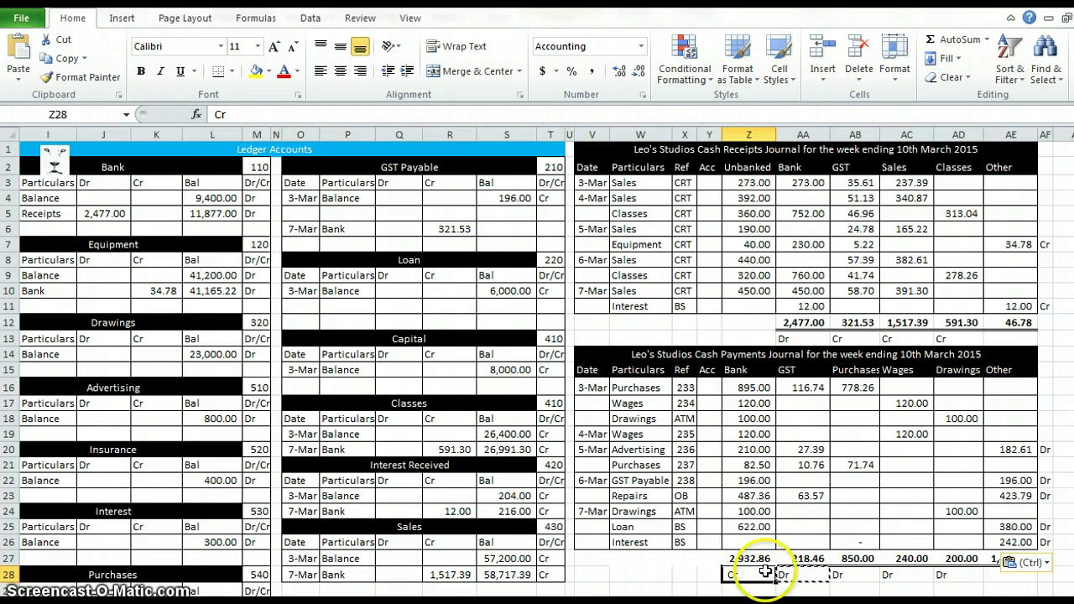
{"action": "scroll", "coordinate": [537, 360], "scroll_direction": "left", "scroll_amount": 1}
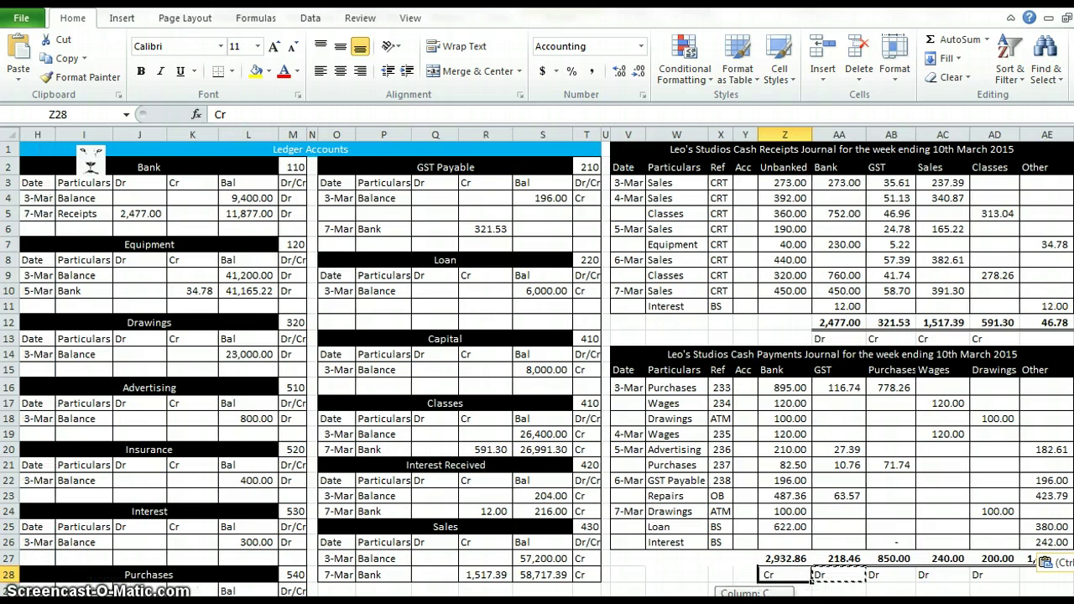
{"action": "left_click", "coordinate": [40, 227]}
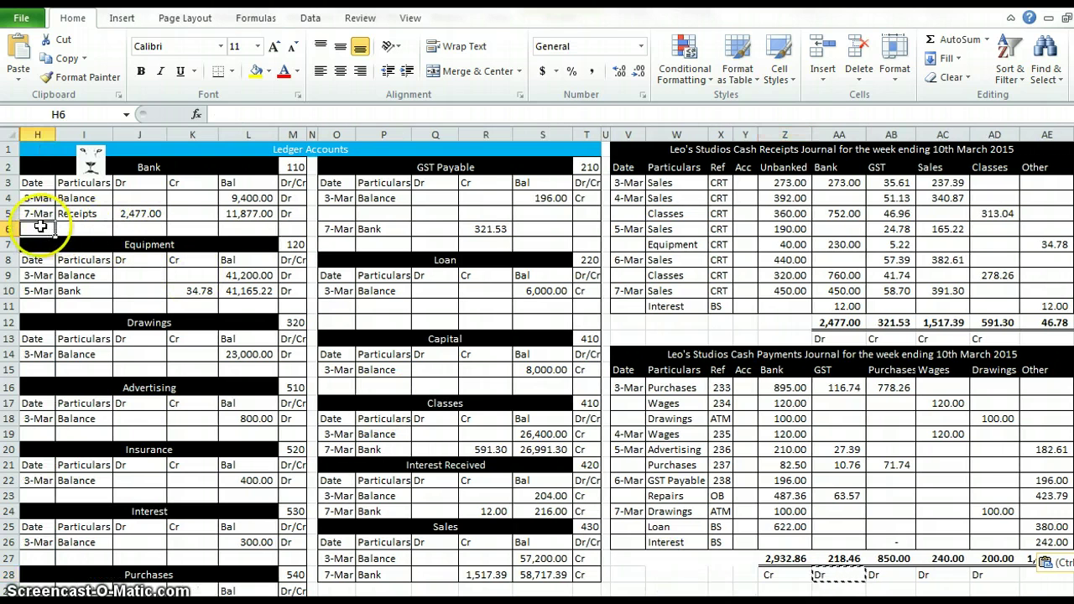
{"action": "left_click", "coordinate": [84, 222]}
{"action": "type", "text": "Pay"}
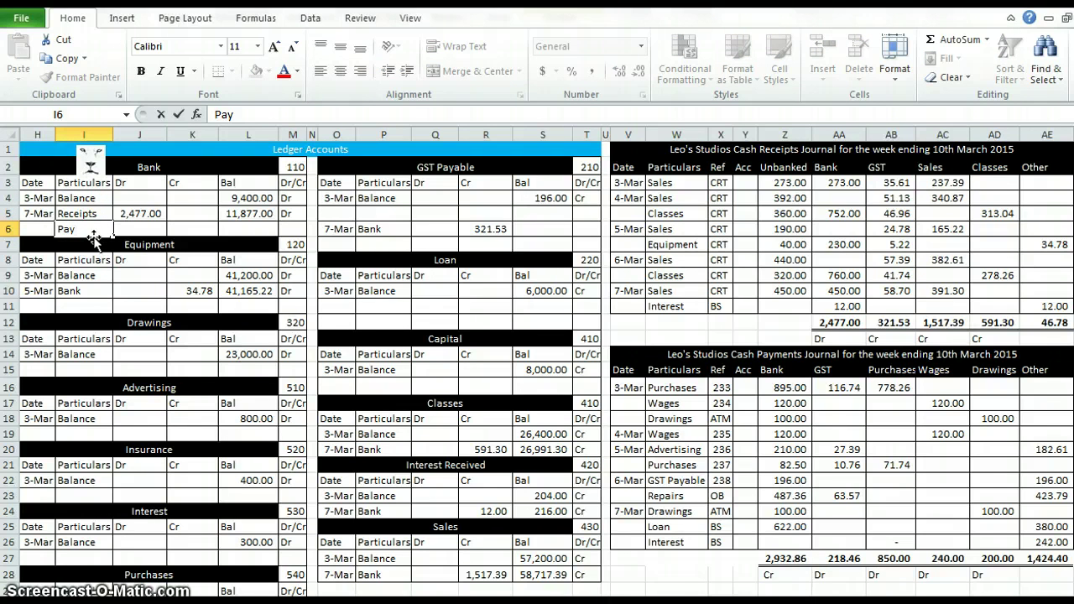
{"action": "type", "text": "ments"}
{"action": "key", "text": "Tab"}
{"action": "key", "text": "Tab"}
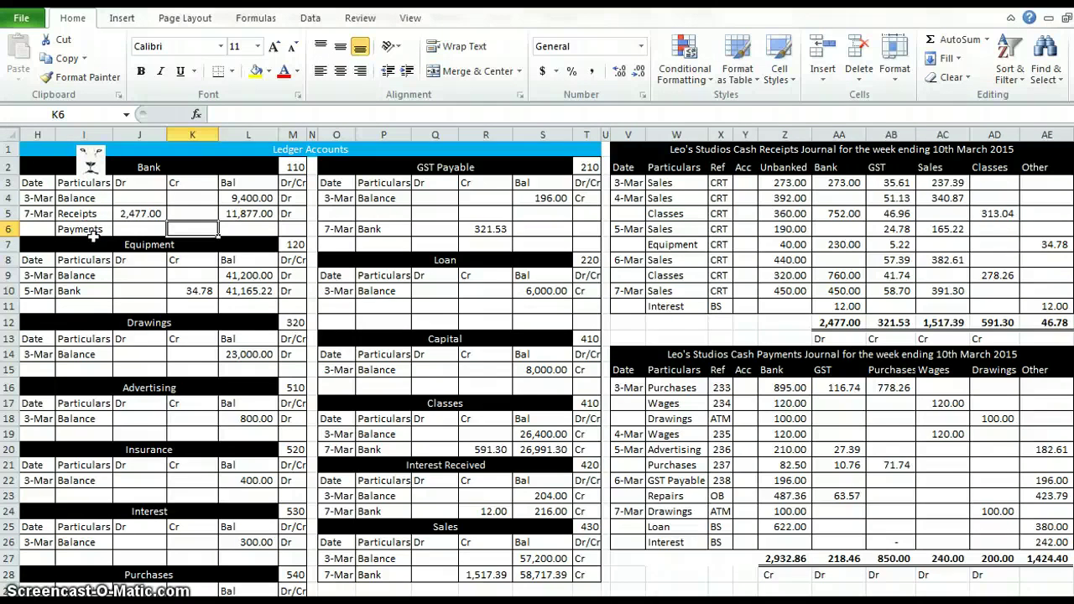
Link the Bank ledger's Payments credit to the payments journal's Bank total with =Z27, then slightly widen column K and narrow column N
{"action": "type", "text": "="}
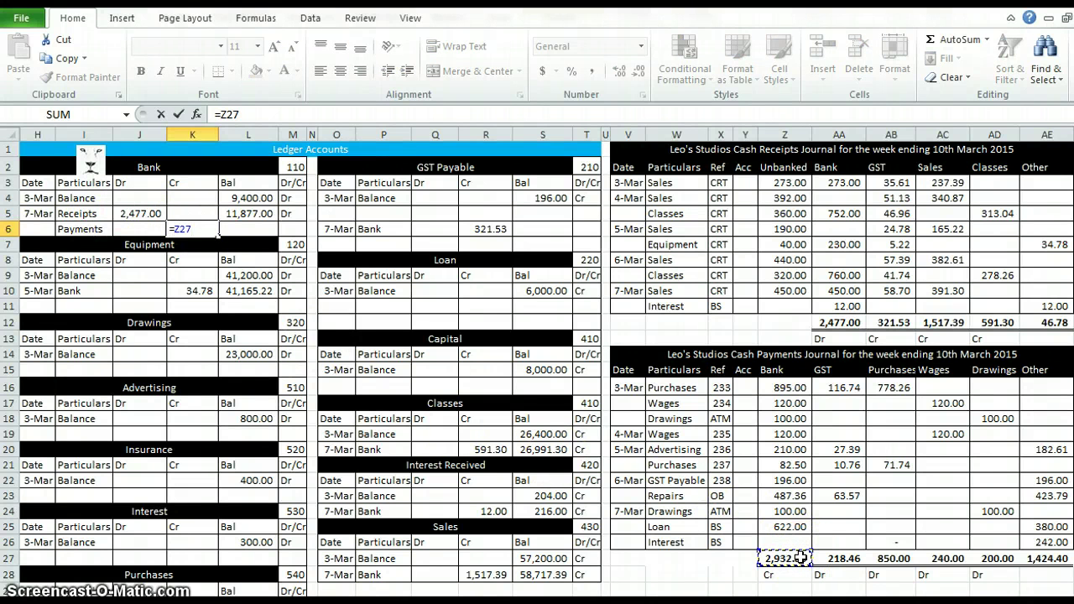
{"action": "key", "text": "Return"}
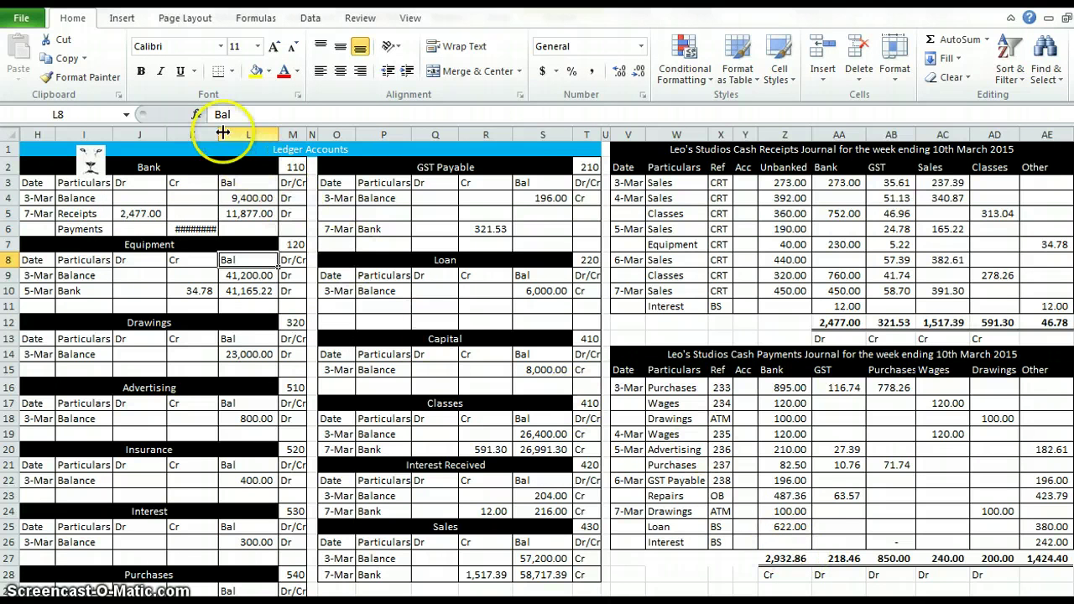
{"action": "left_click_drag", "start_coordinate": [223, 134], "coordinate": [226, 134]}
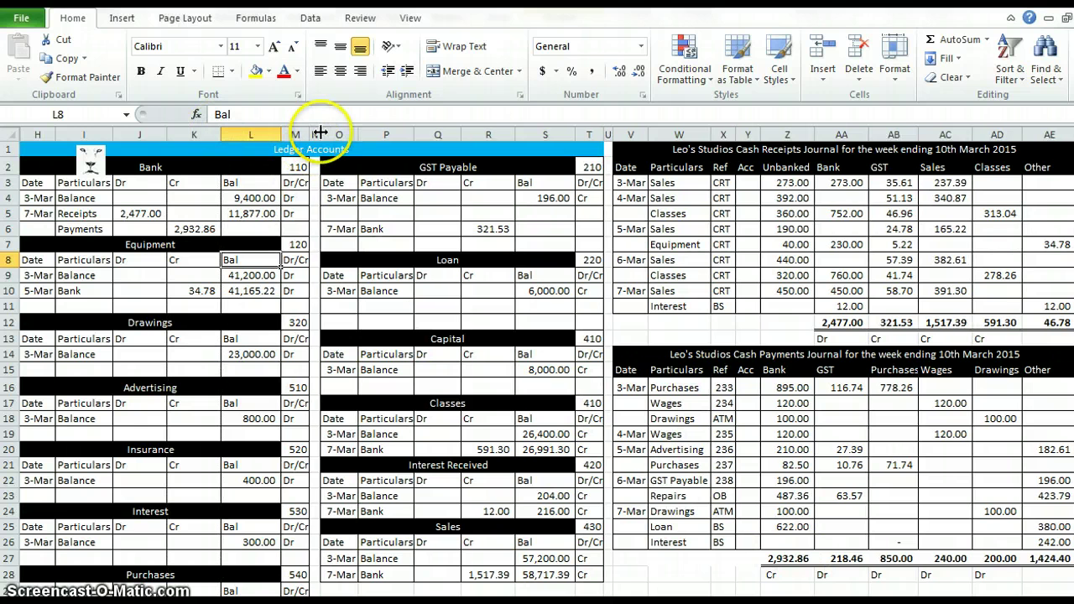
{"action": "left_click_drag", "start_coordinate": [319, 133], "coordinate": [317, 133]}
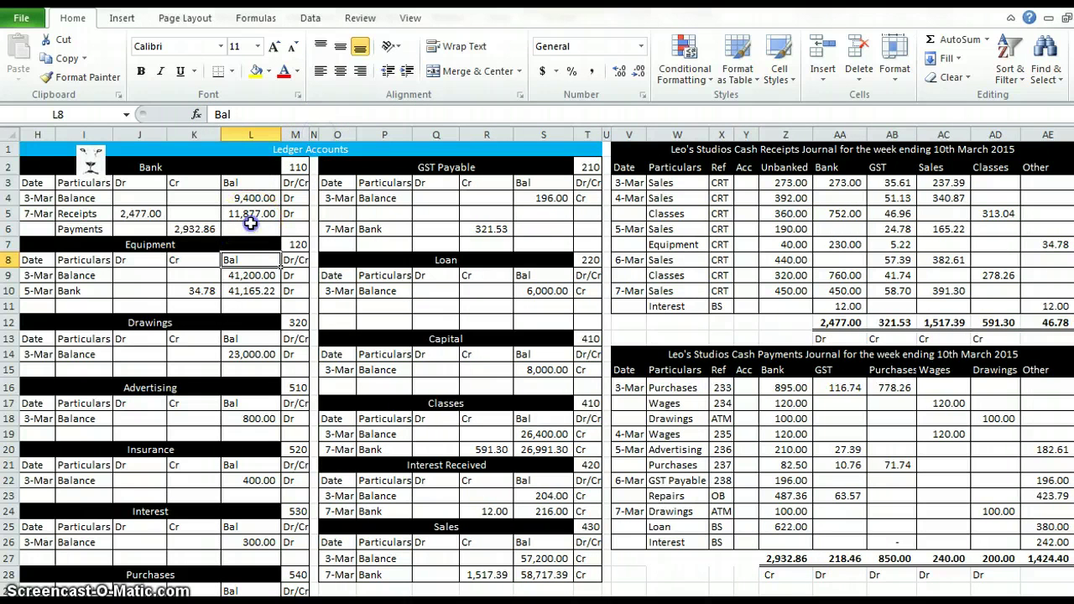
Calculate the Bank ledger's balance in L6 as L5 minus K6 and mark it Dr
{"action": "left_click", "coordinate": [263, 230]}
{"action": "type", "text": "="}
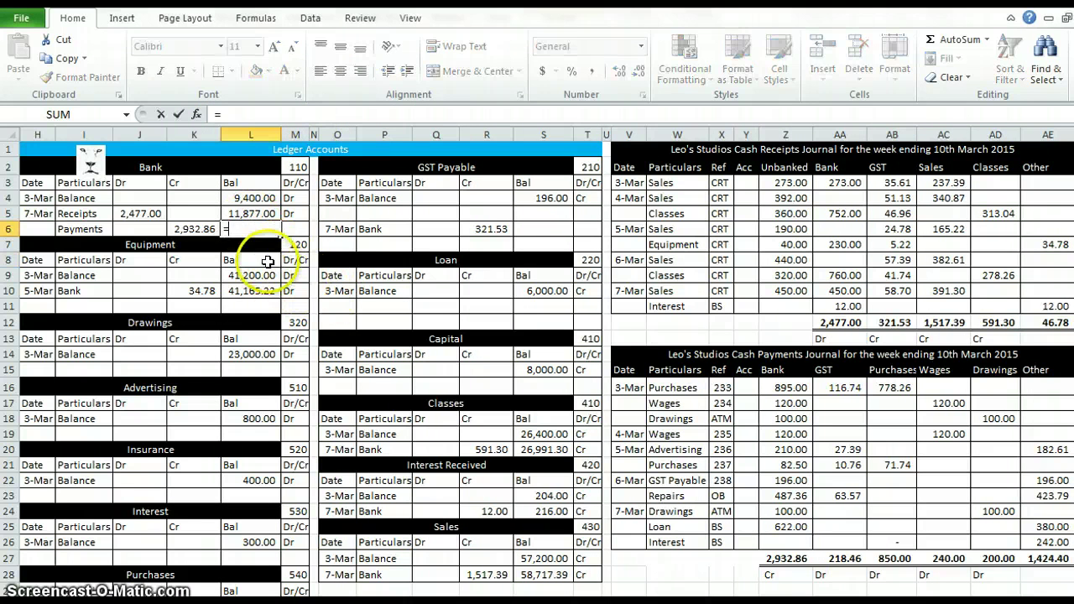
{"action": "left_click", "coordinate": [266, 214]}
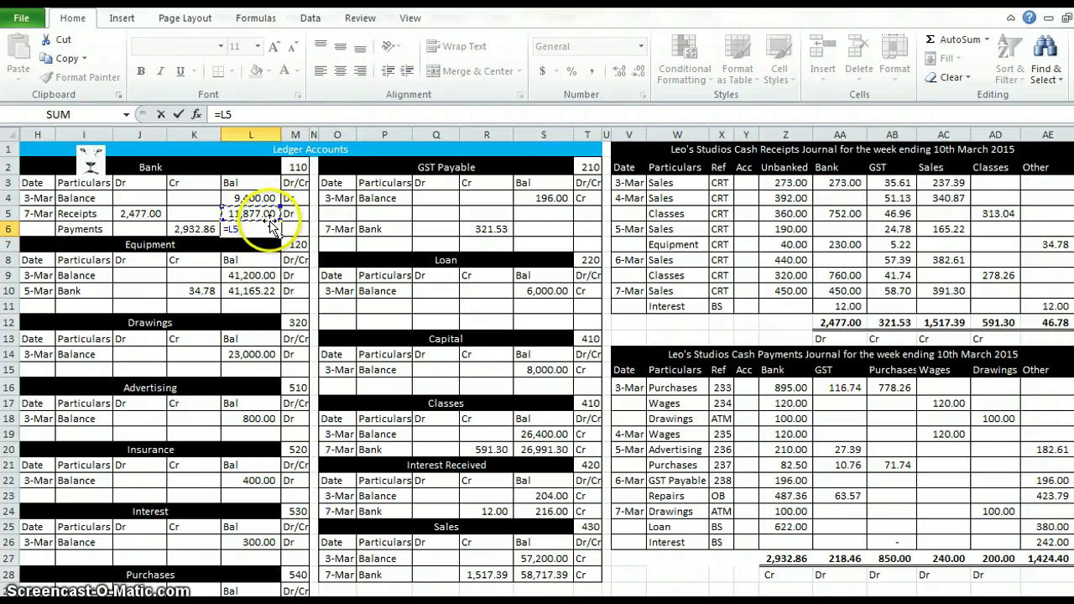
{"action": "type", "text": "-"}
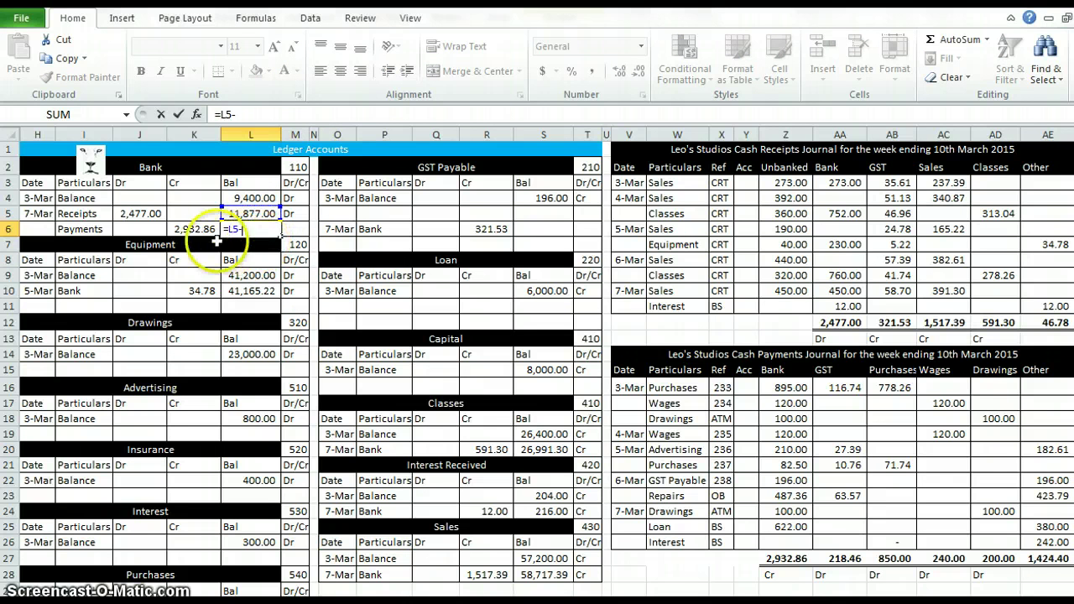
{"action": "left_click", "coordinate": [204, 228]}
{"action": "key", "text": "Return"}
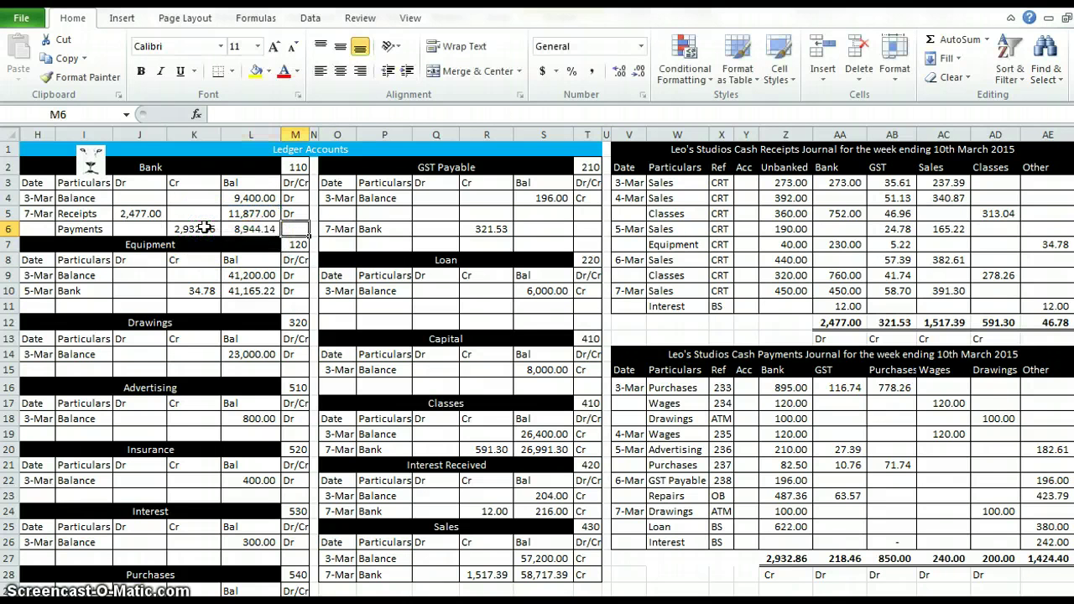
{"action": "type", "text": "Dr"}
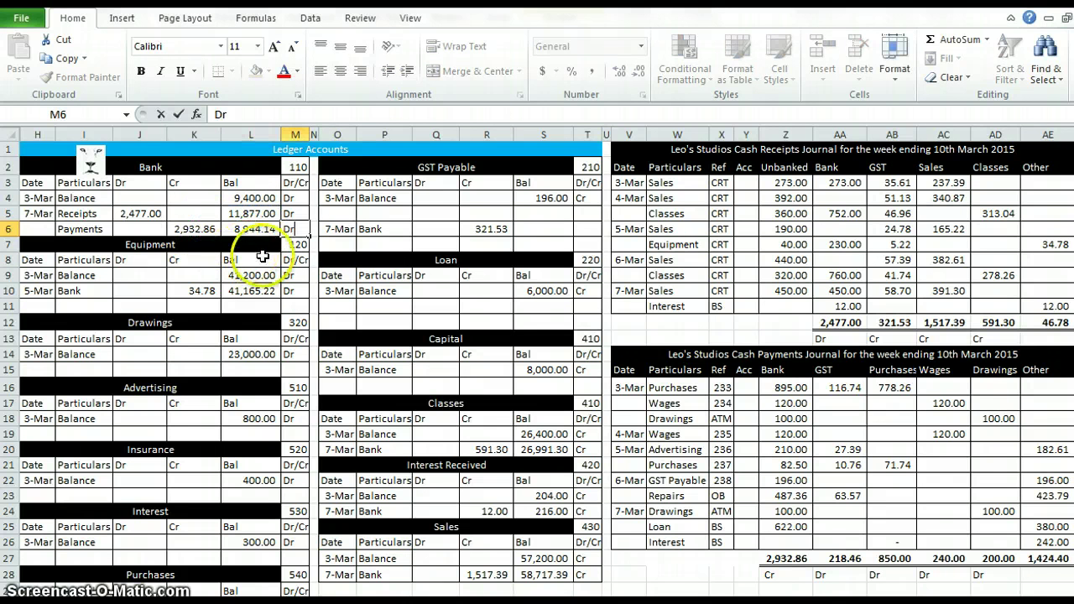
{"action": "left_click", "coordinate": [826, 465]}
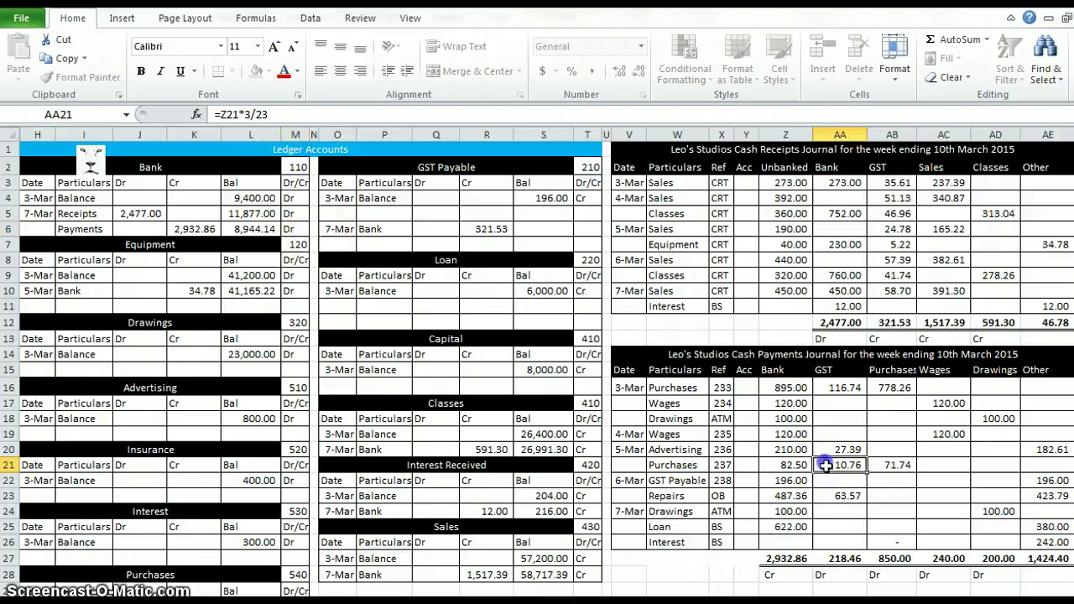
Add an entry dated 6/3 with the particulars Bank in row 5 of the GST Payable ledger account
{"action": "left_click", "coordinate": [849, 573]}
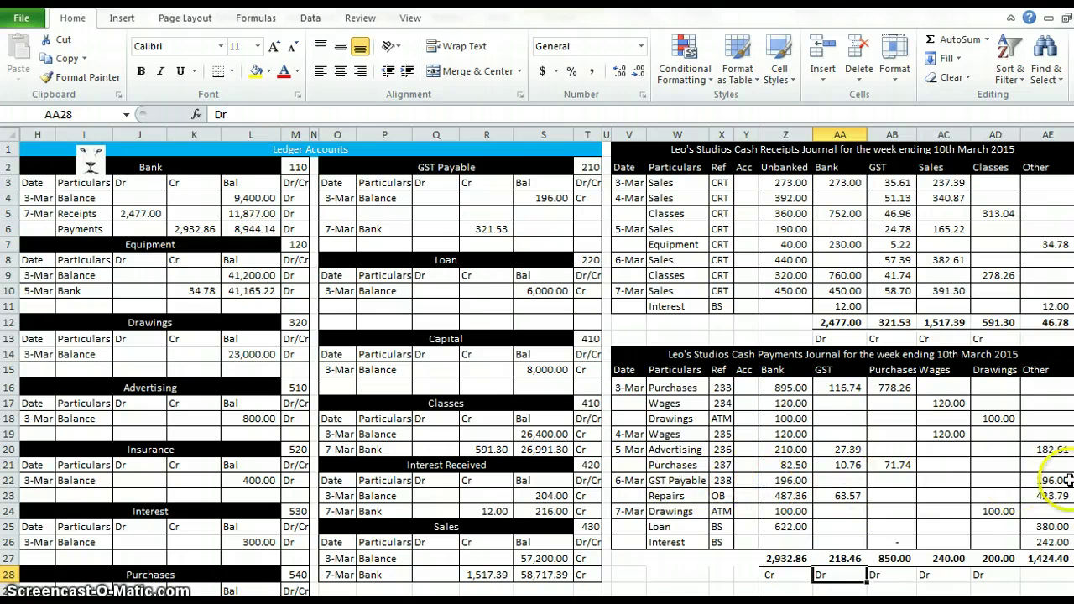
{"action": "scroll", "coordinate": [1048, 528], "scroll_direction": "right", "scroll_amount": 1}
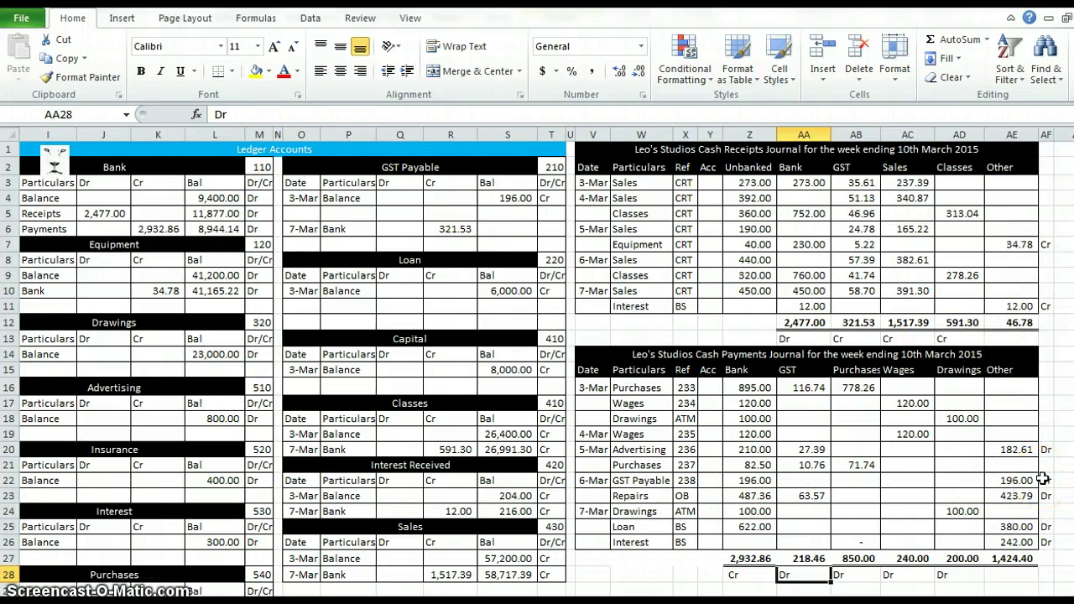
{"action": "left_click", "coordinate": [301, 213]}
{"action": "type", "text": "6/"}
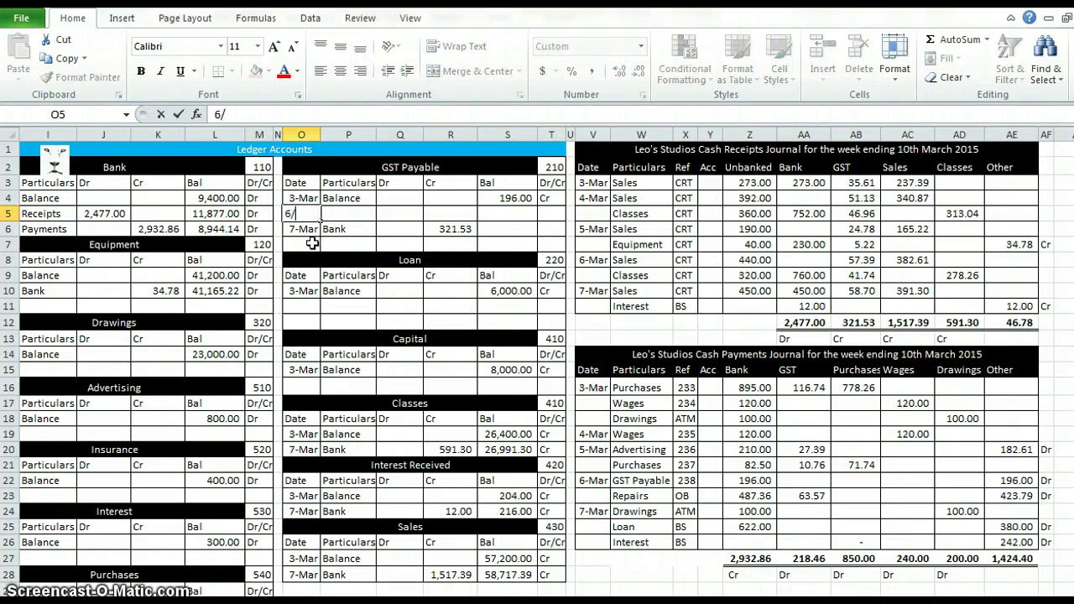
{"action": "type", "text": "3"}
{"action": "key", "text": "Tab"}
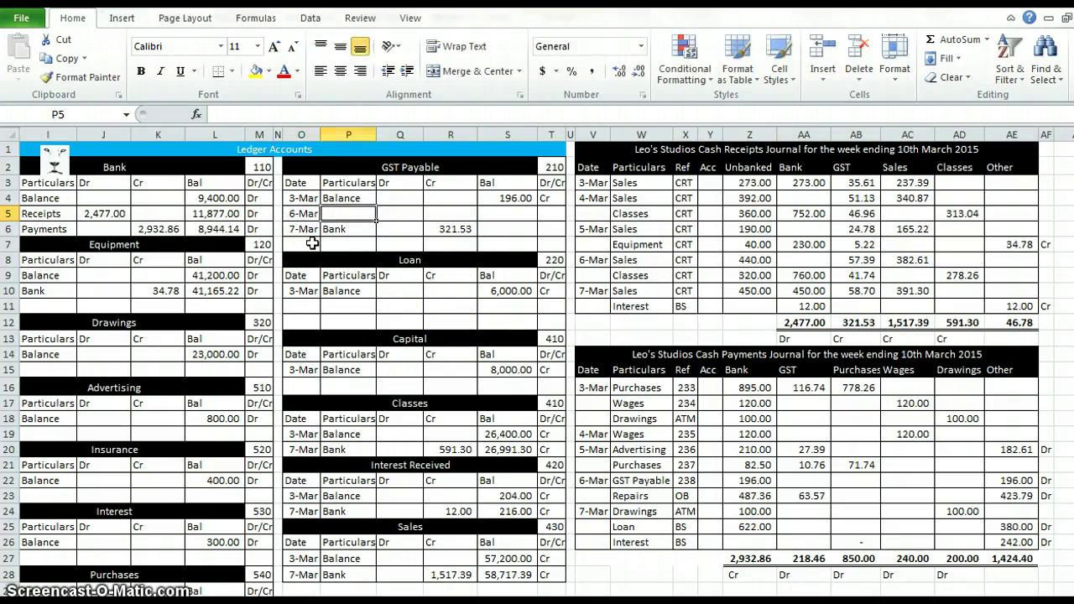
{"action": "type", "text": "Bank"}
{"action": "key", "text": "Tab"}
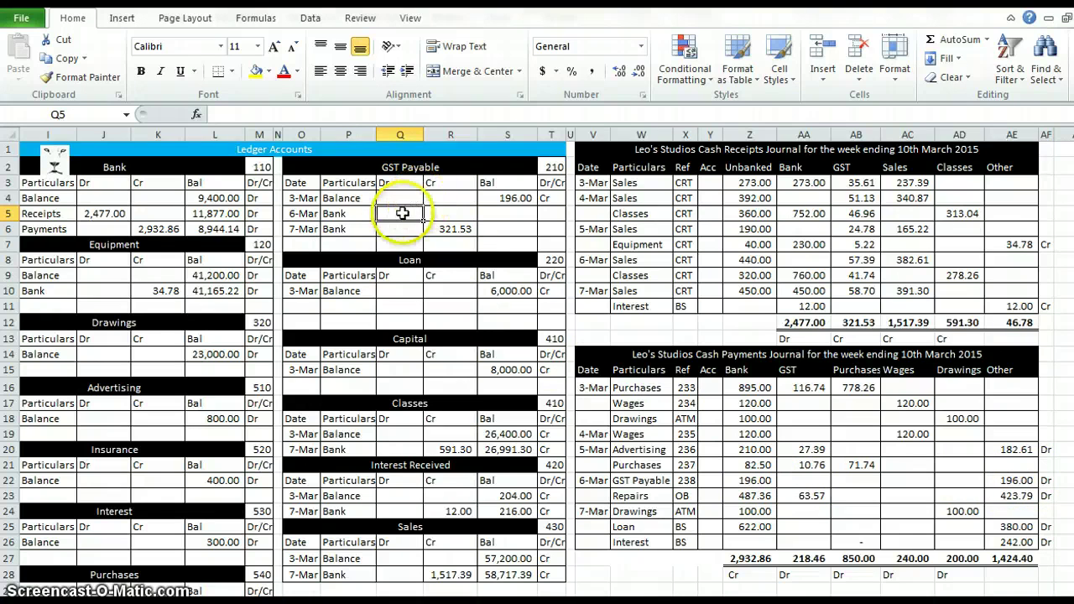
{"action": "type", "text": "="}
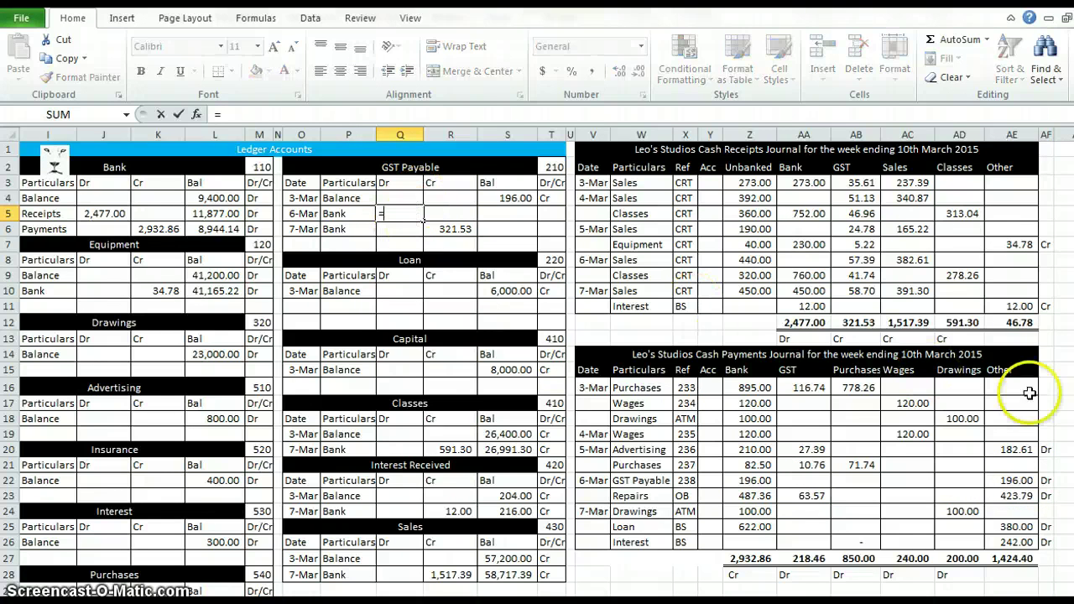
{"action": "left_click", "coordinate": [1025, 495]}
{"action": "key", "text": "Tab"}
{"action": "key", "text": "Tab"}
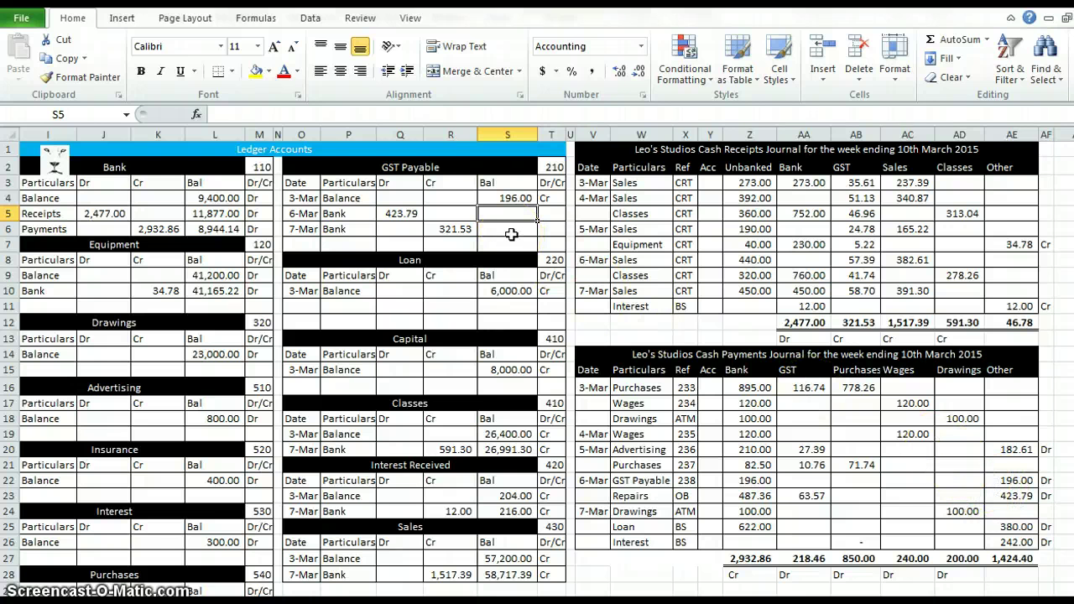
Relink the 6-Mar Bank debit in Q5 of the GST Payable ledger to the payments journal's GST Payable amount in AE22
{"action": "left_click", "coordinate": [385, 211]}
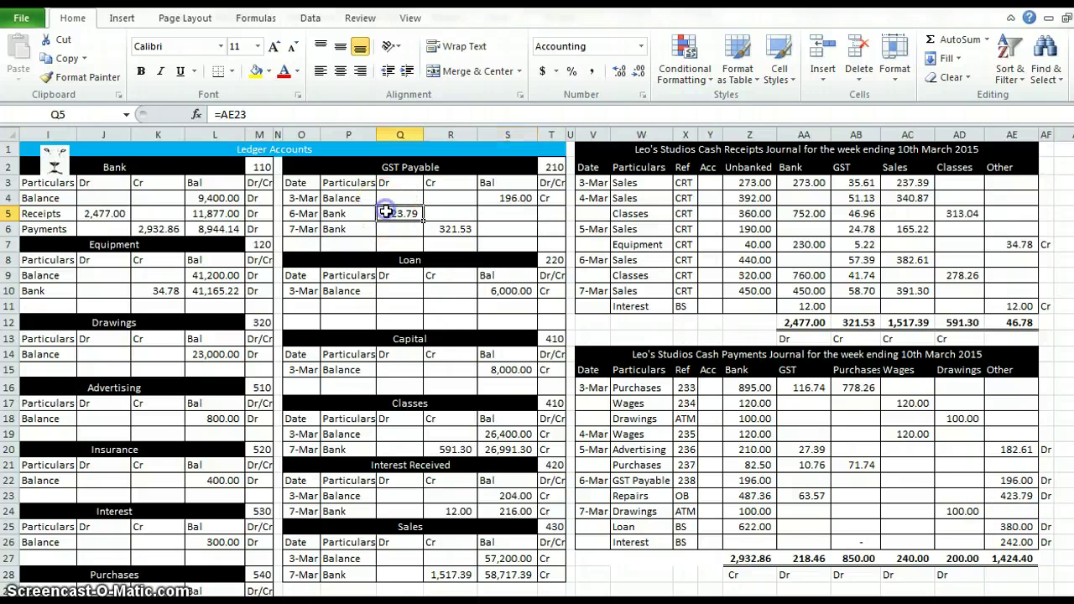
{"action": "type", "text": "="}
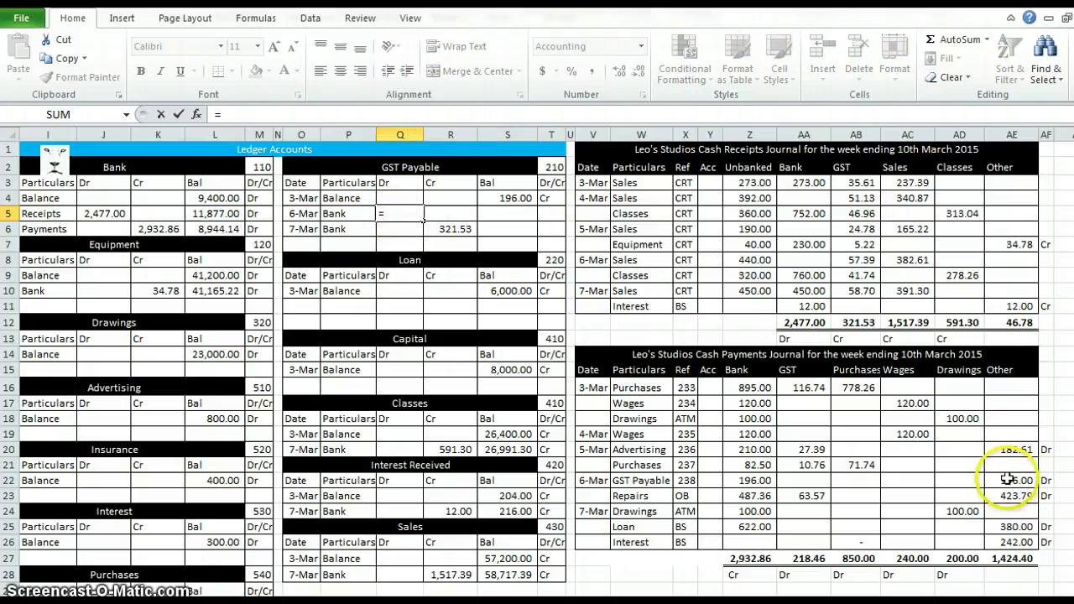
{"action": "left_click", "coordinate": [1007, 476]}
{"action": "key", "text": "Return"}
Calculate the GST Payable ledger's 6-Mar balance in S5 as S4 minus Q5
{"action": "left_click", "coordinate": [514, 215]}
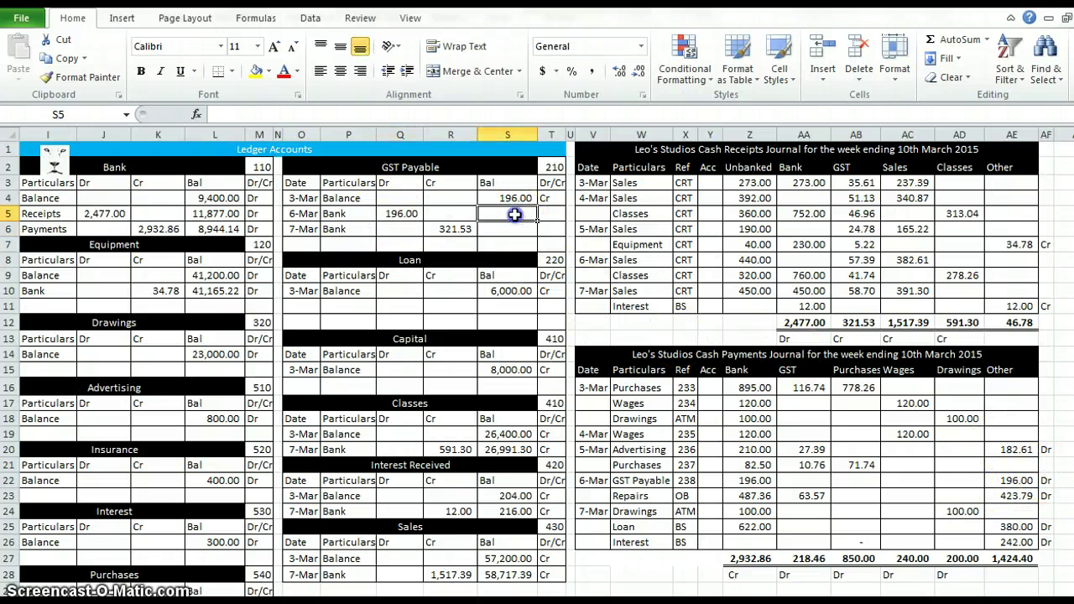
{"action": "type", "text": "="}
{"action": "left_click", "coordinate": [511, 198]}
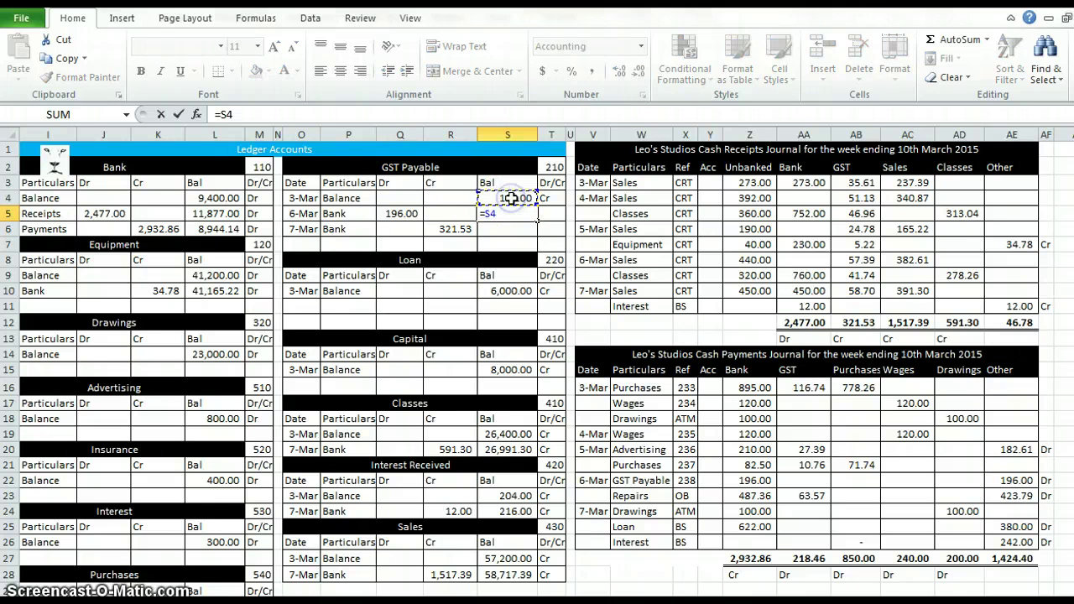
{"action": "type", "text": "-"}
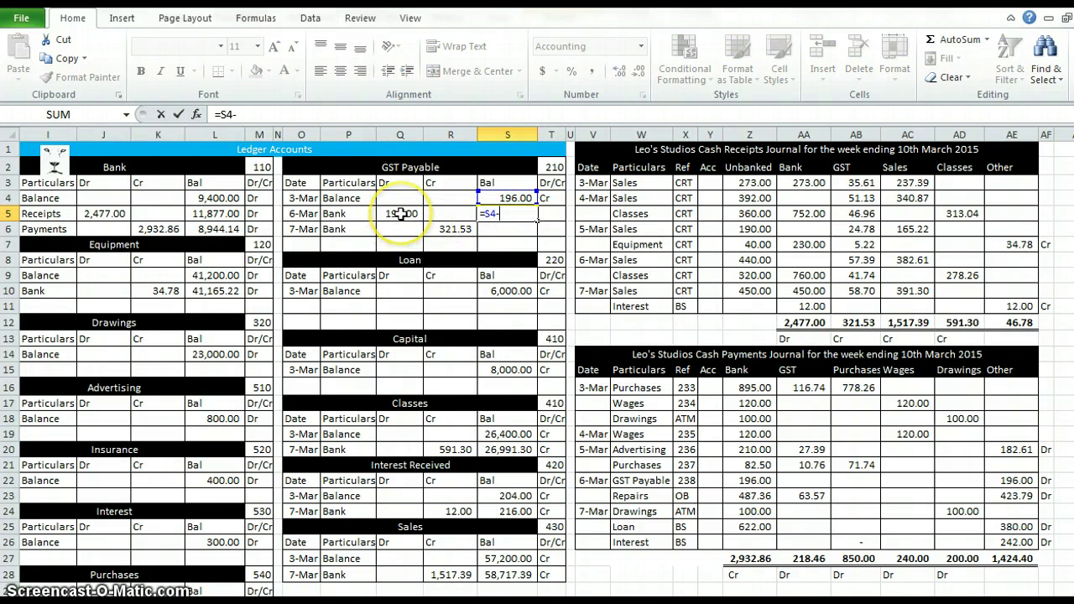
{"action": "key", "text": "Tab"}
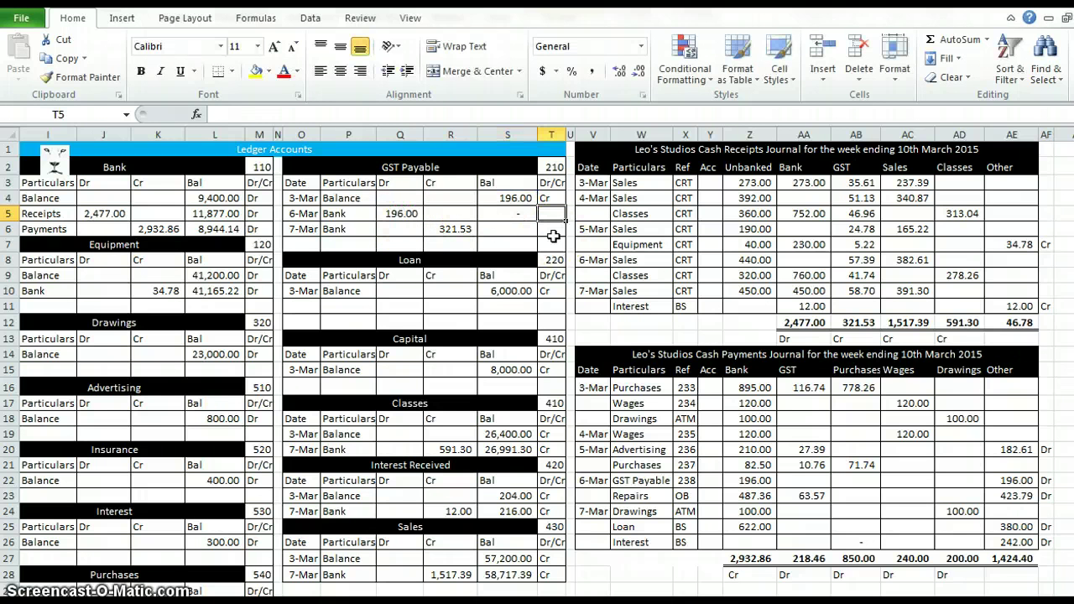
{"action": "left_click", "coordinate": [530, 216]}
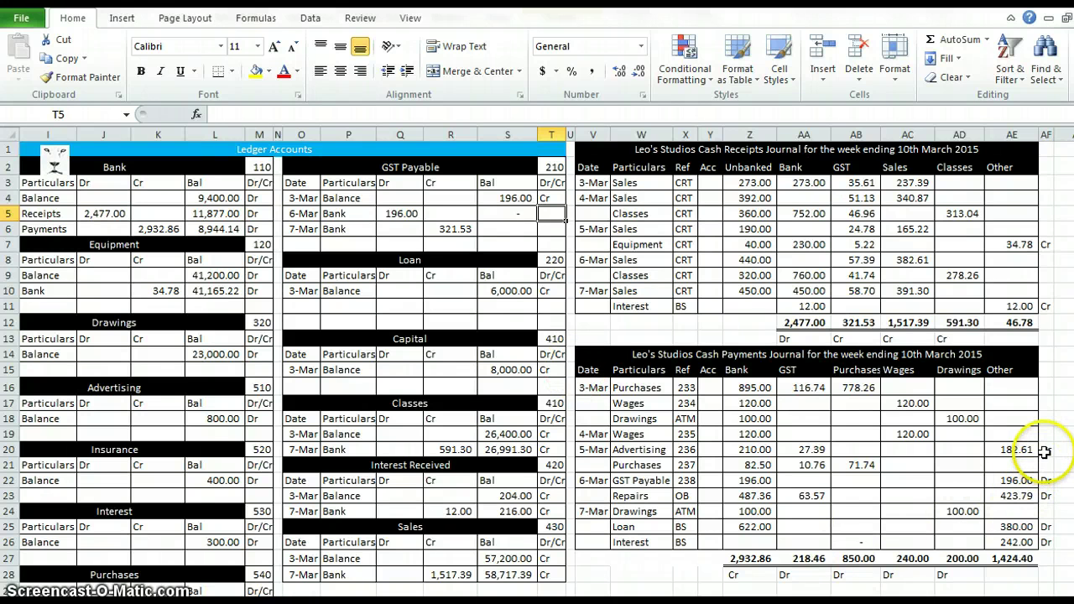
Highlight in yellow the payments journal's Dr mark for GST Payable in AF22, Cr in Z28 and Dr in AA28 as posted
{"action": "left_click", "coordinate": [1045, 479]}
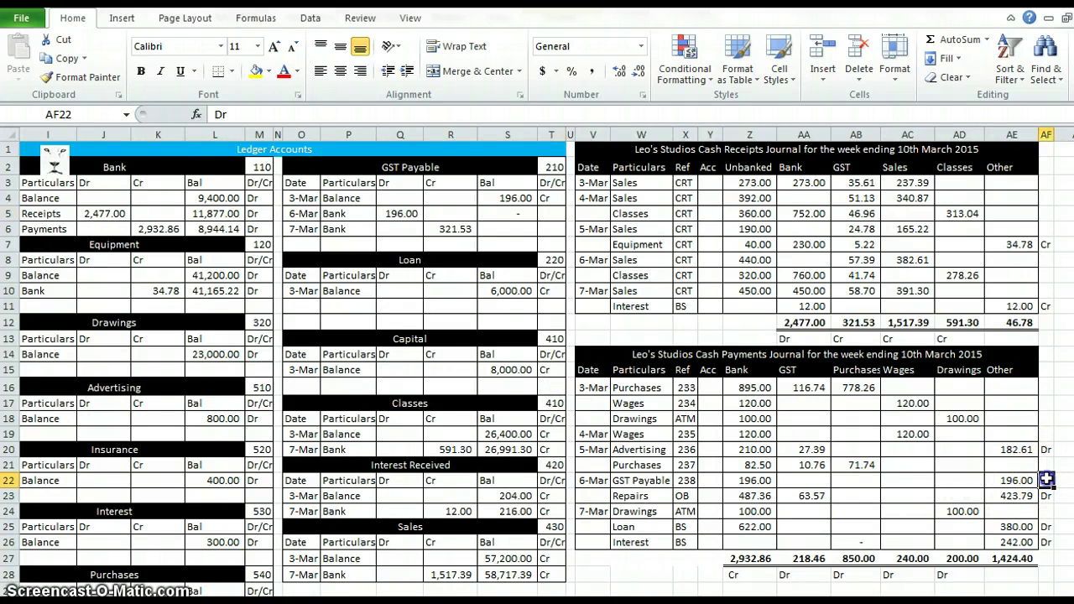
{"action": "left_click", "coordinate": [254, 71]}
{"action": "left_click", "coordinate": [753, 578]}
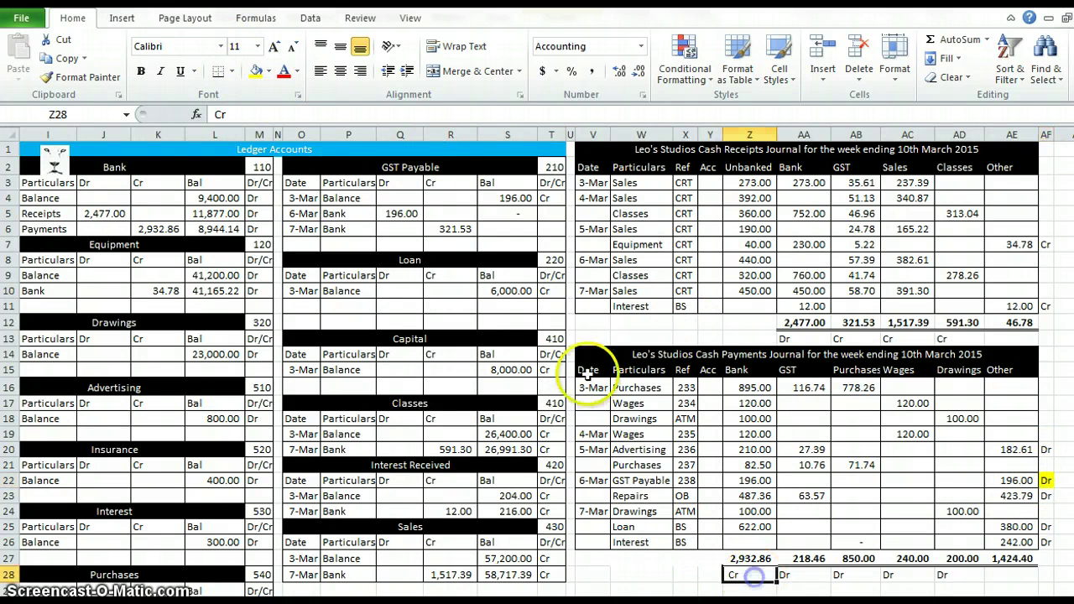
{"action": "left_click", "coordinate": [254, 72]}
{"action": "left_click", "coordinate": [805, 576]}
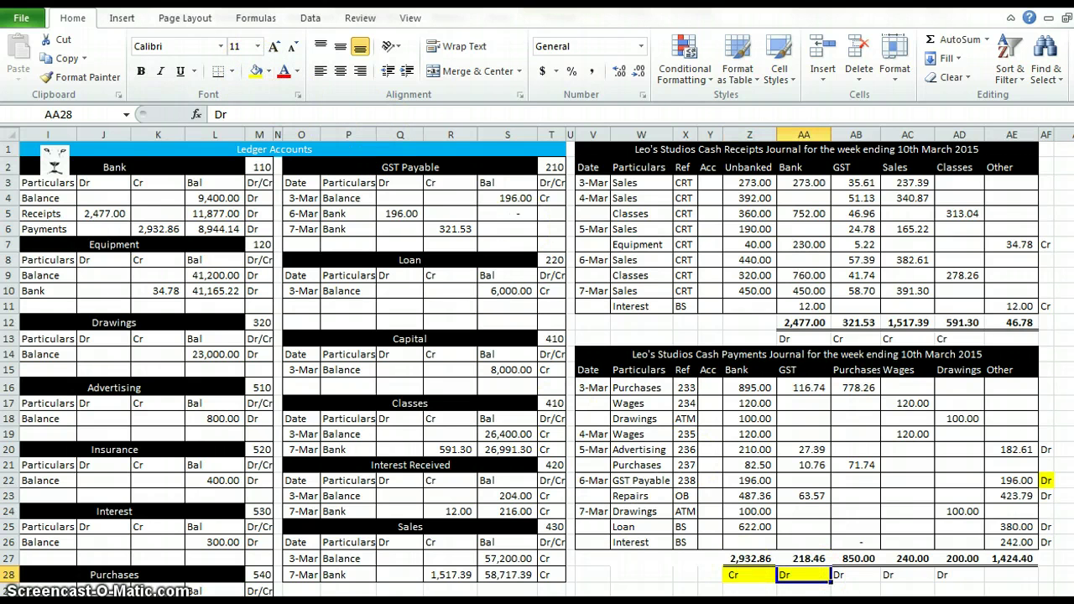
Add Bank as the particulars in row 7 of the GST Payable ledger and link its debit with =AA27
{"action": "left_click", "coordinate": [818, 558]}
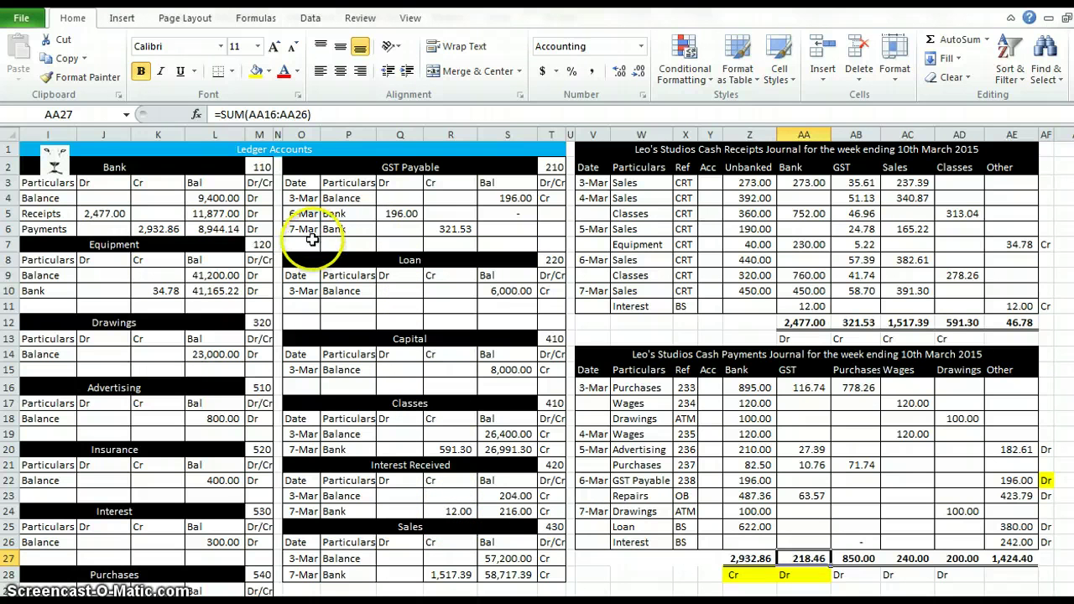
{"action": "left_click", "coordinate": [340, 243]}
{"action": "type", "text": "B"}
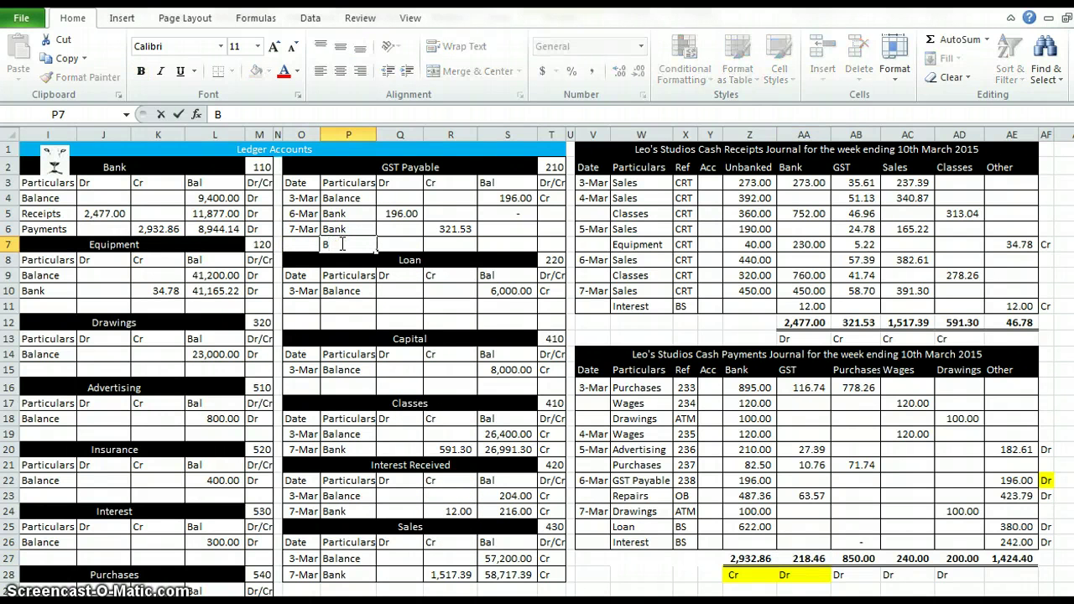
{"action": "type", "text": "ank"}
{"action": "key", "text": "Tab"}
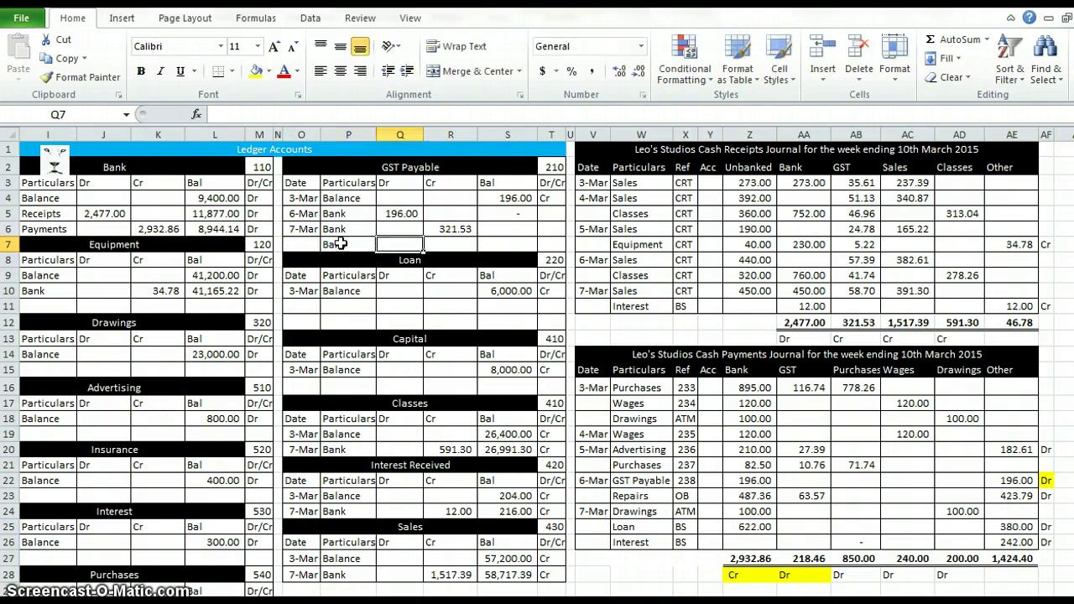
{"action": "type", "text": "="}
{"action": "left_click", "coordinate": [805, 558]}
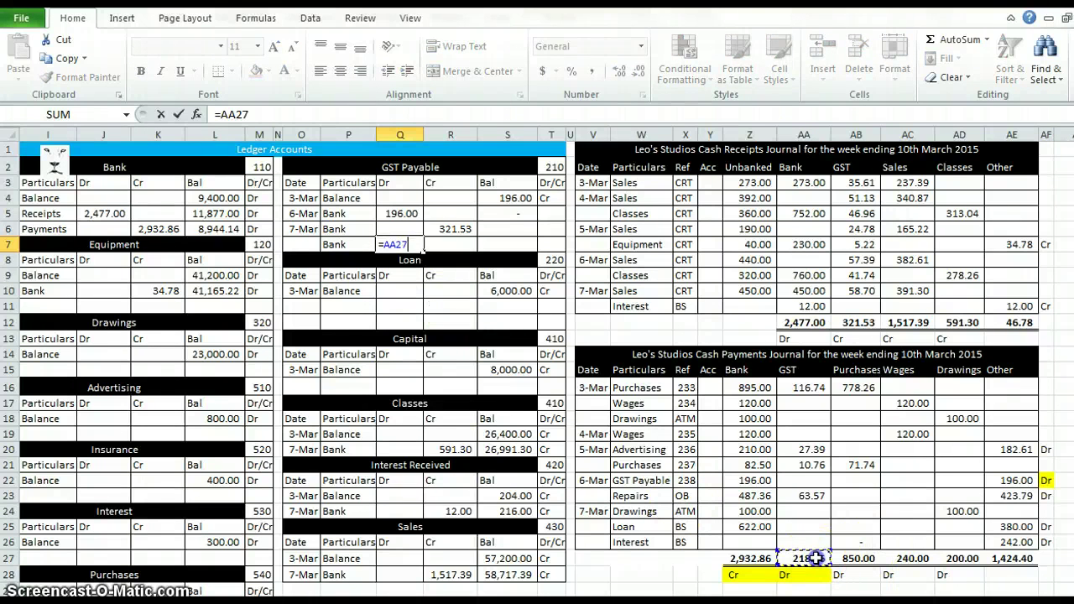
{"action": "key", "text": "Return"}
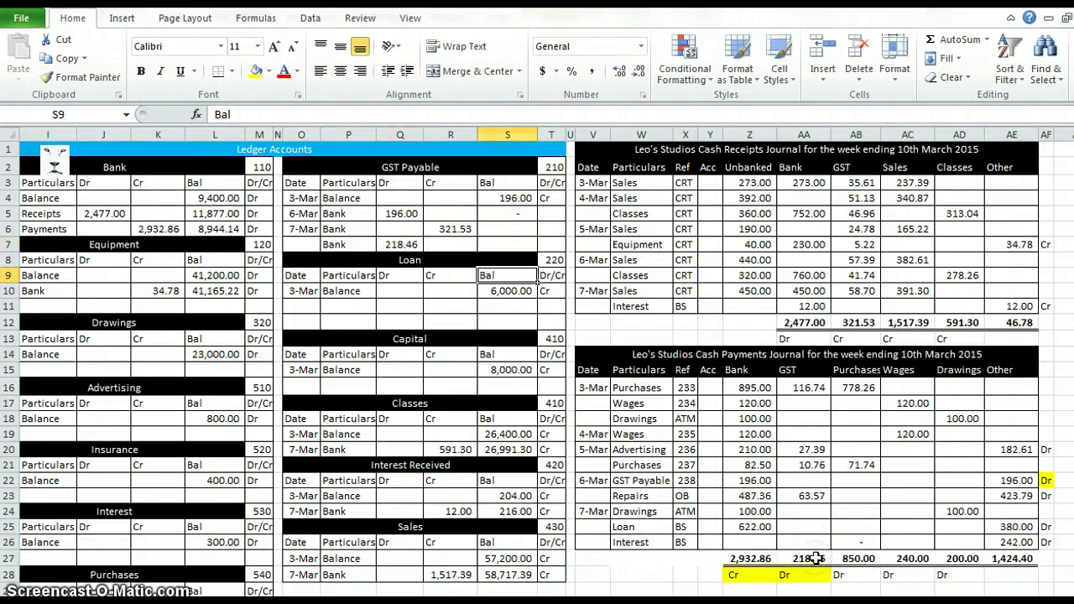
Set the GST Payable ledger's balance in S6 from the credit in R6 and mark it Cr
{"action": "left_click", "coordinate": [512, 229]}
{"action": "type", "text": "="}
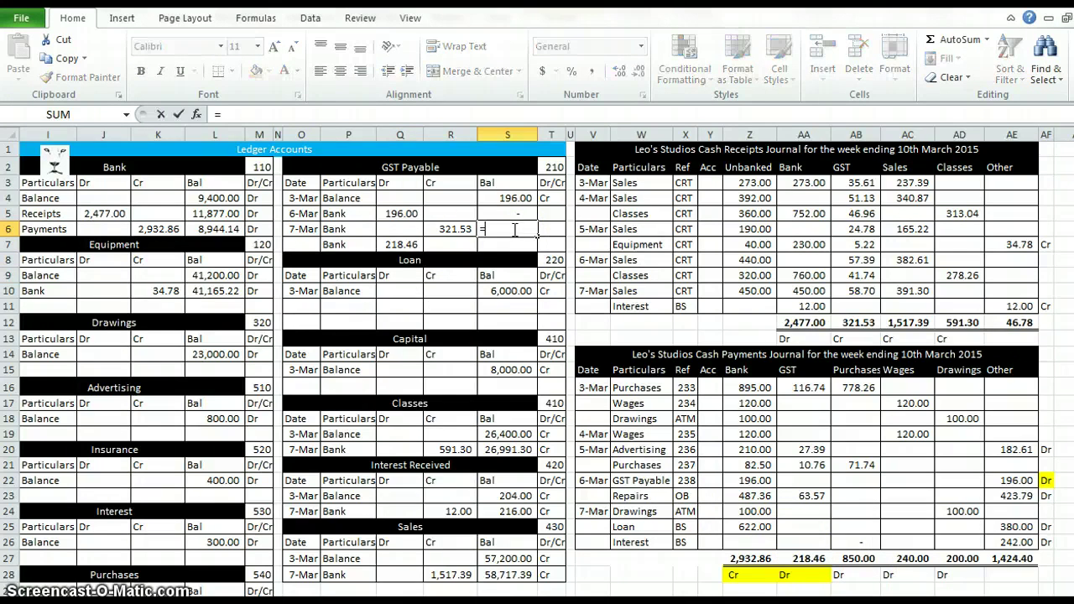
{"action": "left_click", "coordinate": [467, 229]}
{"action": "key", "text": "Tab"}
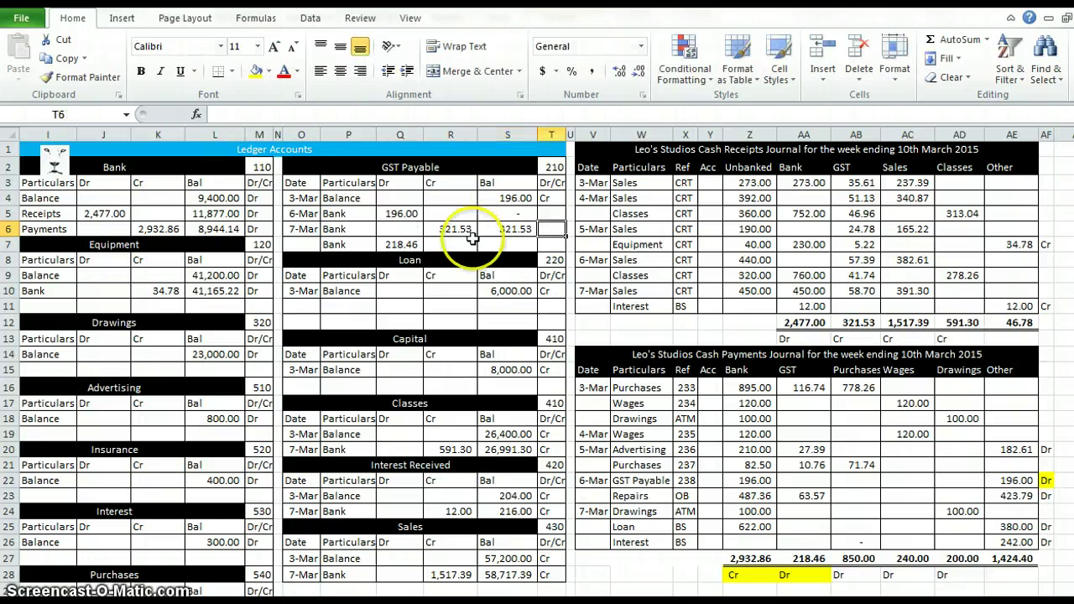
{"action": "type", "text": "Cr"}
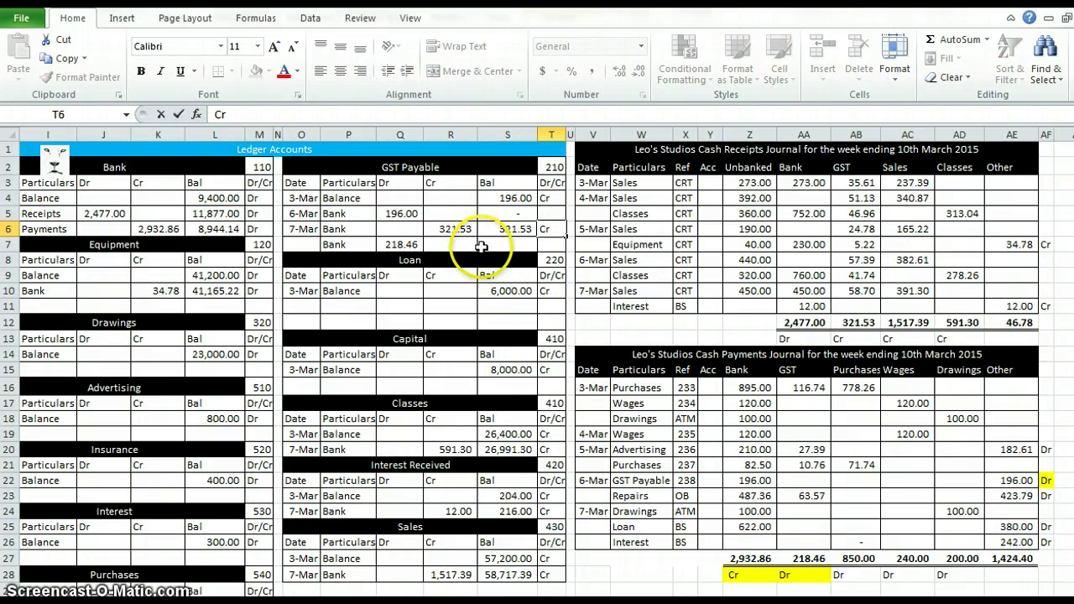
{"action": "left_click", "coordinate": [545, 244]}
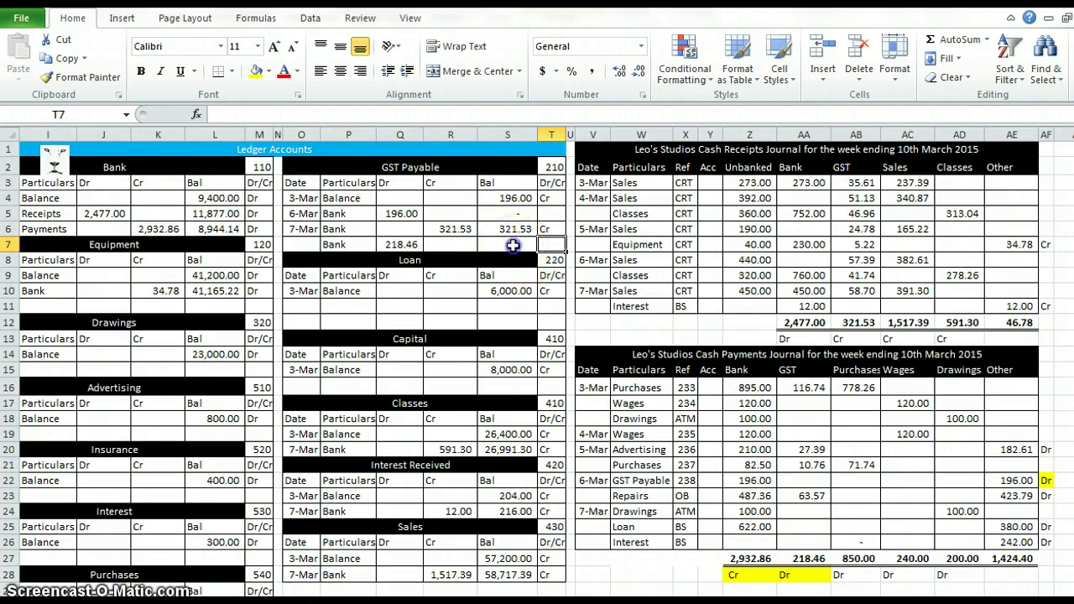
Calculate the GST Payable ledger's balance in S7 as S6 minus Q7 and mark it Cr
{"action": "left_click", "coordinate": [511, 245]}
{"action": "type", "text": "="}
{"action": "left_click", "coordinate": [526, 228]}
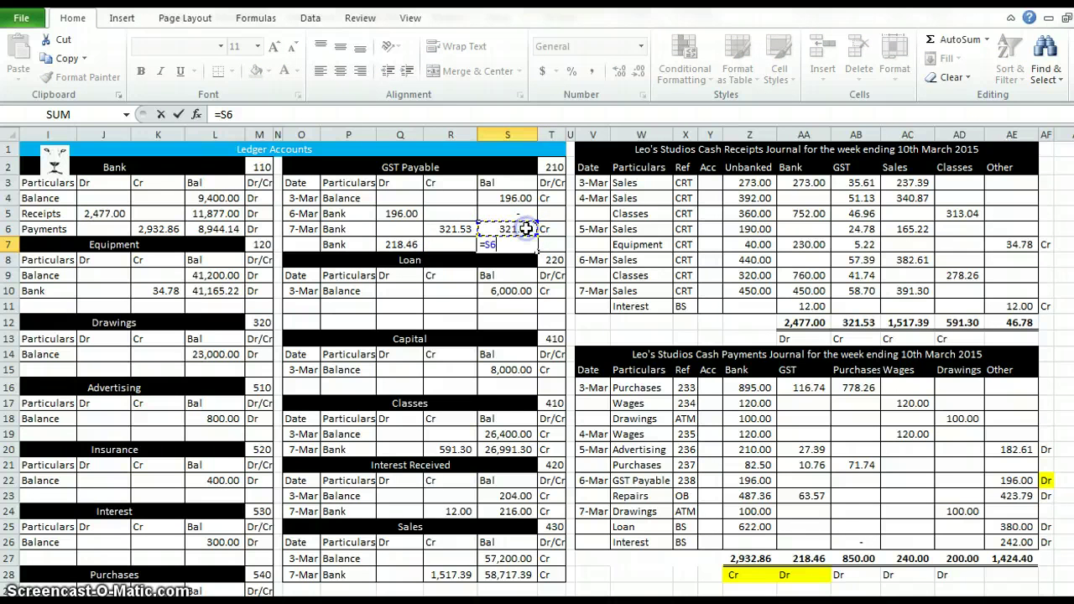
{"action": "type", "text": "-"}
{"action": "left_click", "coordinate": [402, 244]}
{"action": "key", "text": "Tab"}
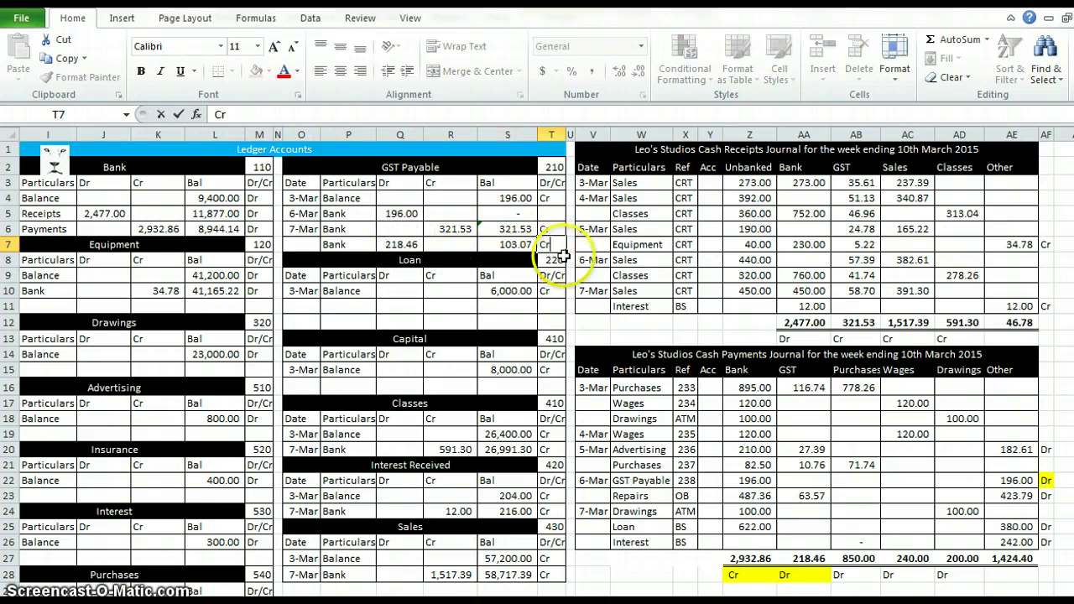
{"action": "left_click", "coordinate": [458, 243]}
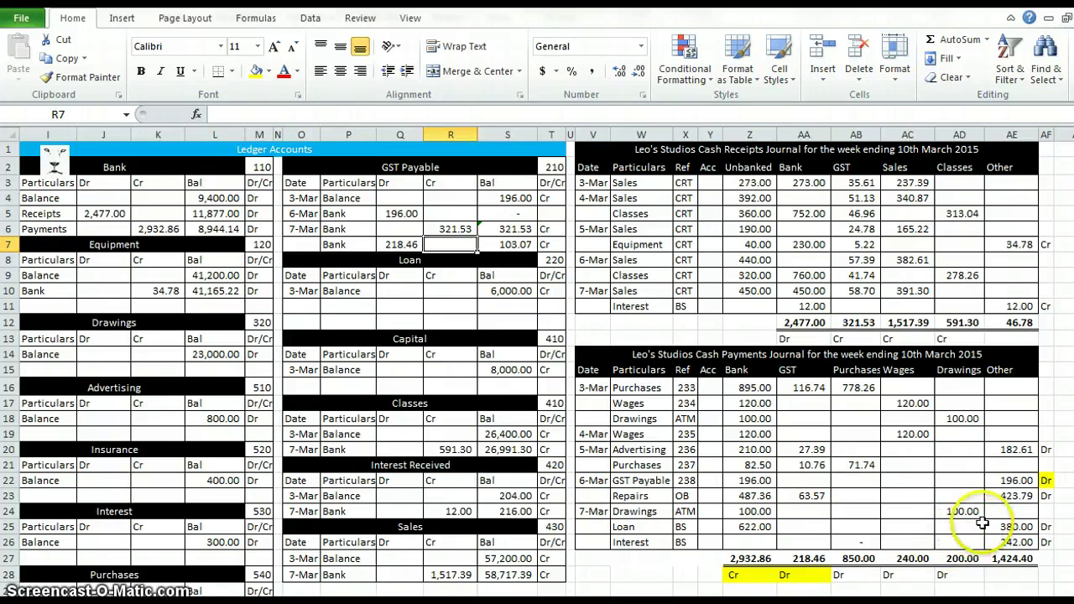
Add an entry dated 7/3 with the particulars Bank in row 31 of the Purchases ledger account
{"action": "left_click", "coordinate": [851, 559]}
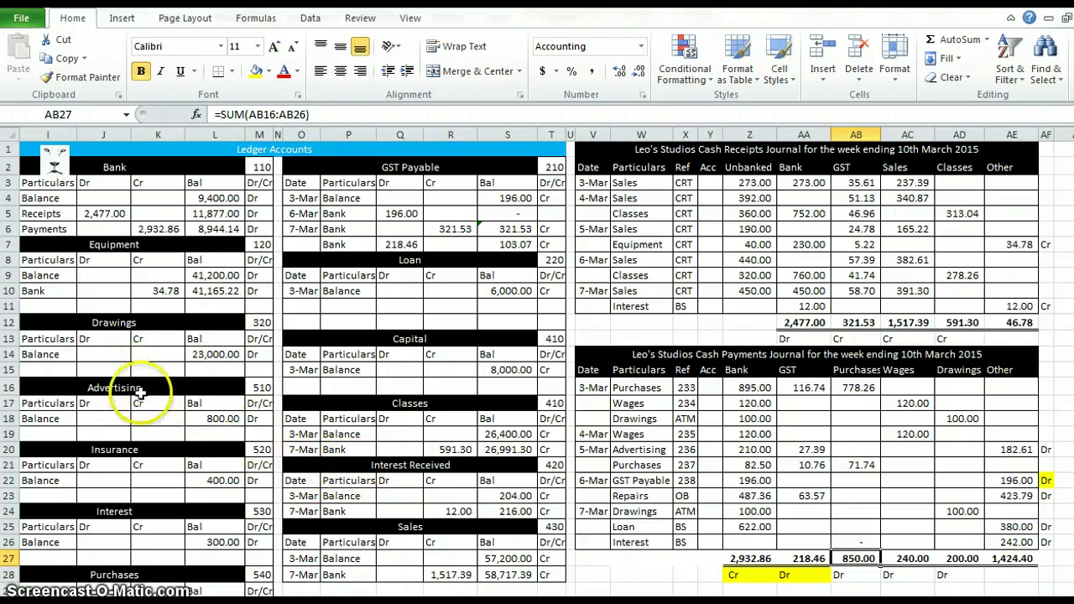
{"action": "scroll", "coordinate": [159, 495], "scroll_direction": "down", "scroll_amount": 2}
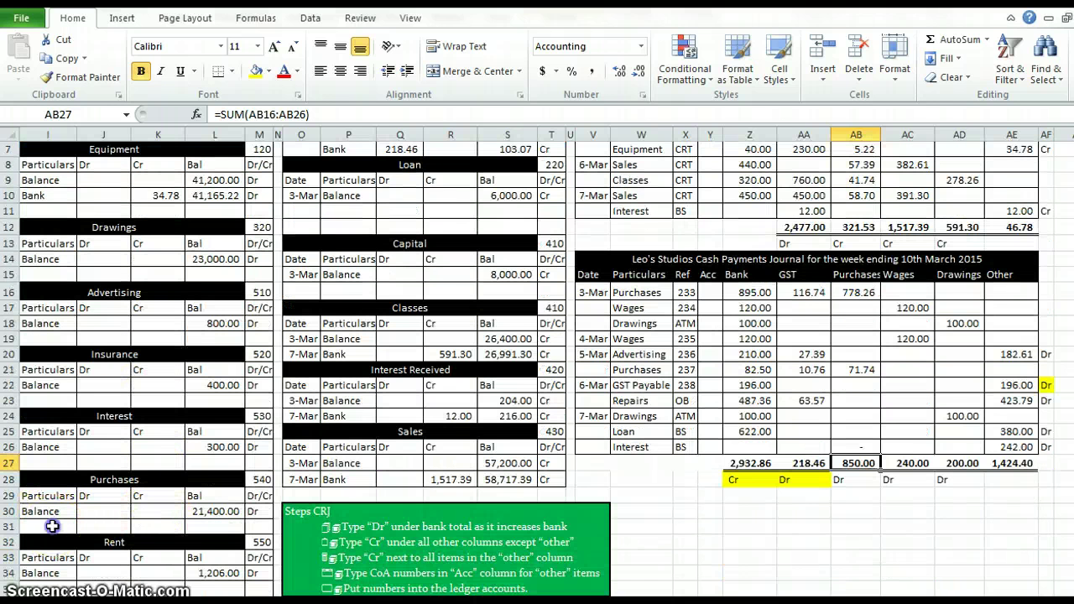
{"action": "left_click", "coordinate": [53, 526]}
{"action": "key", "text": "Left"}
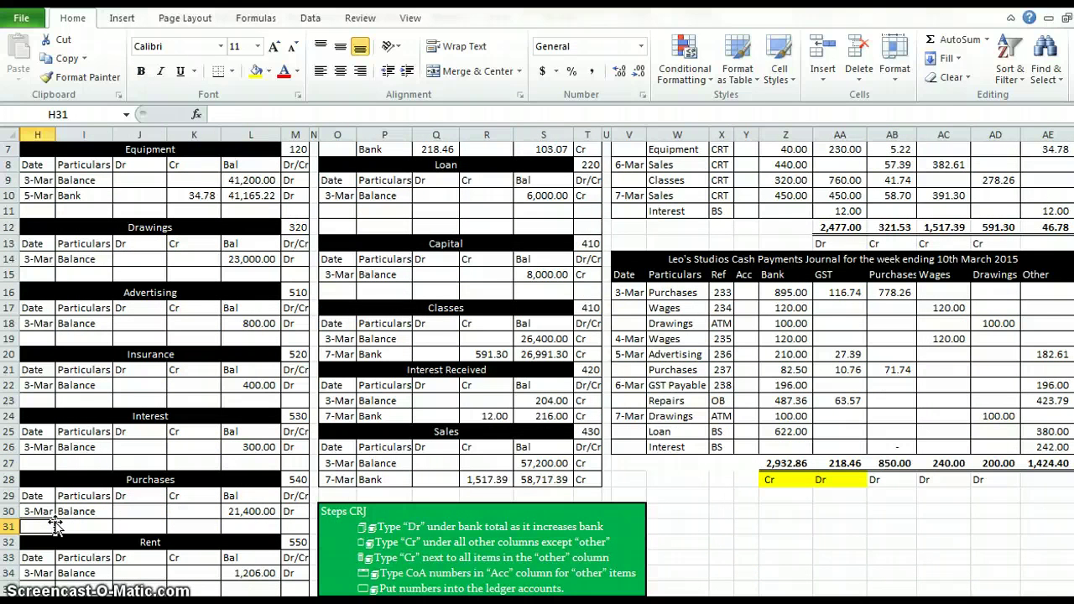
{"action": "type", "text": "7/3"}
{"action": "key", "text": "Tab"}
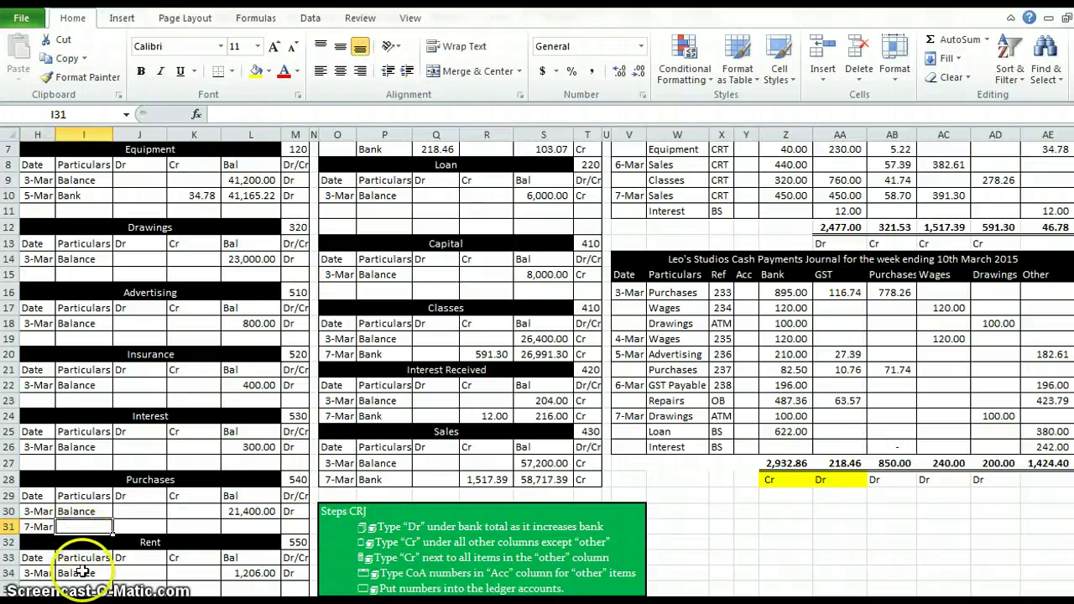
{"action": "type", "text": "Bank"}
{"action": "key", "text": "Tab"}
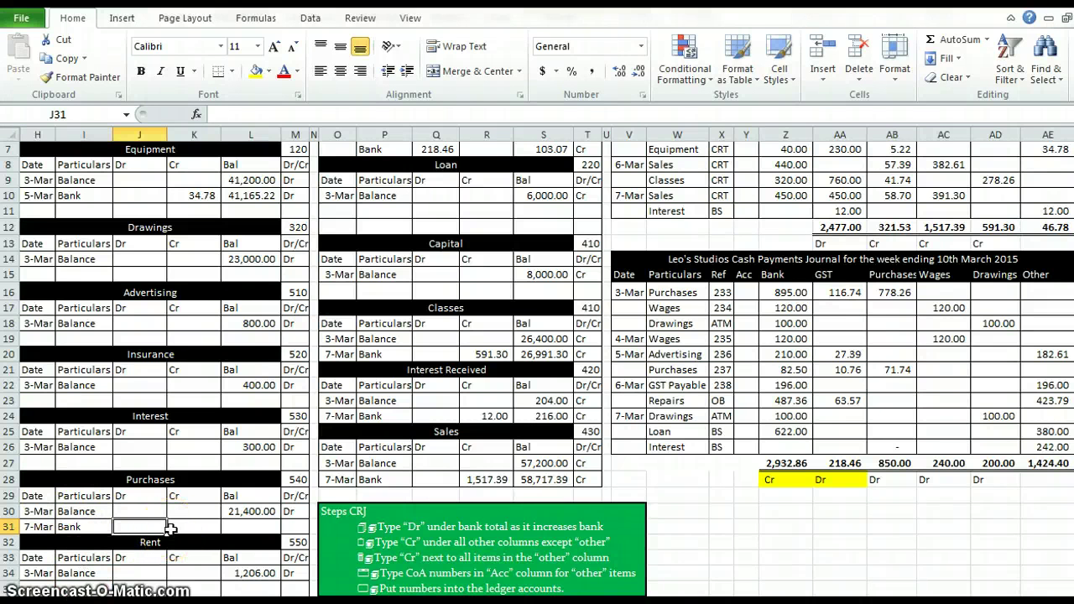
Link the Purchases ledger's Bank debit in J31 to the payments journal's Purchases total with =AB27
{"action": "type", "text": "="}
{"action": "left_click", "coordinate": [887, 463]}
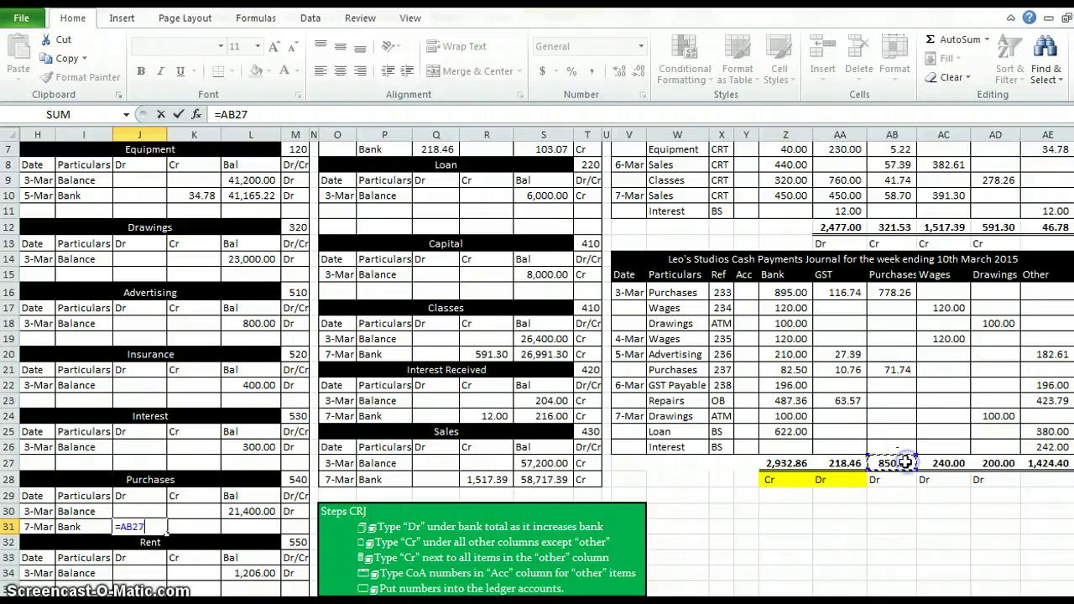
{"action": "key", "text": "Return"}
Calculate the Purchases ledger's balance in L31 as L30 plus J31, and highlight the journal's Purchases Dr mark in AB28 yellow
{"action": "left_click", "coordinate": [256, 525]}
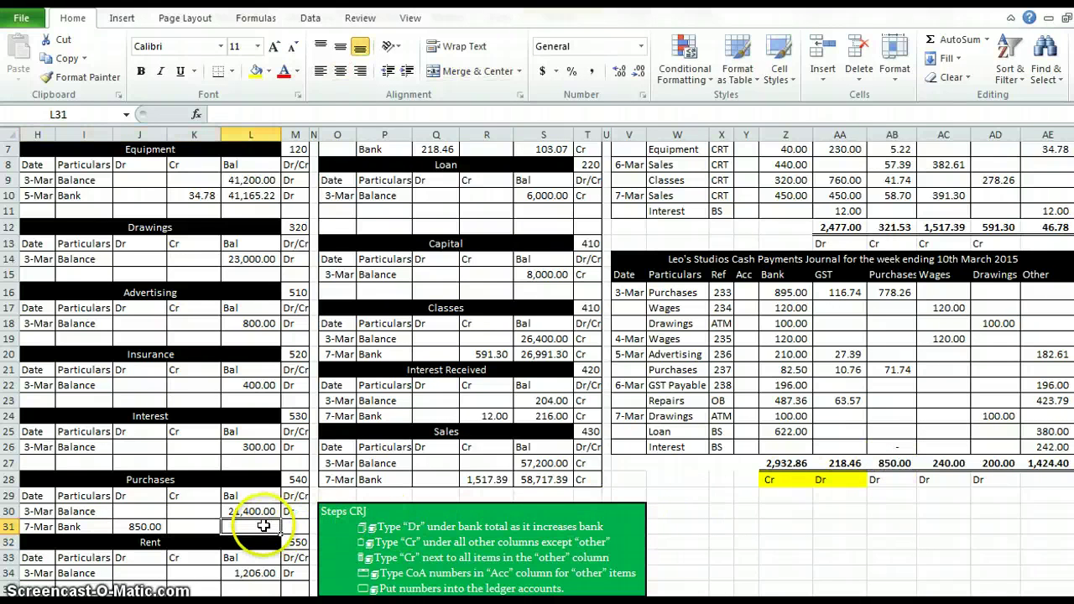
{"action": "type", "text": "=L30+"}
{"action": "left_click", "coordinate": [151, 526]}
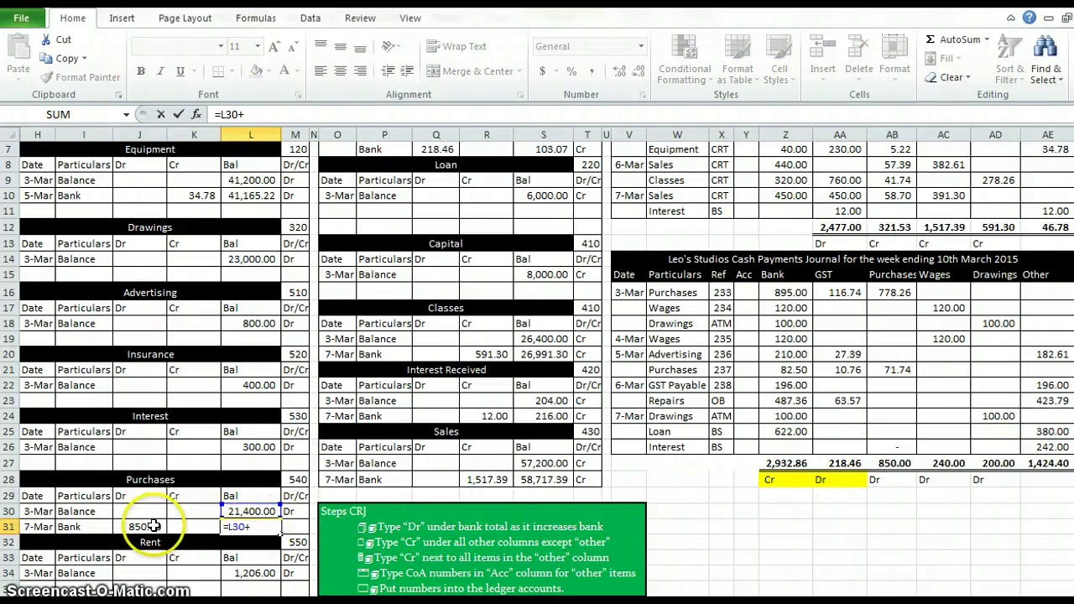
{"action": "key", "text": "Tab"}
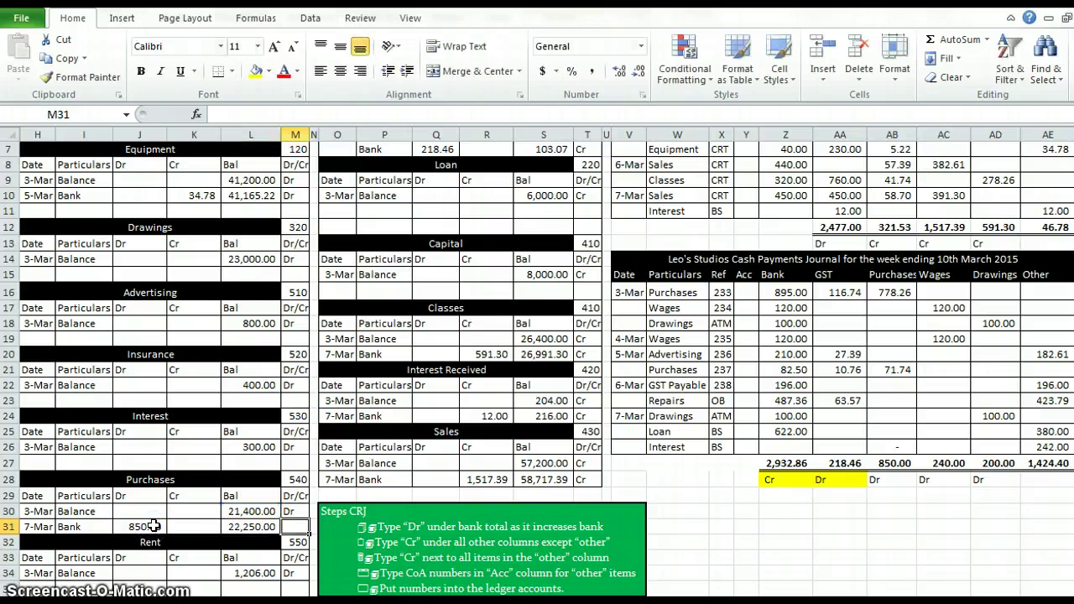
{"action": "left_click", "coordinate": [894, 480]}
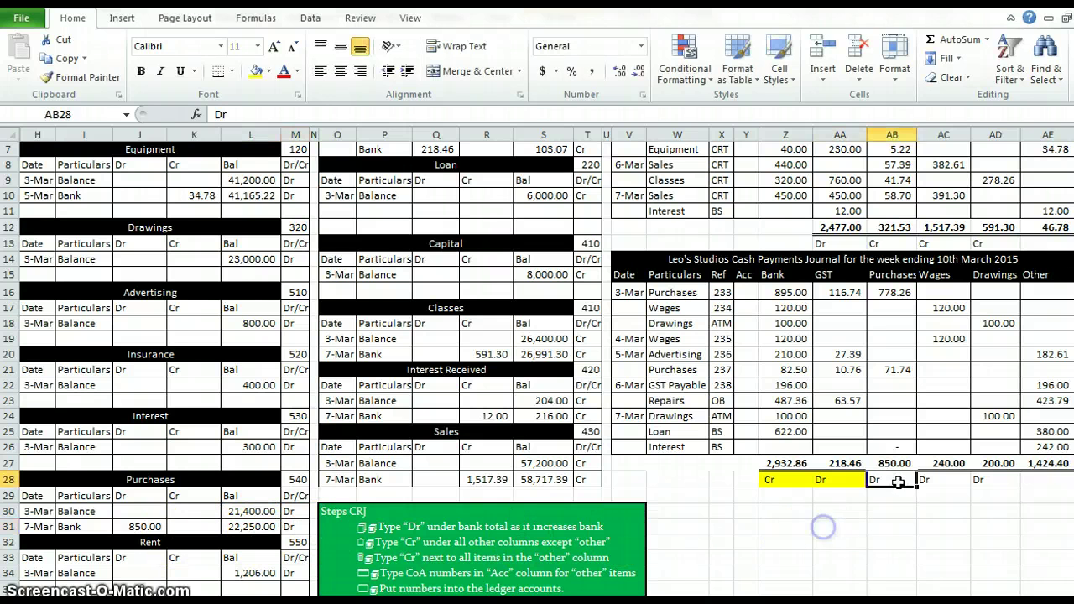
{"action": "left_click", "coordinate": [254, 71]}
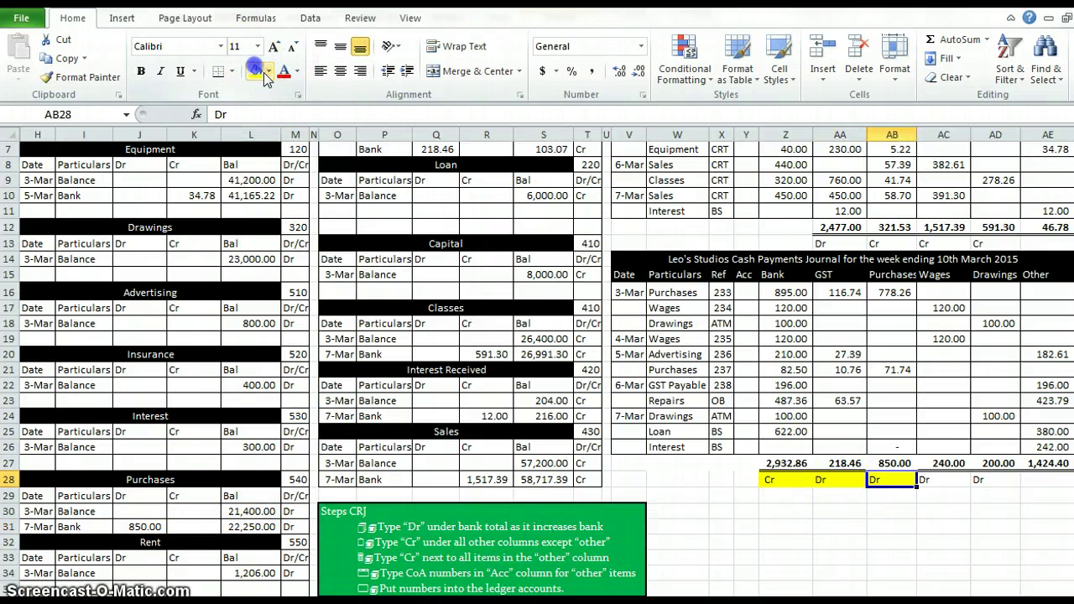
Add an entry dated 7/3 with the particulars Bank in row 43 of the Wages ledger account
{"action": "left_click", "coordinate": [941, 466]}
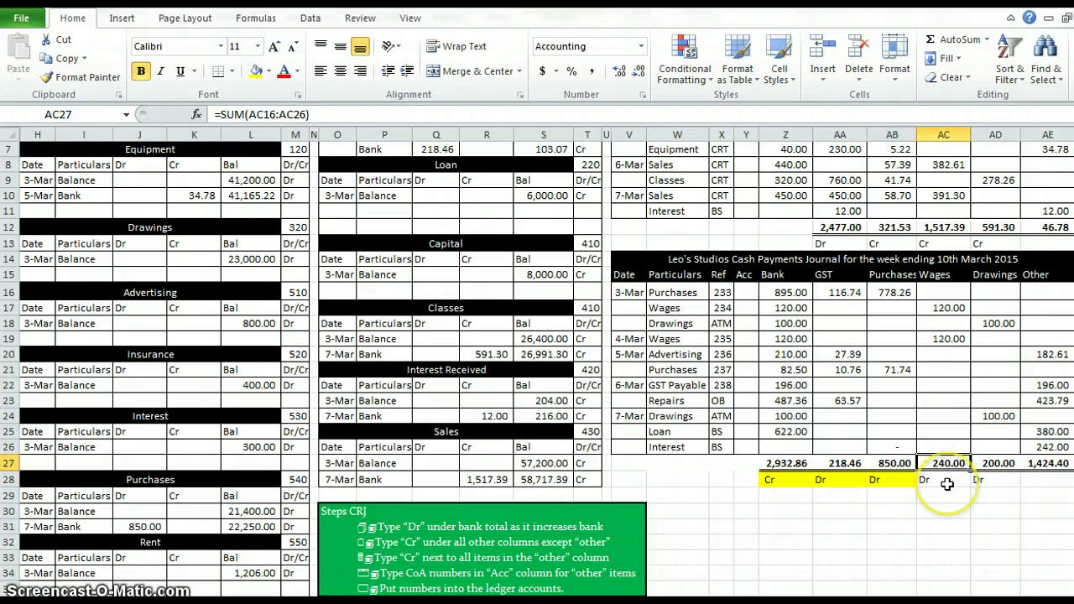
{"action": "left_click", "coordinate": [201, 495]}
{"action": "scroll", "coordinate": [221, 487], "scroll_direction": "down", "scroll_amount": 3}
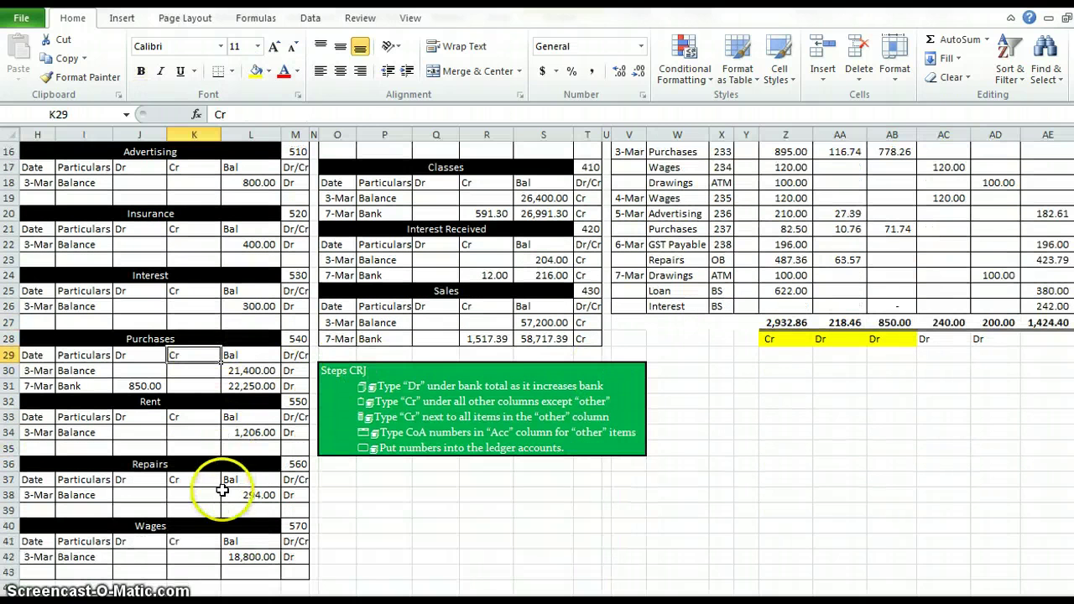
{"action": "left_click", "coordinate": [46, 573]}
{"action": "type", "text": "7"}
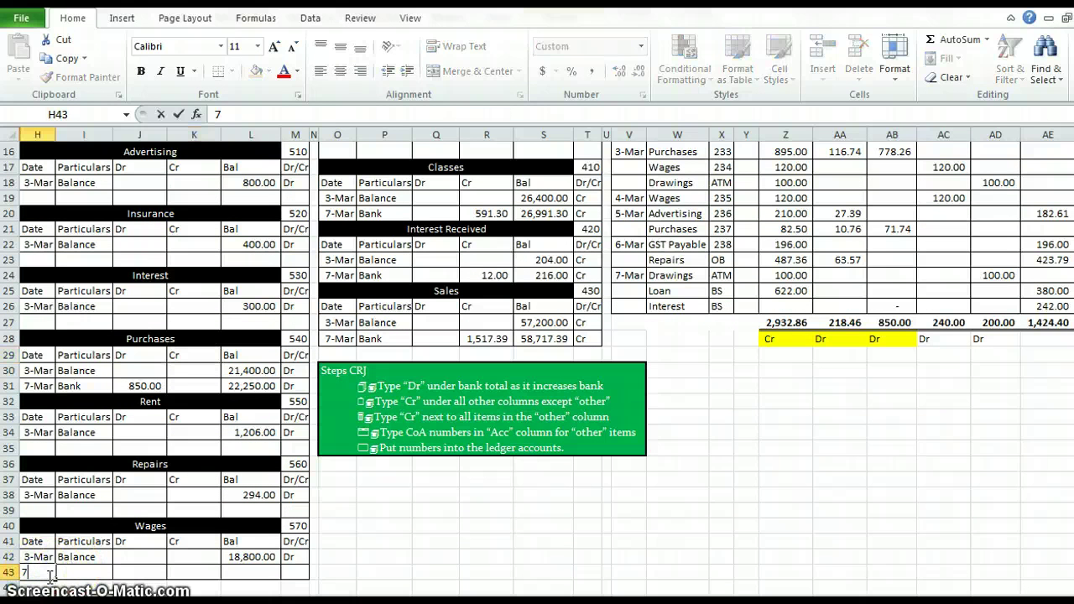
{"action": "type", "text": "/3"}
{"action": "key", "text": "Tab"}
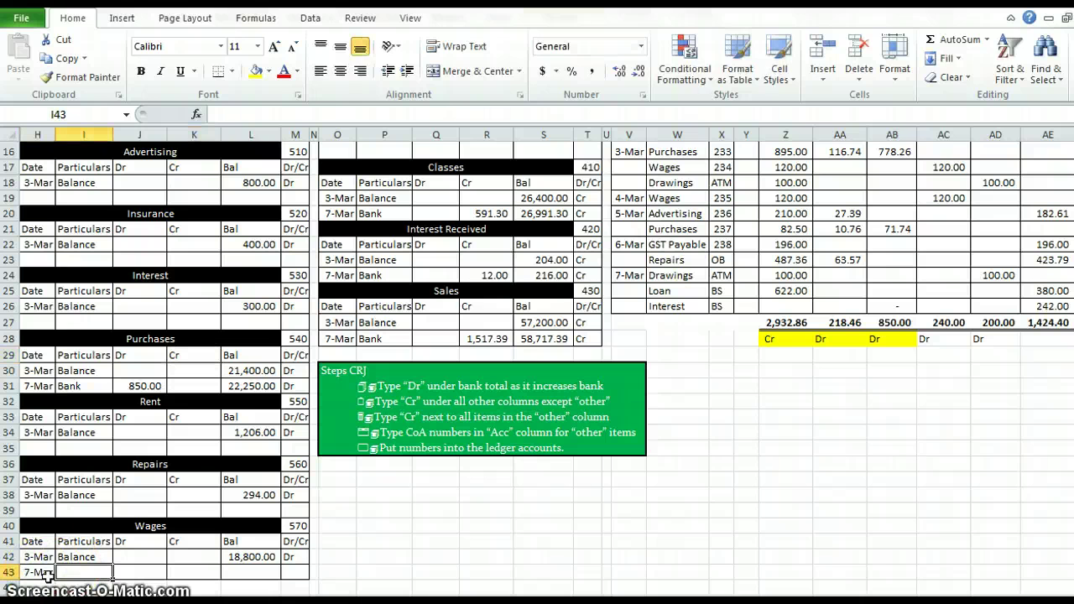
{"action": "type", "text": "Bank"}
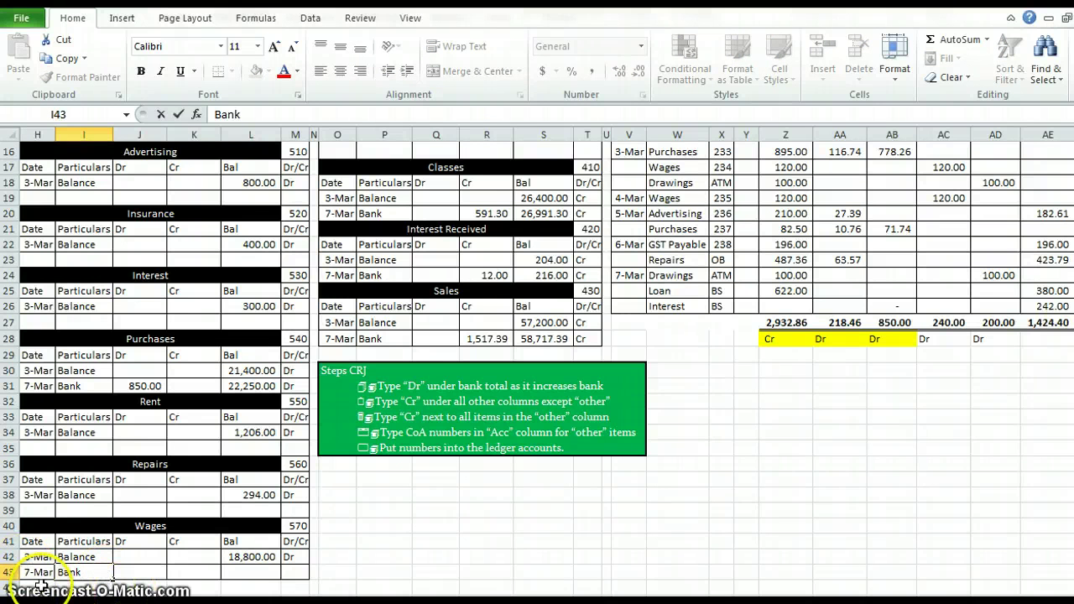
Link the Wages ledger's Bank debit in J43 to the payments journal's Wages total with =AC27
{"action": "left_click", "coordinate": [119, 572]}
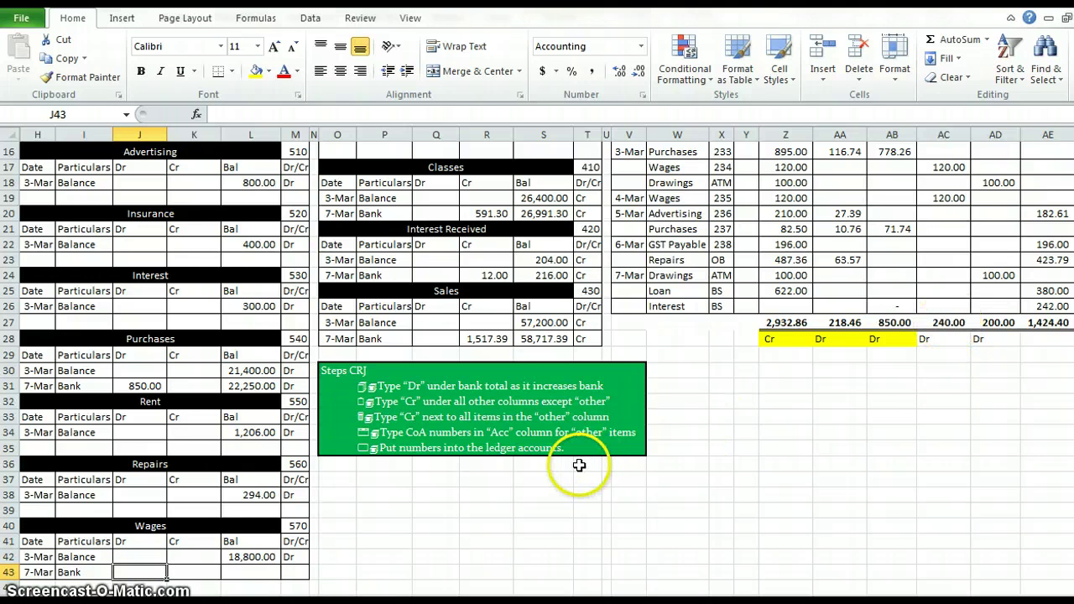
{"action": "type", "text": "="}
{"action": "left_click", "coordinate": [935, 321]}
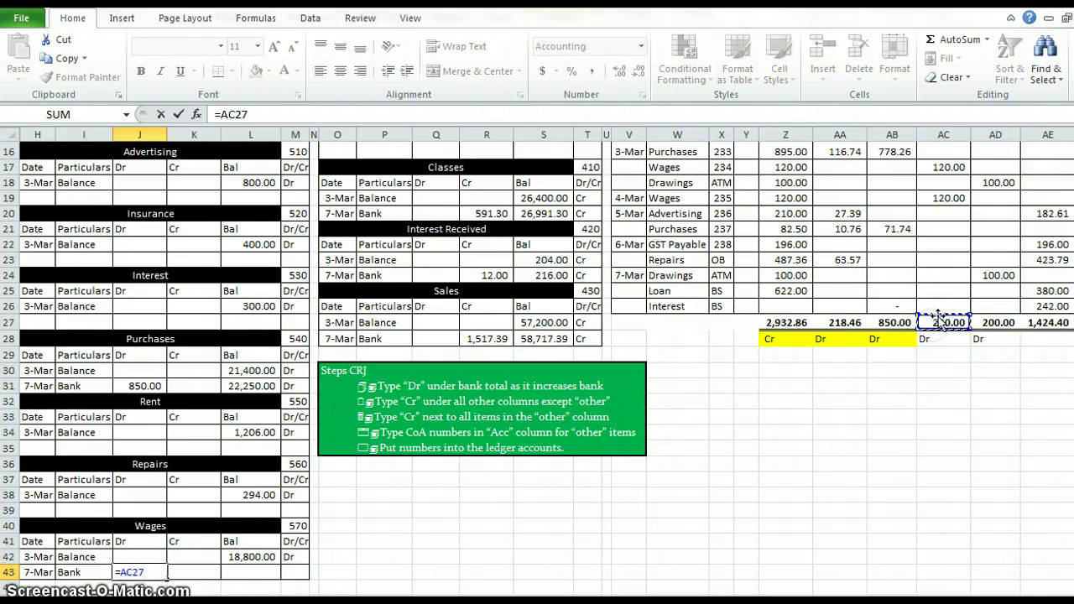
{"action": "key", "text": "Return"}
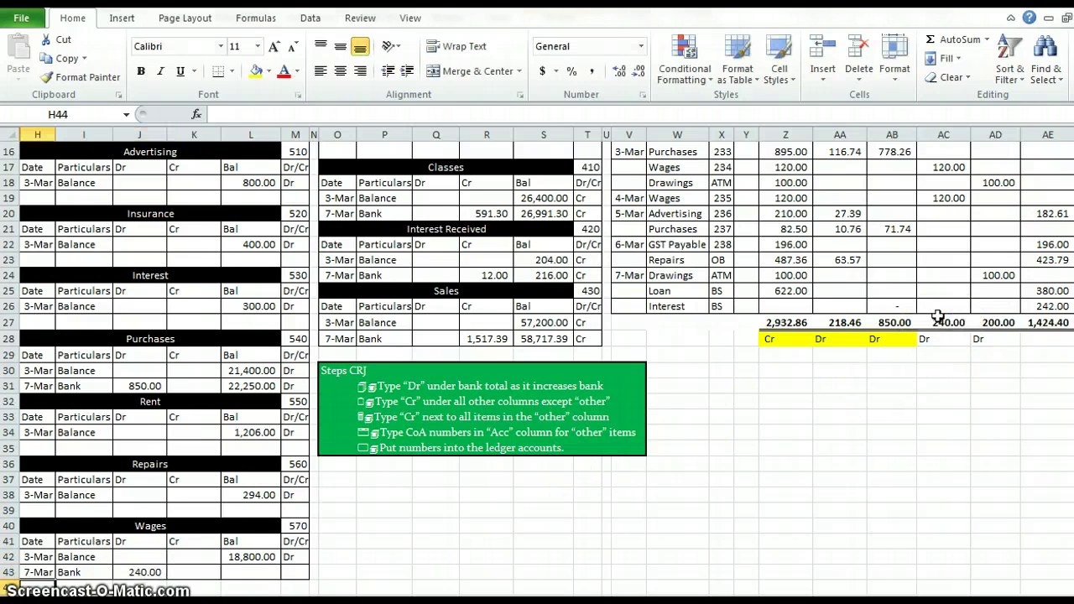
Calculate the Wages ledger's balance in L43 as L42 plus J43 and mark it Dr
{"action": "left_click", "coordinate": [260, 571]}
{"action": "type", "text": "="}
{"action": "left_click", "coordinate": [262, 556]}
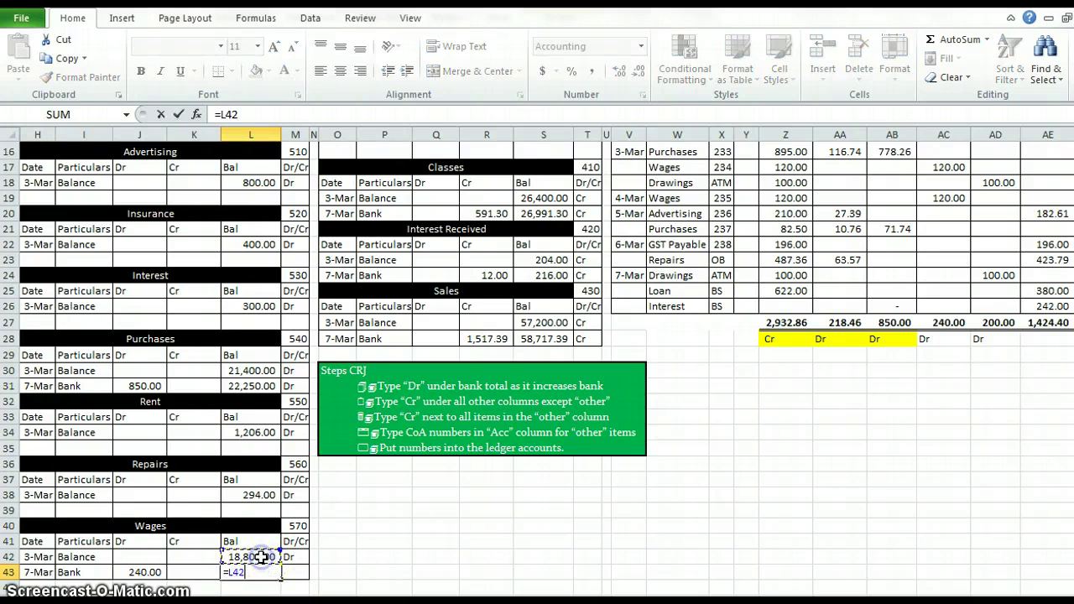
{"action": "type", "text": "+"}
{"action": "left_click", "coordinate": [142, 571]}
{"action": "key", "text": "Tab"}
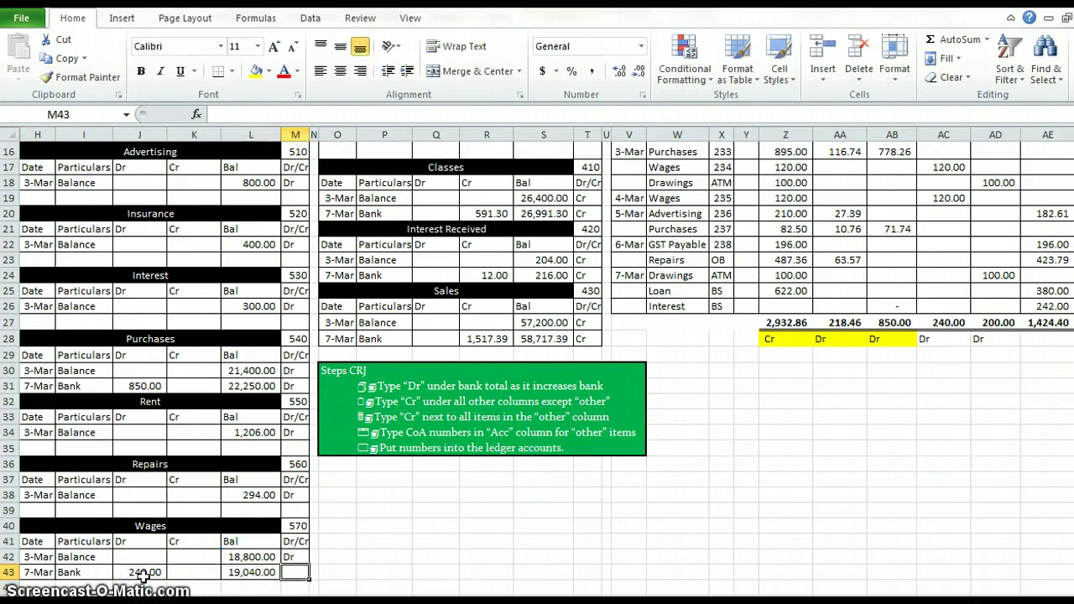
{"action": "type", "text": "Dr"}
{"action": "left_click", "coordinate": [438, 571]}
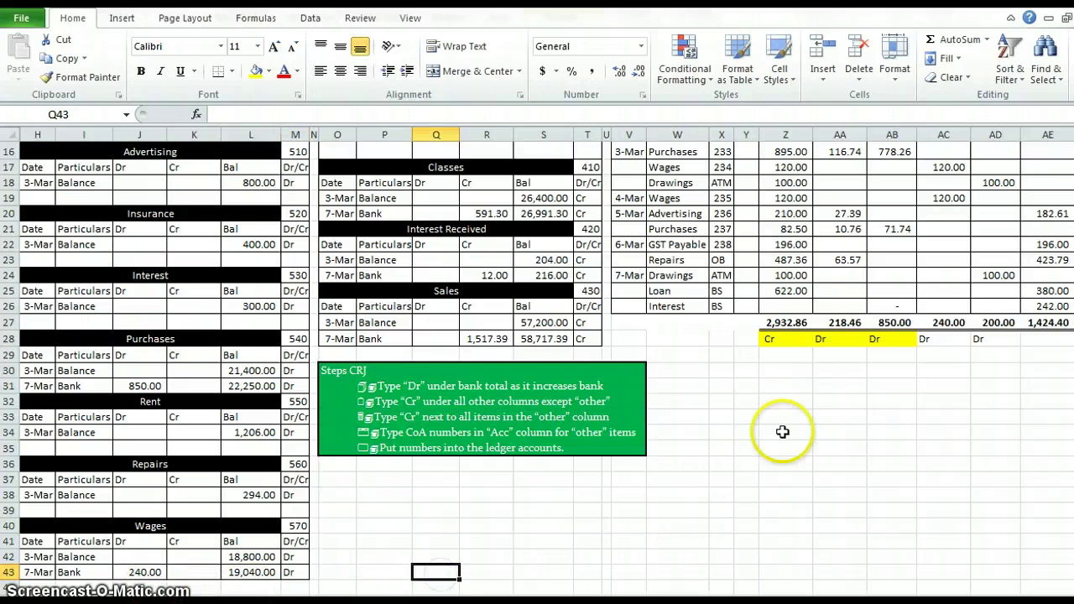
Highlight the payments journal's Wages Dr mark in AC28 yellow
{"action": "left_click", "coordinate": [933, 336]}
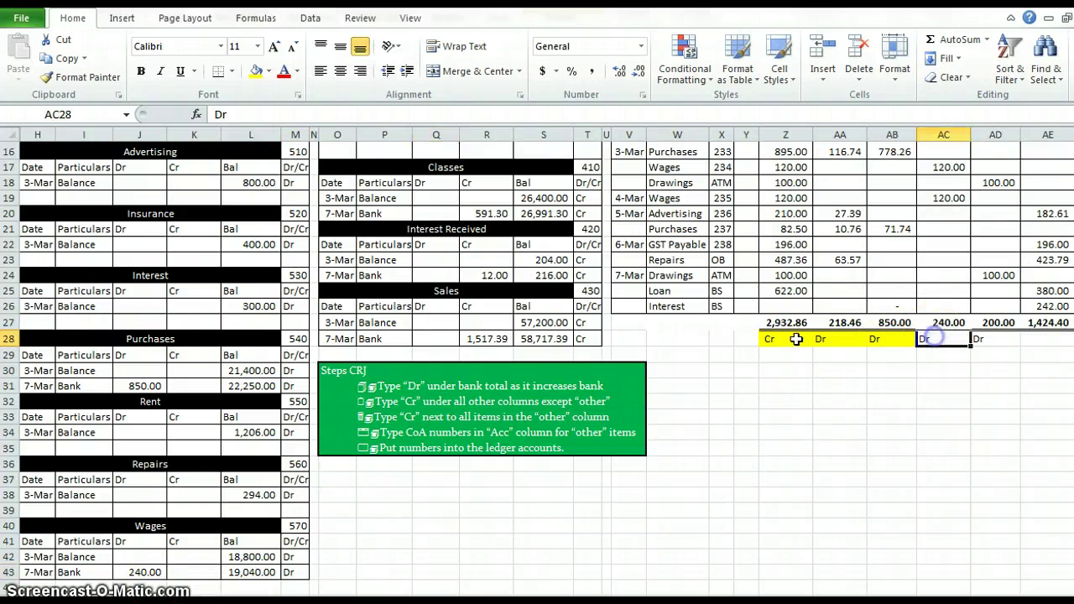
{"action": "left_click", "coordinate": [255, 71]}
{"action": "left_click", "coordinate": [688, 523]}
Add an entry dated 7/3 with the particulars Bank in row 15 of the Drawings ledger account
{"action": "scroll", "coordinate": [688, 524], "scroll_direction": "up", "scroll_amount": 5}
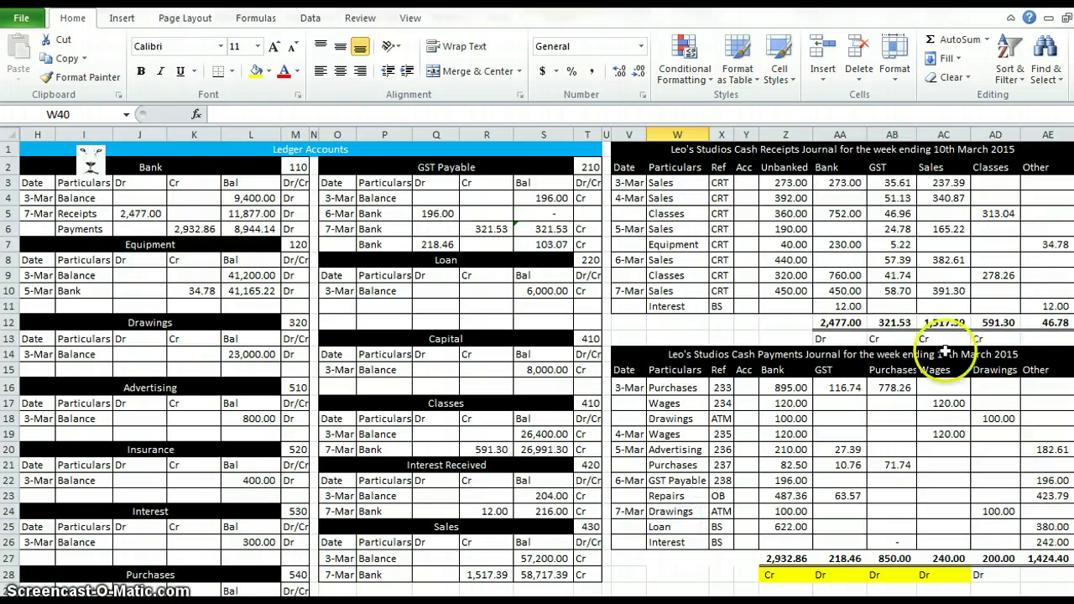
{"action": "scroll", "coordinate": [885, 417], "scroll_direction": "down", "scroll_amount": 2}
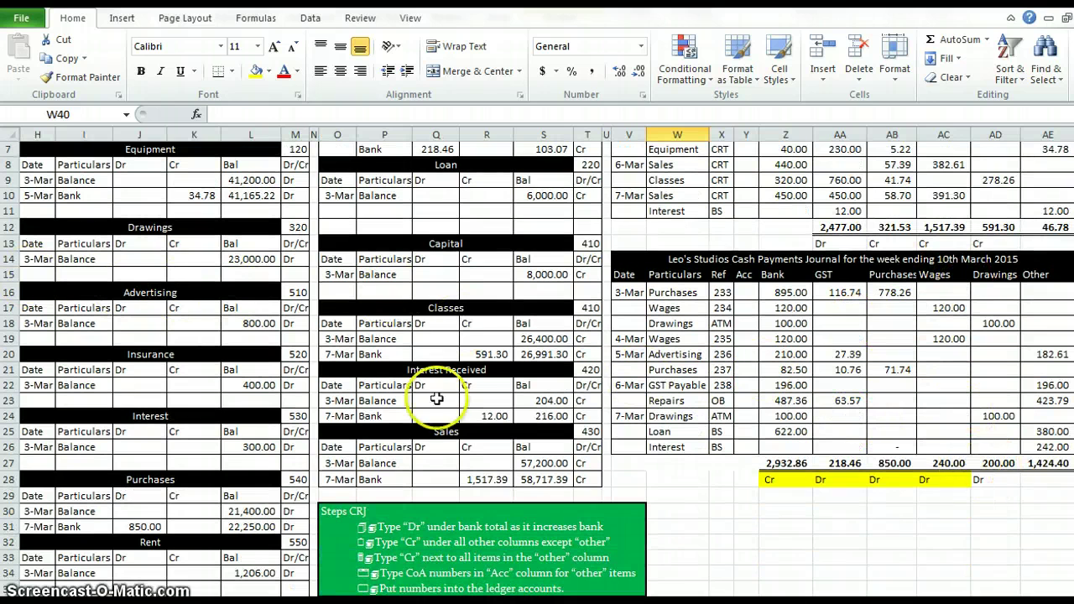
{"action": "left_click", "coordinate": [40, 274]}
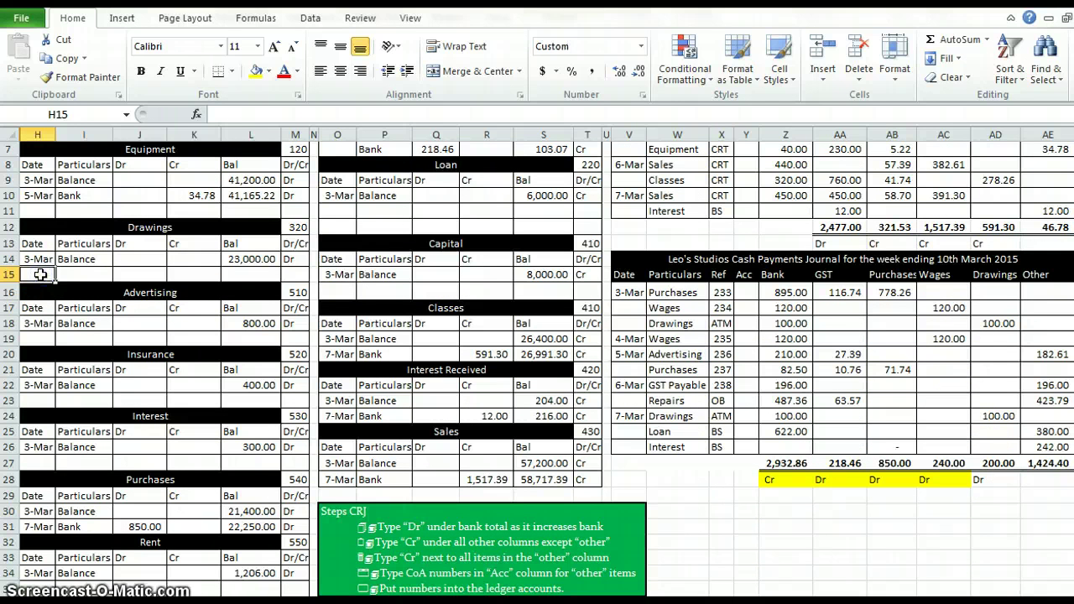
{"action": "type", "text": "7/3"}
{"action": "key", "text": "Tab"}
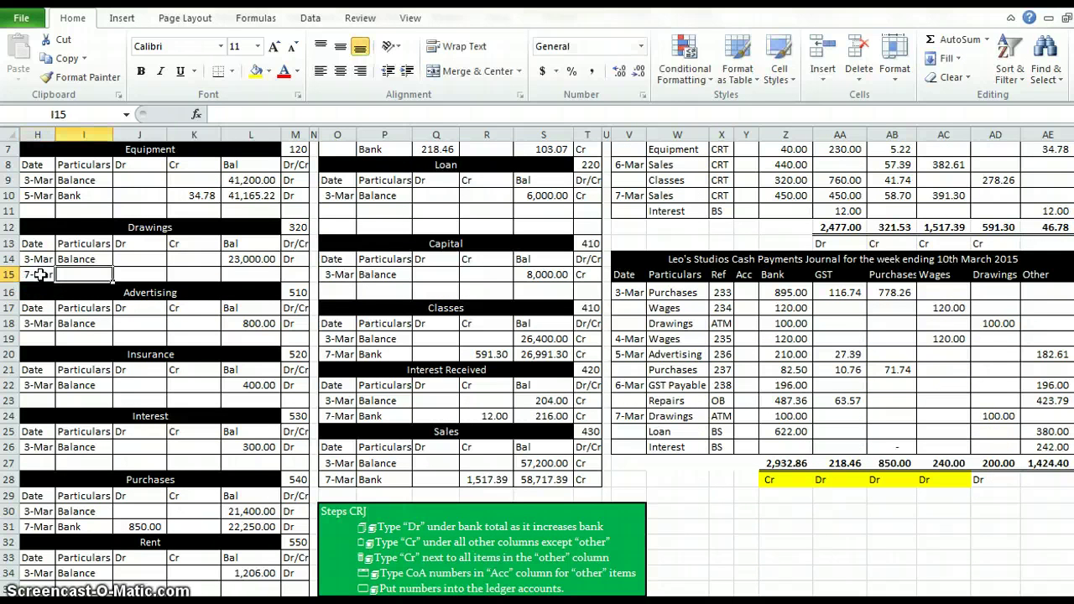
{"action": "type", "text": "B"}
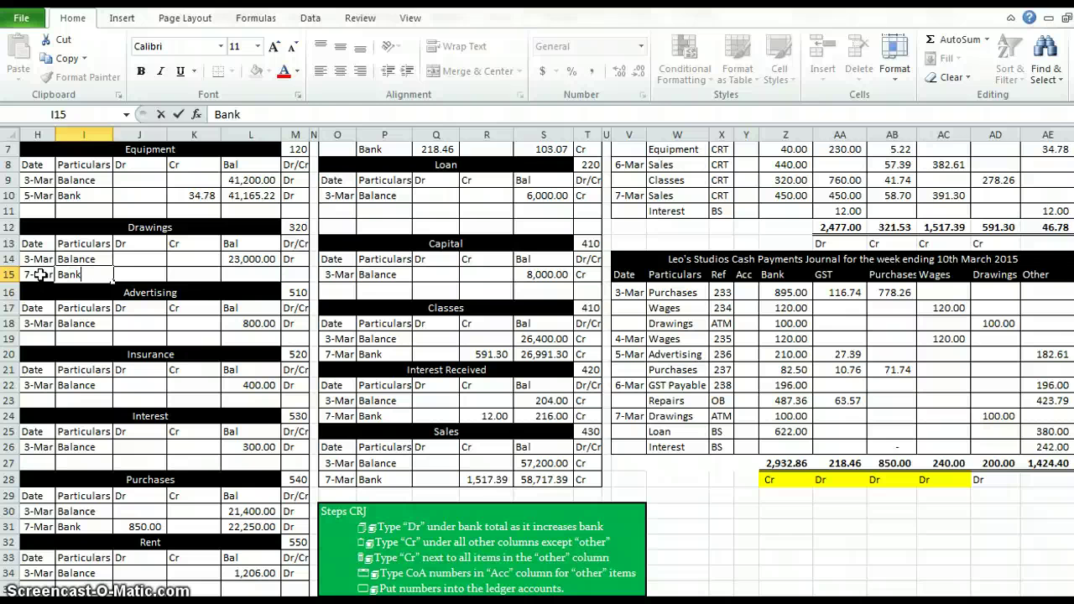
{"action": "type", "text": "ank"}
{"action": "key", "text": "Tab"}
Link the Drawings ledger's Bank debit in J15 to the journal total with =AD27, and highlight the Drawings Dr mark in AD28 yellow
{"action": "type", "text": "="}
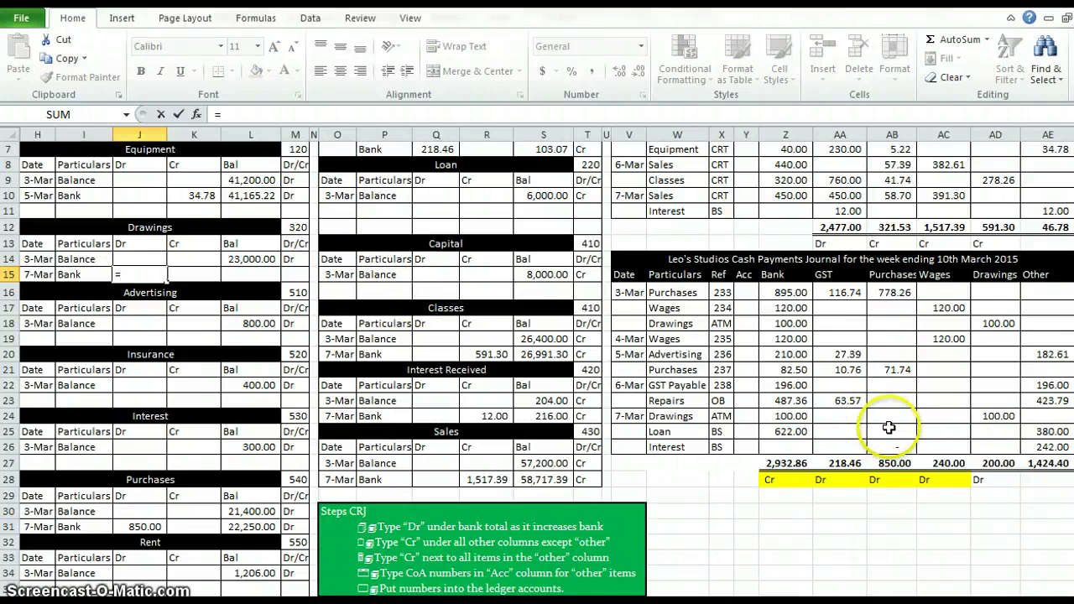
{"action": "left_click", "coordinate": [1003, 463]}
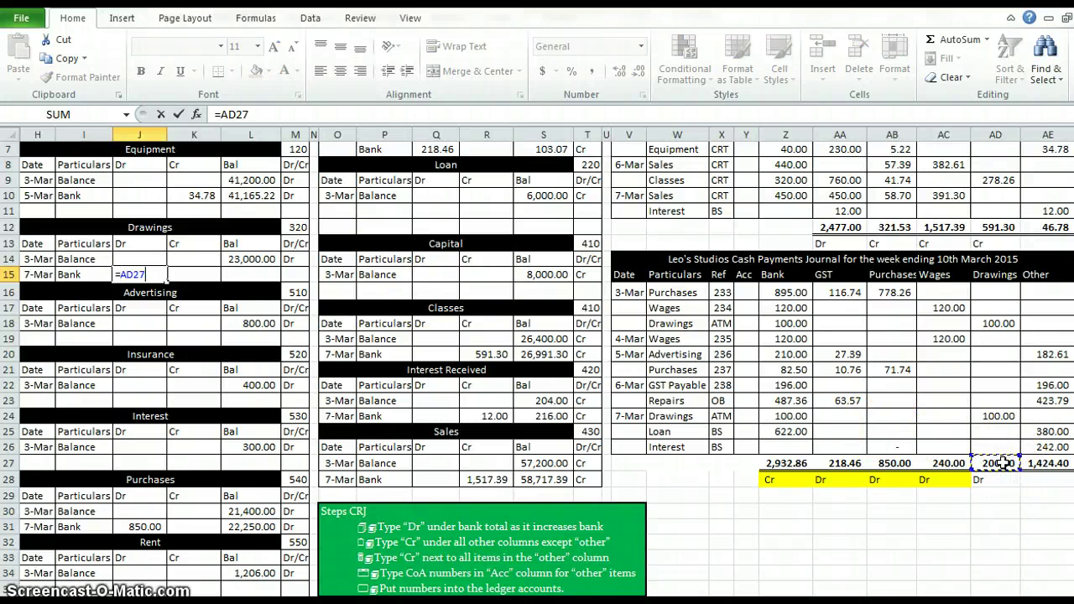
{"action": "key", "text": "Return"}
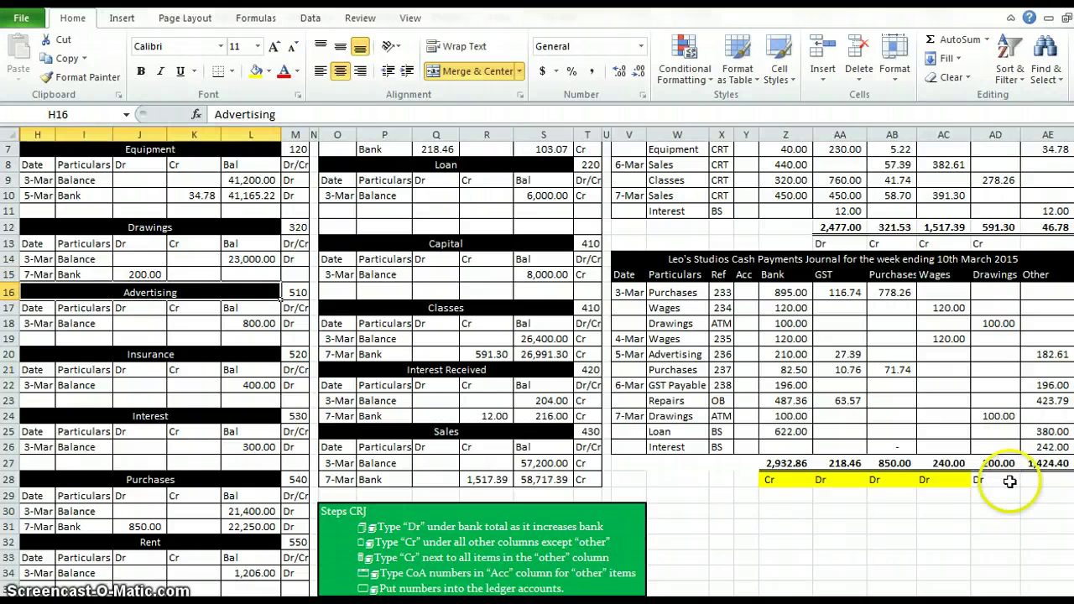
{"action": "left_click", "coordinate": [1009, 480]}
{"action": "left_click", "coordinate": [253, 72]}
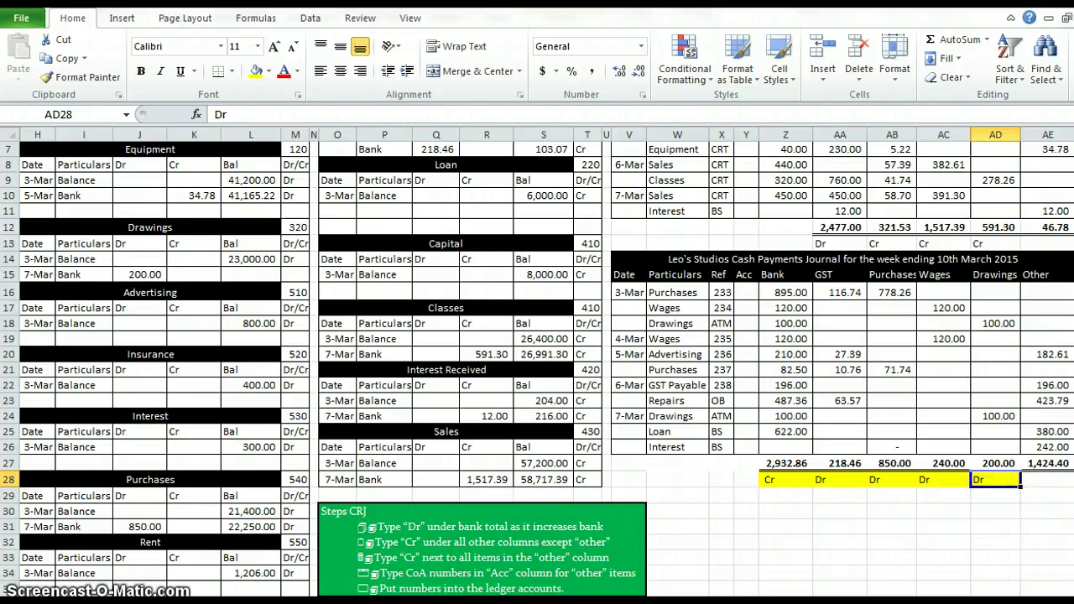
Add an entry dated 5/3 with the particulars Bank in row 19 of the Advertising ledger account
{"action": "scroll", "coordinate": [548, 362], "scroll_direction": "right", "scroll_amount": 1}
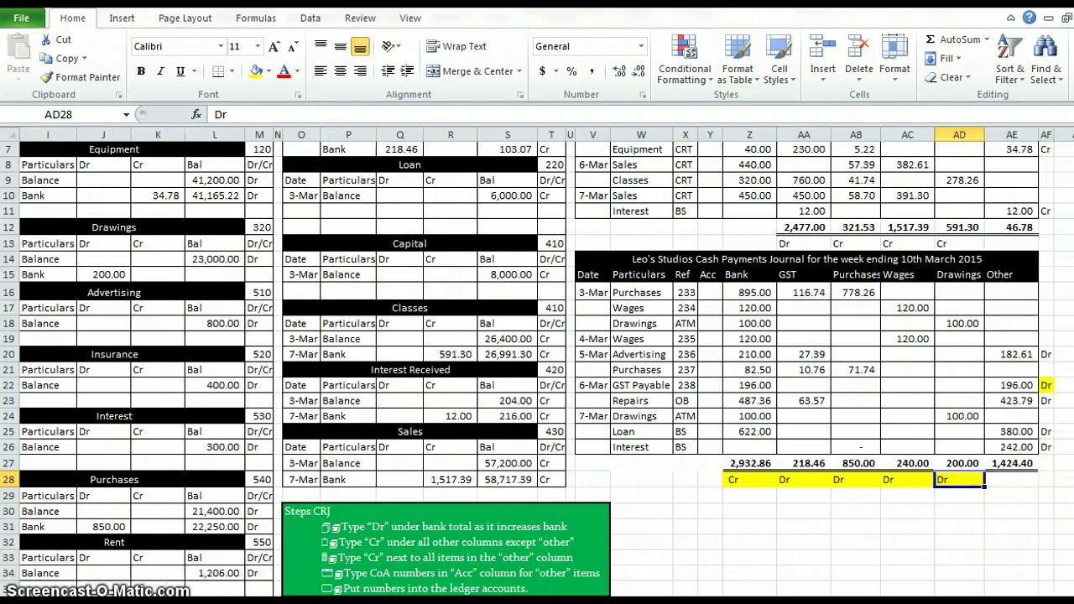
{"action": "left_click", "coordinate": [1013, 352]}
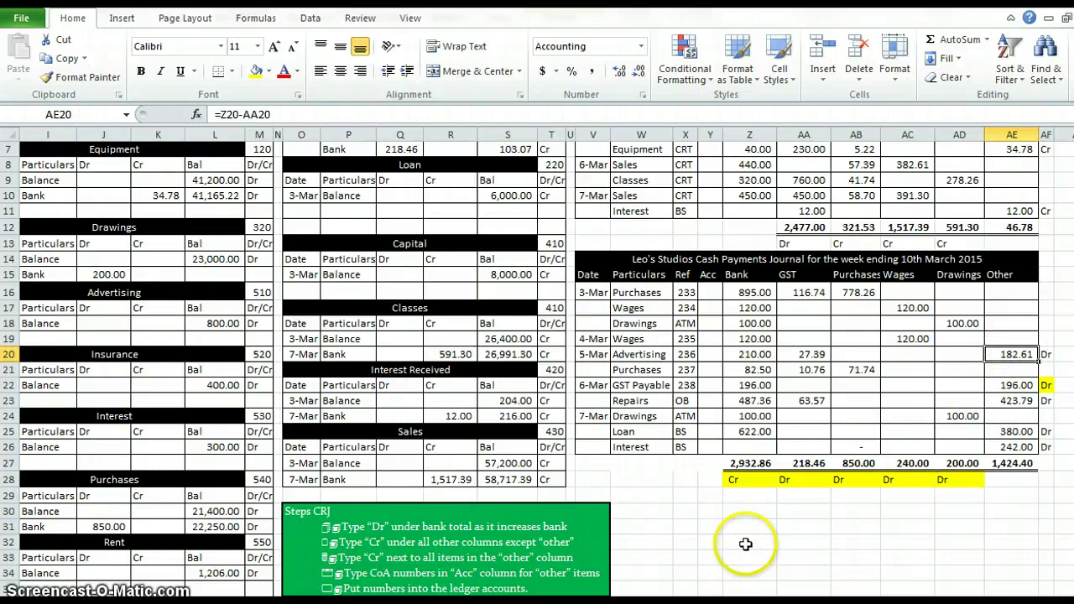
{"action": "scroll", "coordinate": [201, 399], "scroll_direction": "up", "scroll_amount": 2}
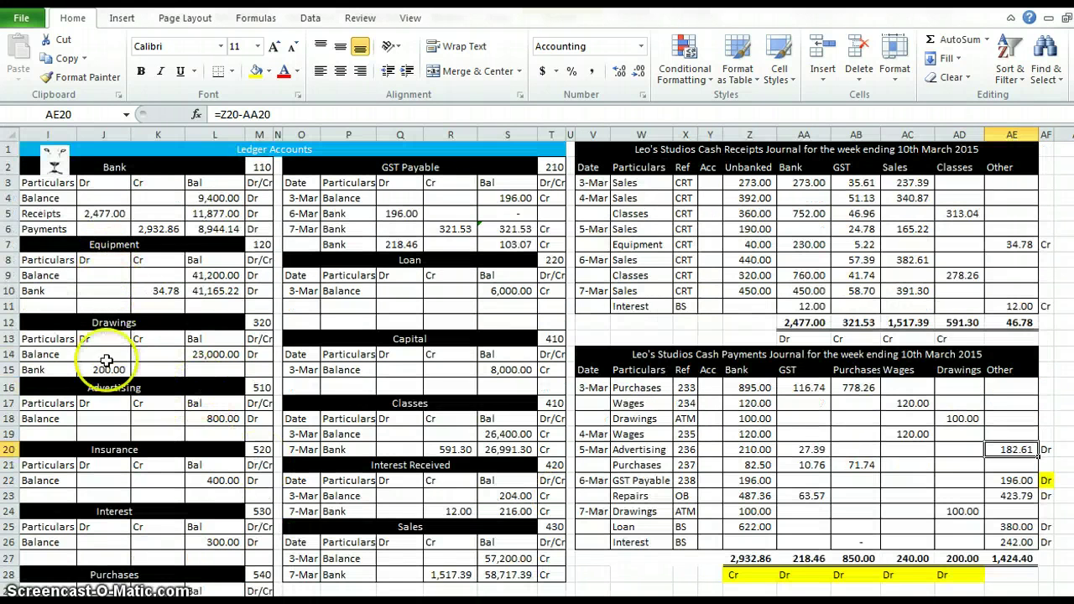
{"action": "left_click", "coordinate": [43, 433]}
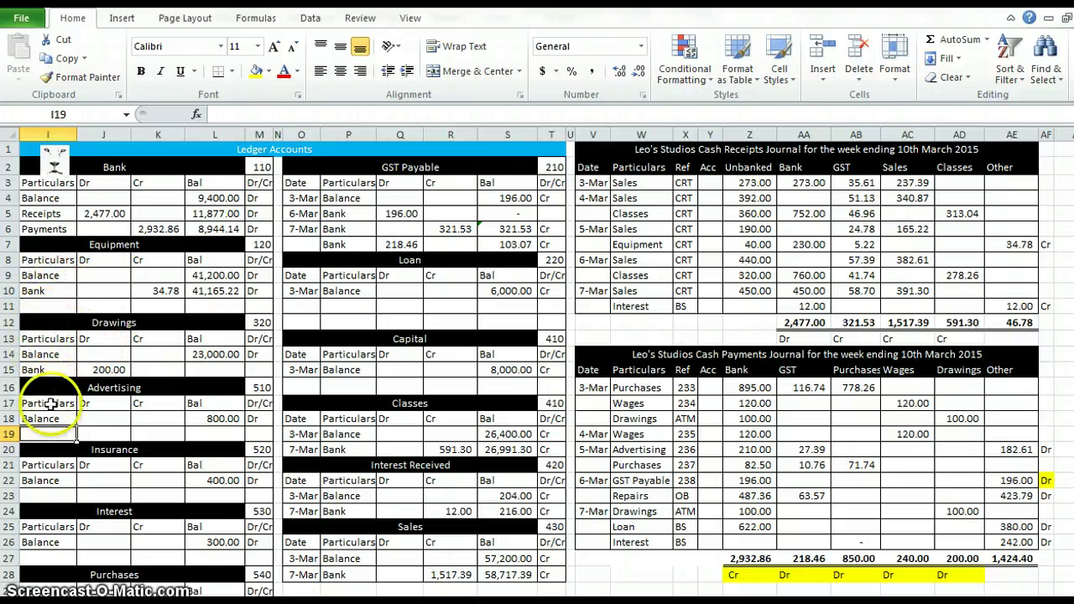
{"action": "key", "text": "Left"}
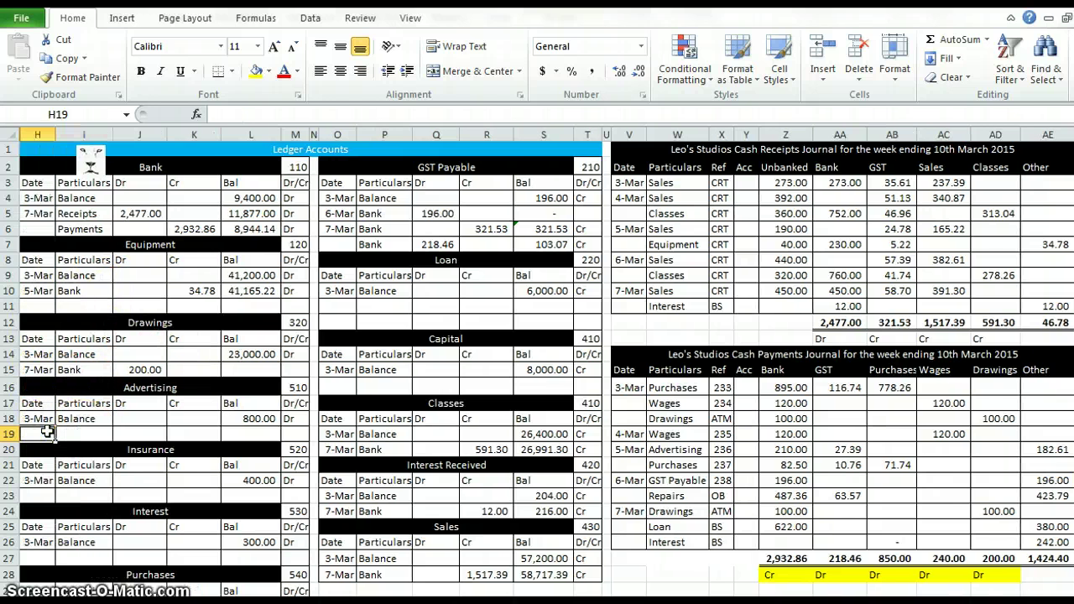
{"action": "type", "text": "5/3"}
{"action": "key", "text": "Tab"}
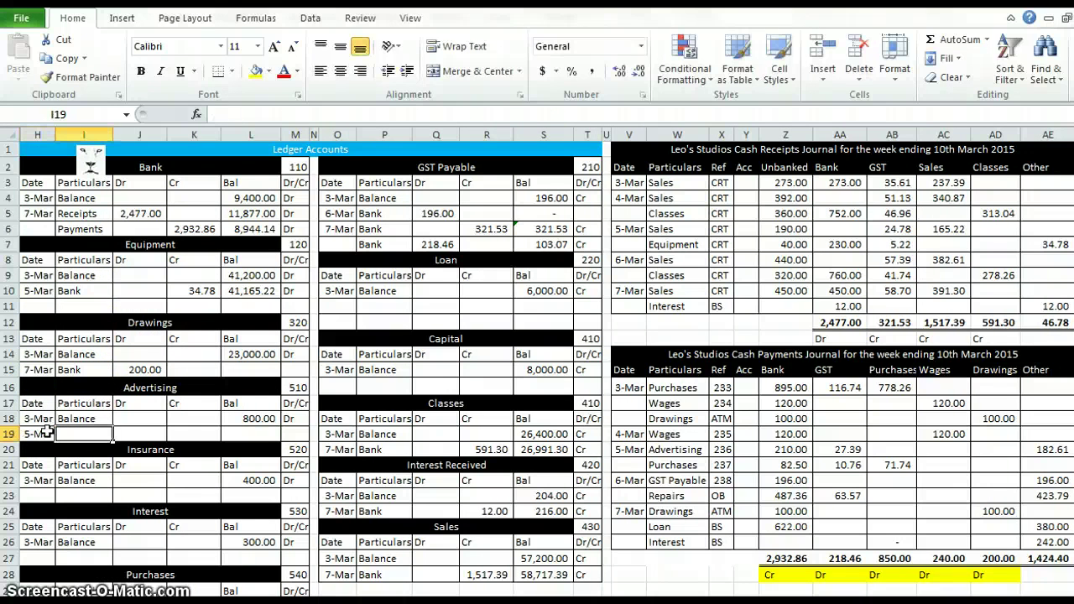
{"action": "type", "text": "B"}
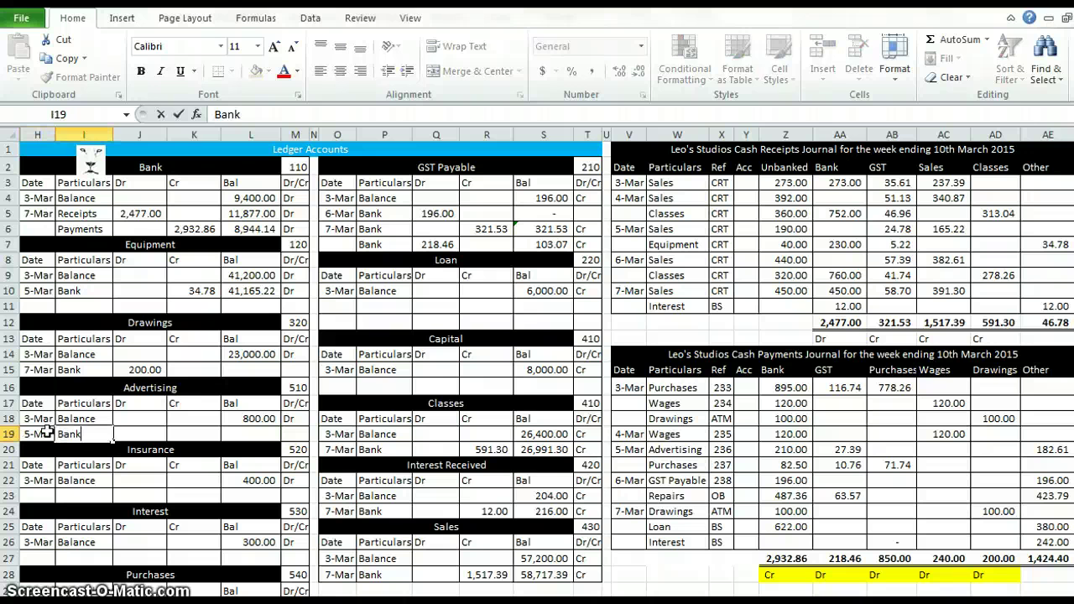
{"action": "type", "text": "ank"}
{"action": "key", "text": "Tab"}
Link the Advertising ledger's Bank debit in J19 to the payments journal's Advertising amount in the Other column with =AE20
{"action": "type", "text": "="}
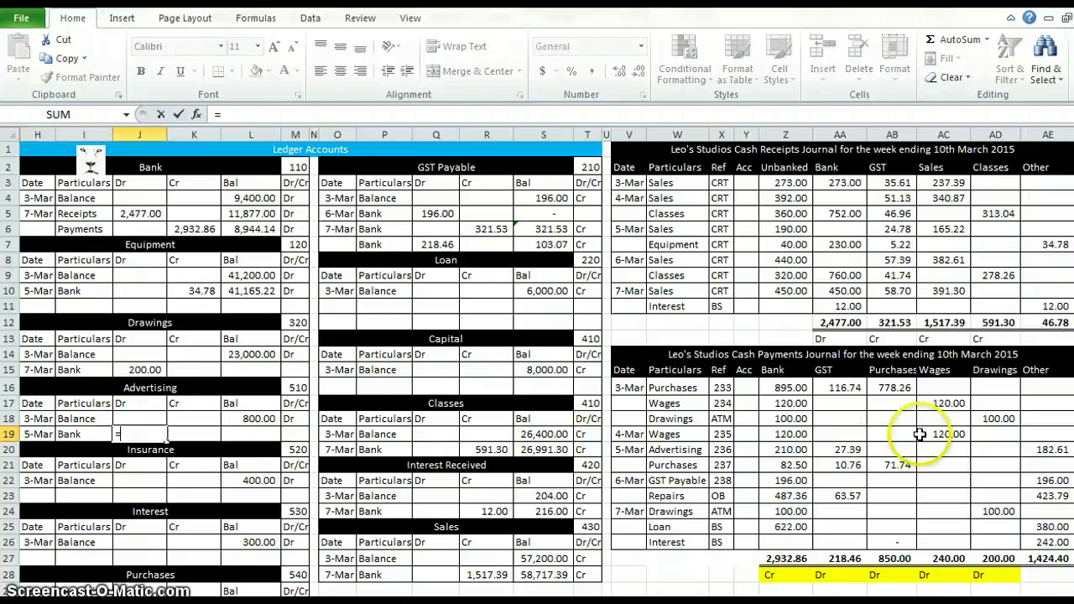
{"action": "left_click", "coordinate": [1040, 451]}
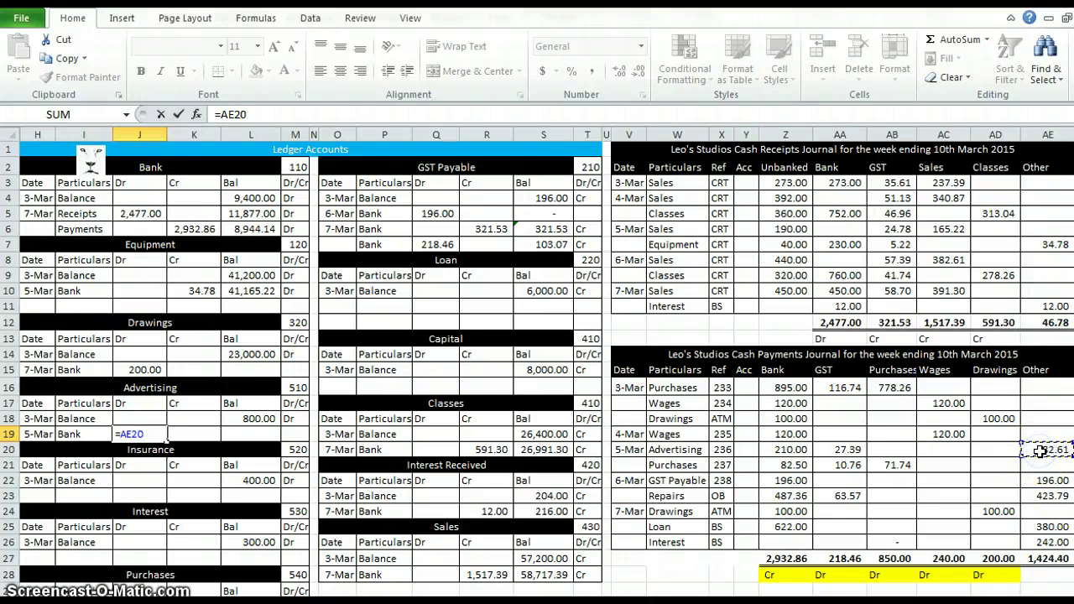
{"action": "key", "text": "Return"}
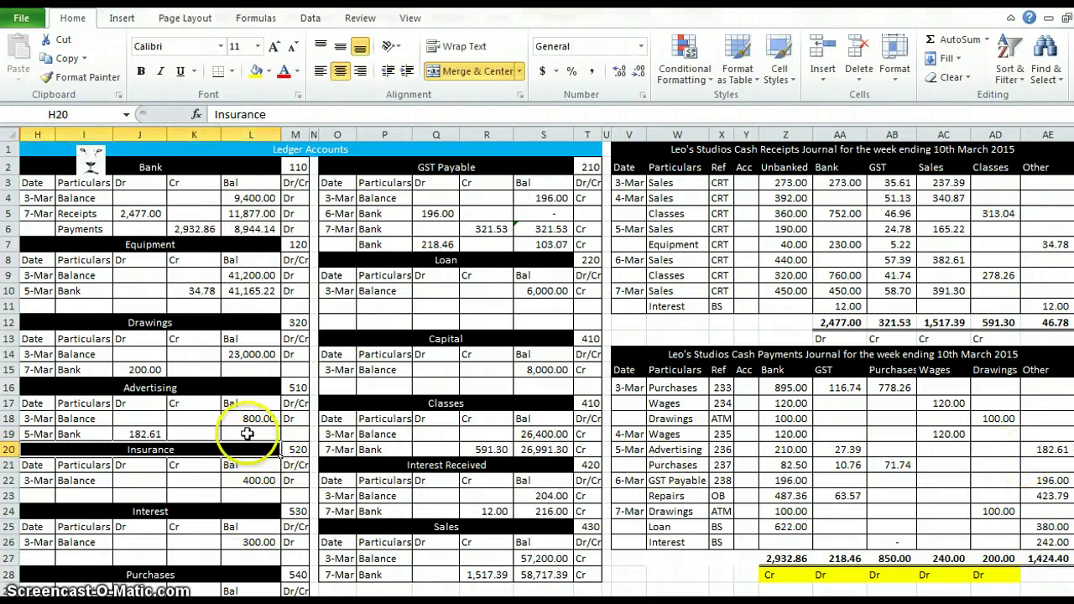
Calculate the Advertising ledger's balance in L19 as L18 plus J19
{"action": "left_click", "coordinate": [249, 429]}
{"action": "type", "text": "="}
{"action": "left_click", "coordinate": [249, 417]}
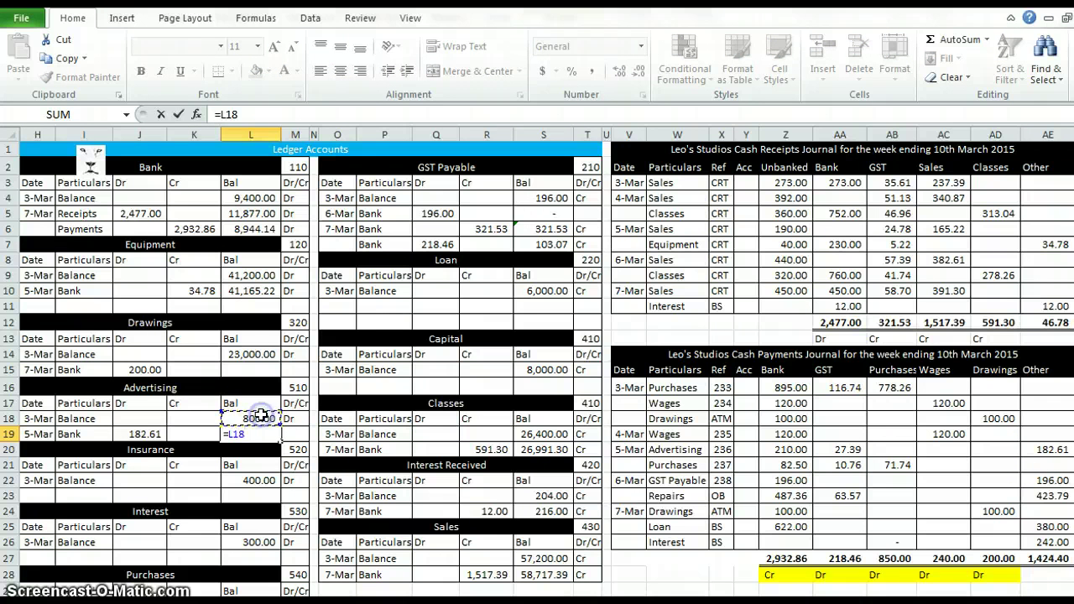
{"action": "type", "text": "+"}
{"action": "key", "text": "Tab"}
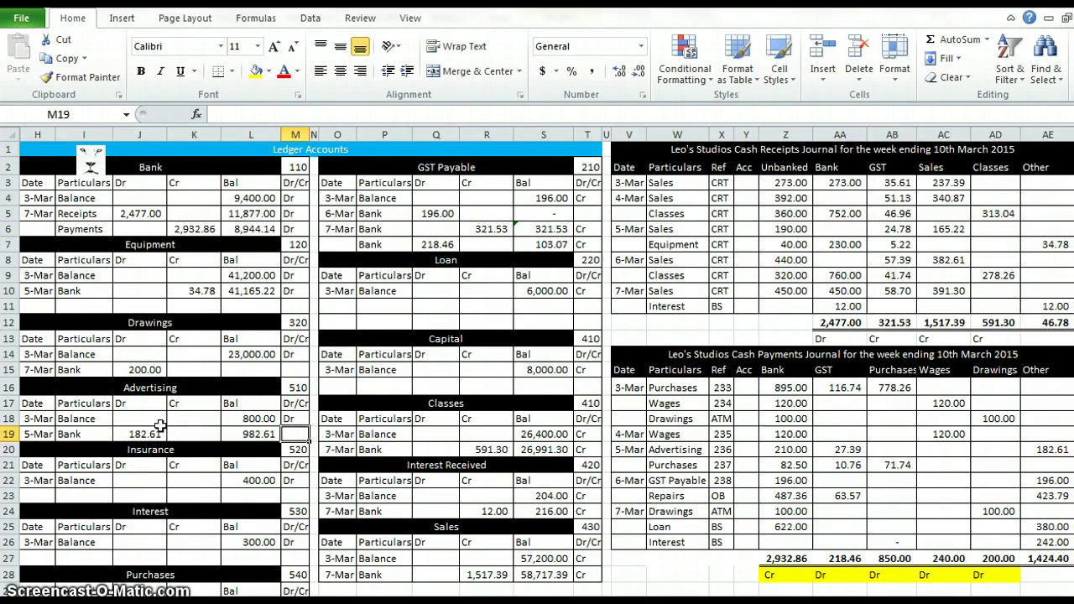
Mark the Advertising ledger's new balance as Dr in M19 and highlight the payments journal's Advertising Dr mark in AF20 yellow
{"action": "left_click", "coordinate": [983, 495]}
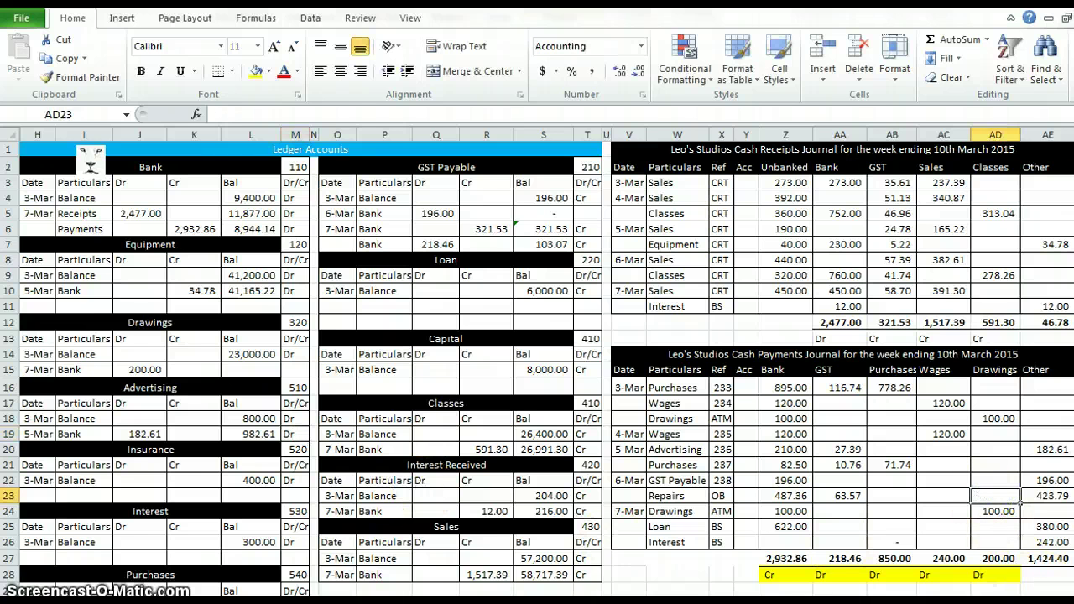
{"action": "scroll", "coordinate": [1019, 501], "scroll_direction": "right", "scroll_amount": 1}
{"action": "left_click", "coordinate": [1046, 449]}
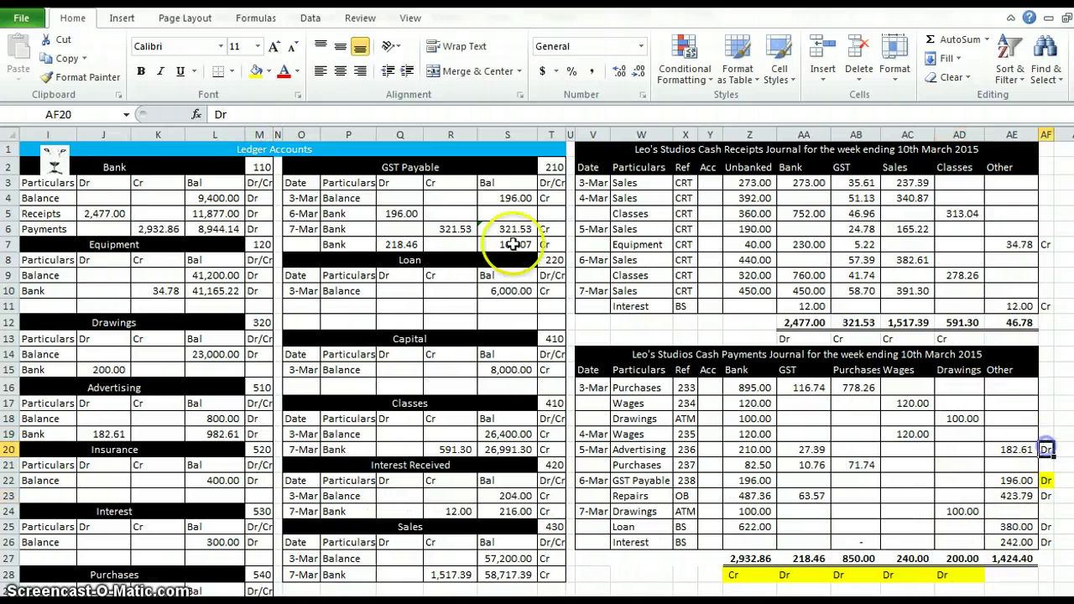
{"action": "left_click", "coordinate": [255, 71]}
Add an entry dated 6/3 with the particulars Bank in row 39 of the Repairs ledger account
{"action": "left_click", "coordinate": [1046, 496]}
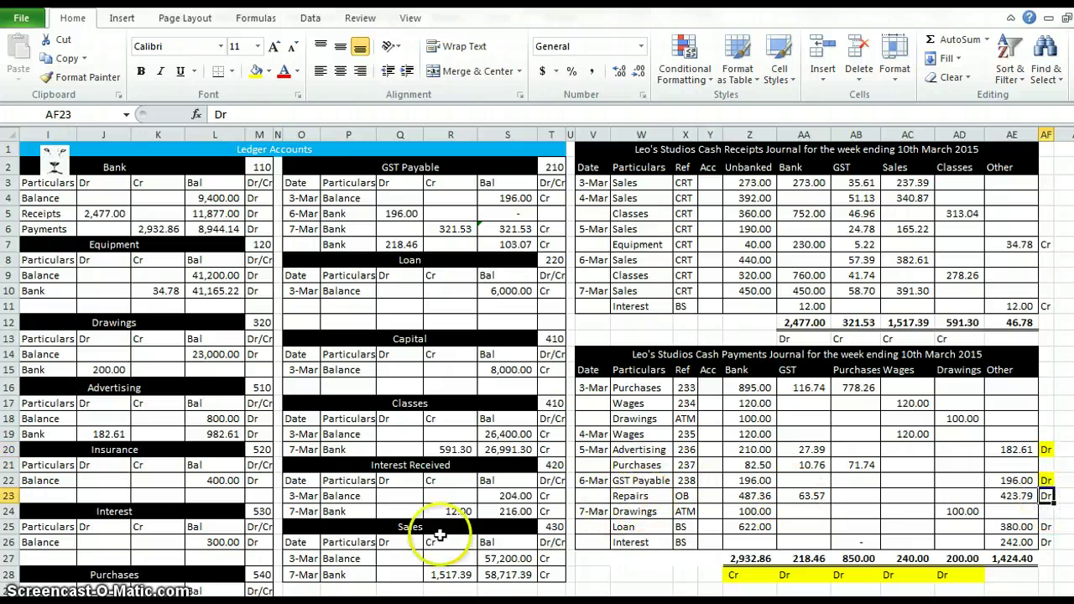
{"action": "scroll", "coordinate": [215, 529], "scroll_direction": "down", "scroll_amount": 3}
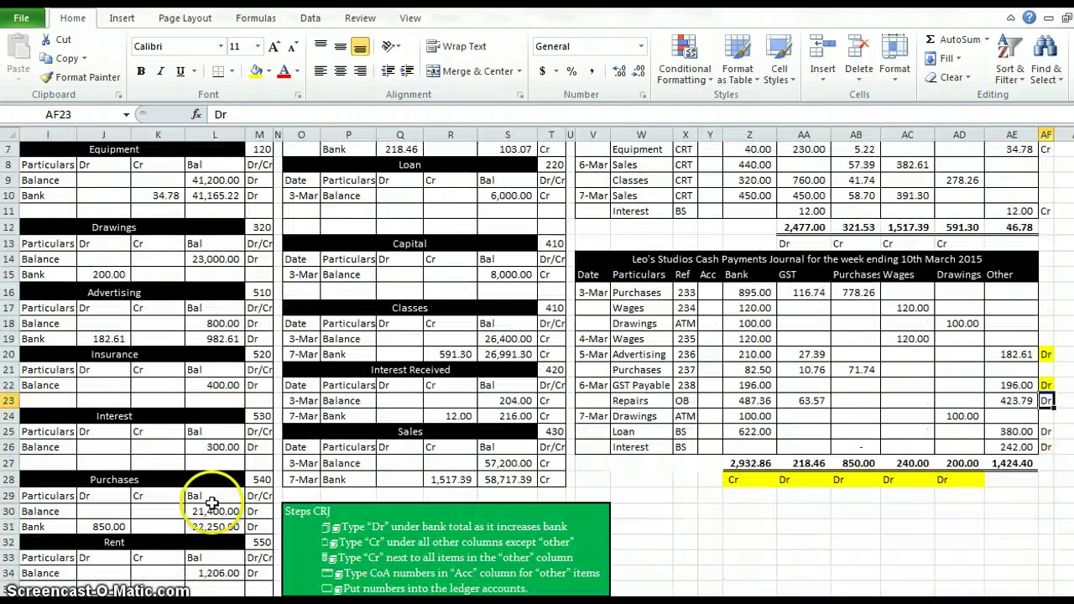
{"action": "left_click", "coordinate": [155, 571]}
{"action": "scroll", "coordinate": [155, 571], "scroll_direction": "down", "scroll_amount": 1}
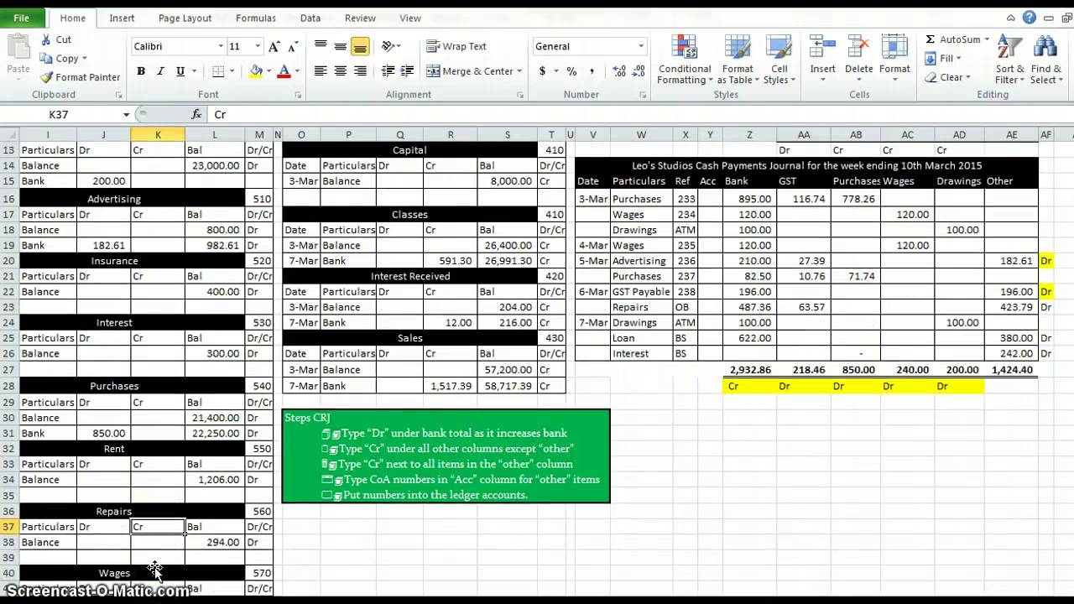
{"action": "left_click", "coordinate": [52, 558]}
{"action": "key", "text": "Left"}
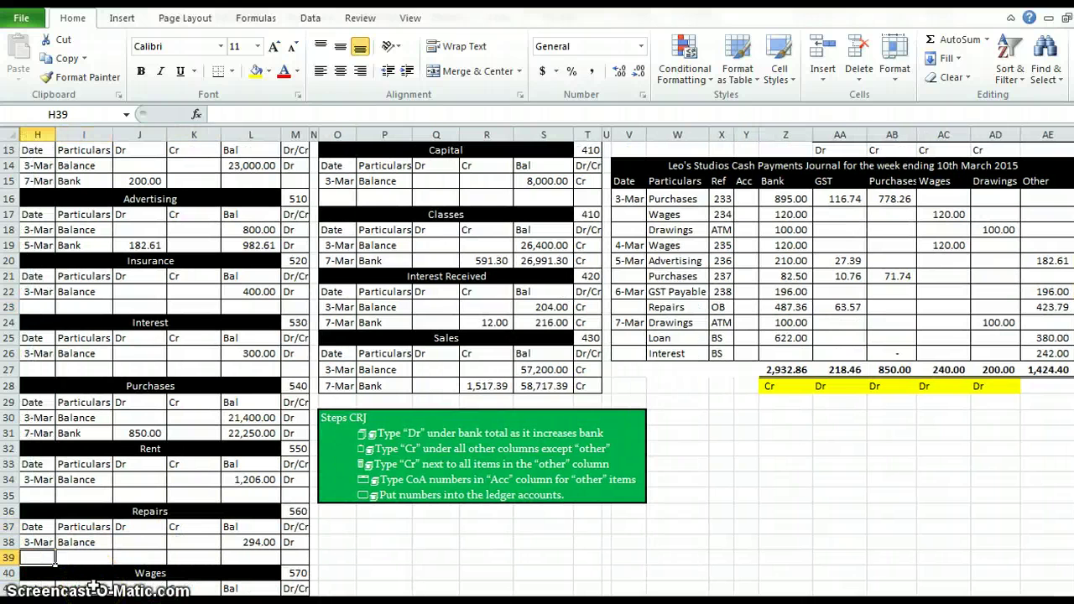
{"action": "type", "text": "6/"}
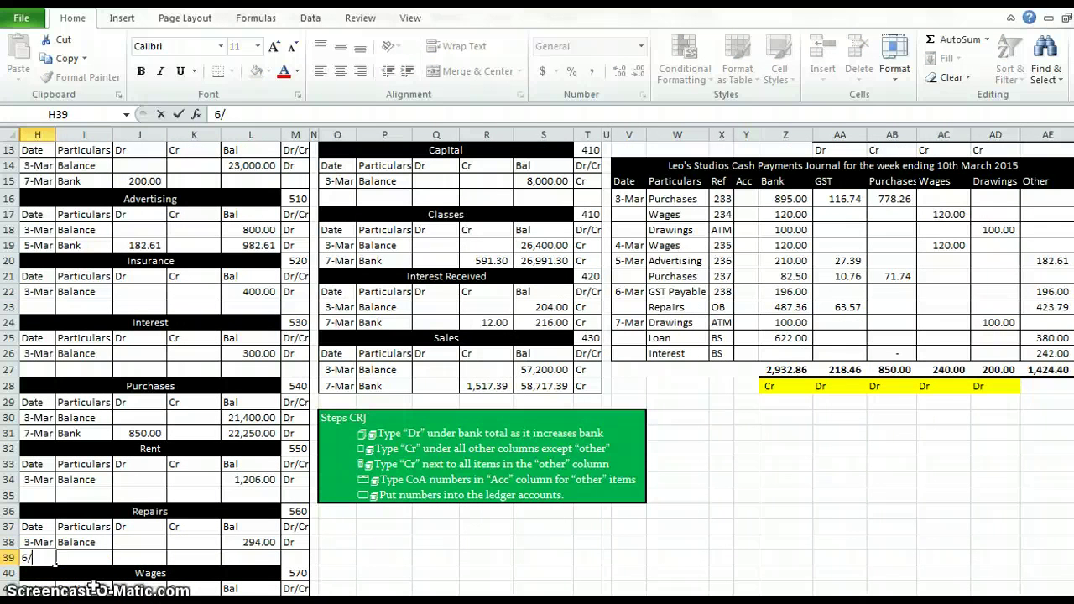
{"action": "type", "text": "3"}
{"action": "key", "text": "Tab"}
{"action": "type", "text": "B"}
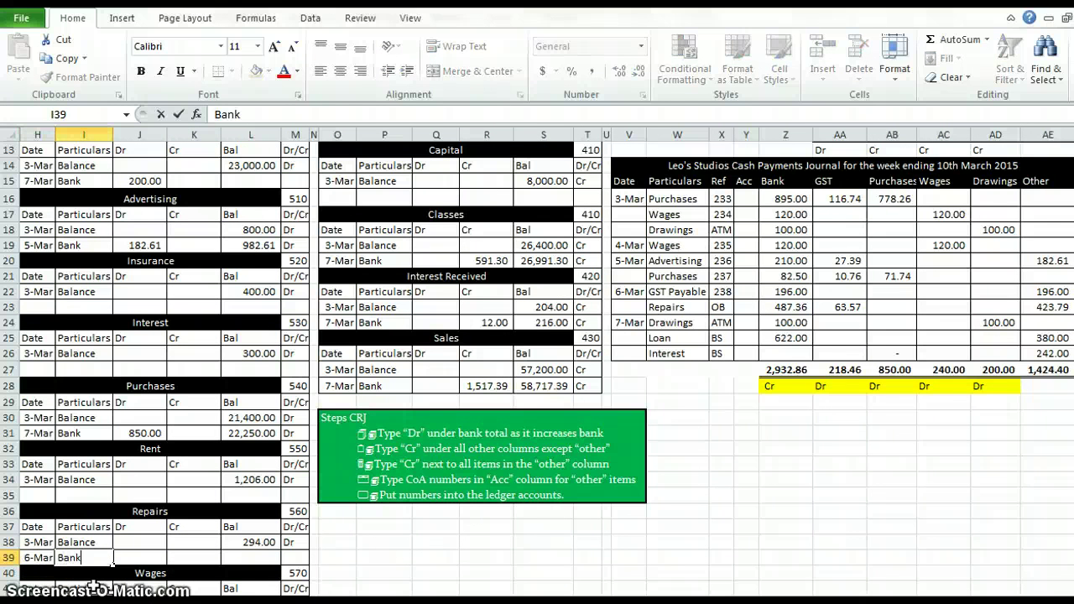
{"action": "type", "text": "ank"}
{"action": "key", "text": "Tab"}
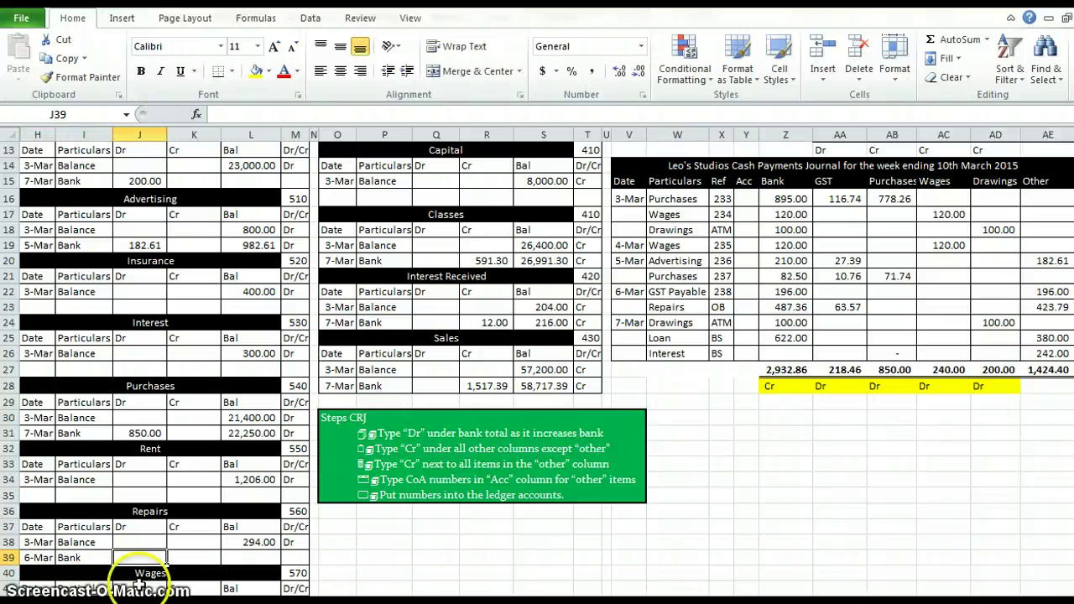
Link the Repairs ledger's Bank debit in J39 to the payments journal's Repairs amount in the Other column with =AE23
{"action": "type", "text": "="}
{"action": "scroll", "coordinate": [1025, 451], "scroll_direction": "right", "scroll_amount": 1}
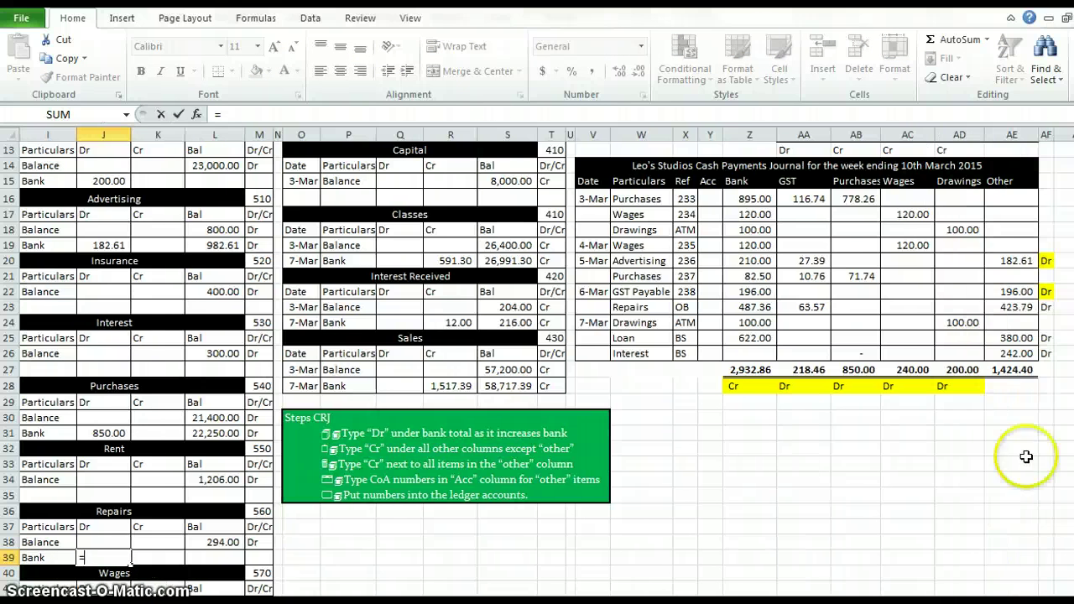
{"action": "left_click", "coordinate": [1020, 306]}
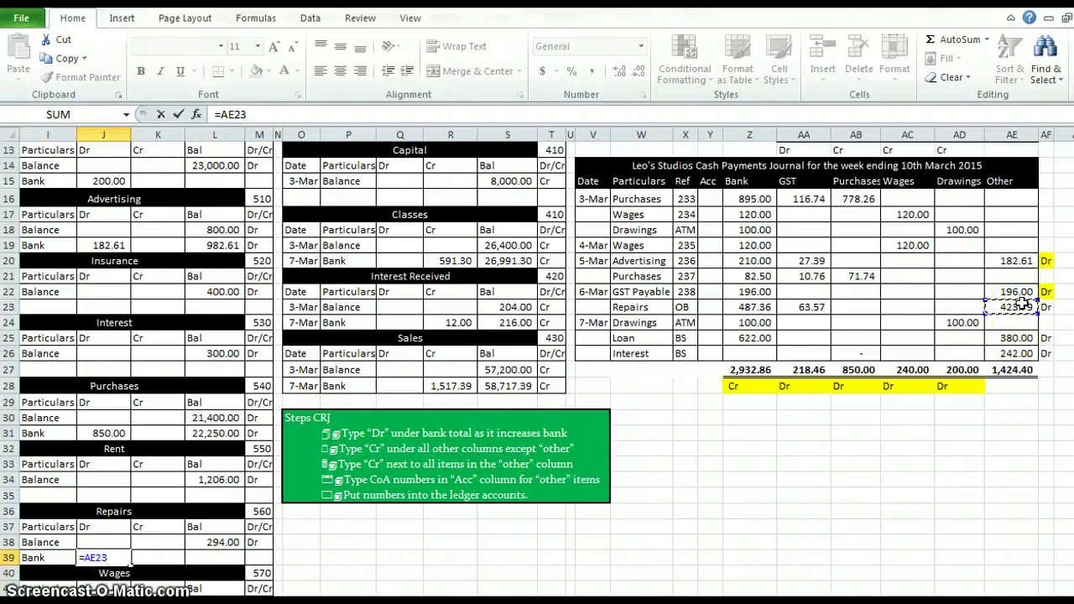
{"action": "key", "text": "Return"}
Calculate the Repairs ledger's balance in L39 as L38 plus J39 and mark it as Dr in M39
{"action": "left_click", "coordinate": [248, 555]}
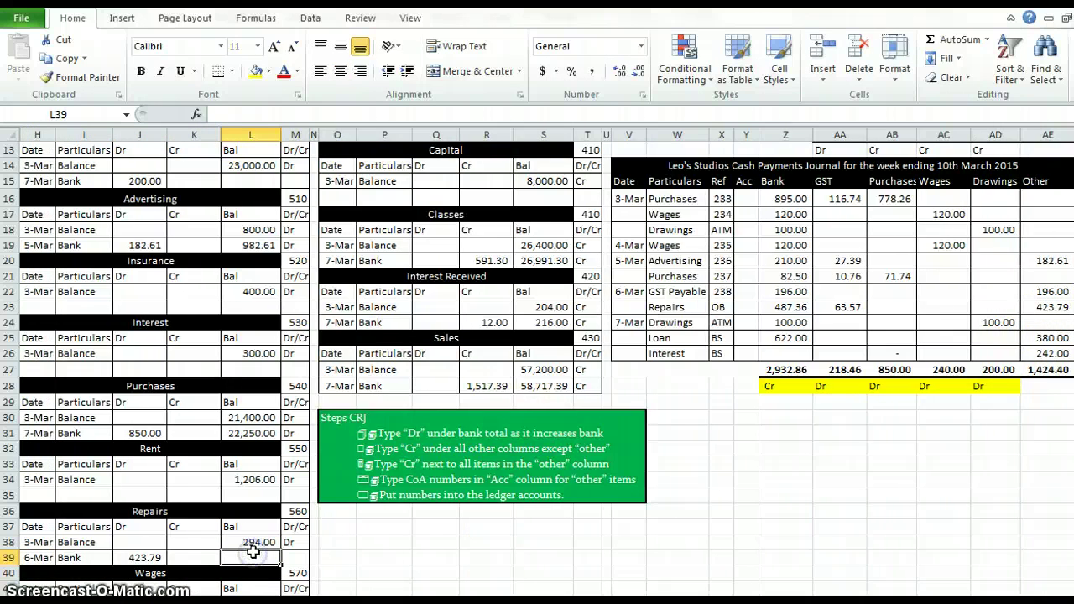
{"action": "type", "text": "="}
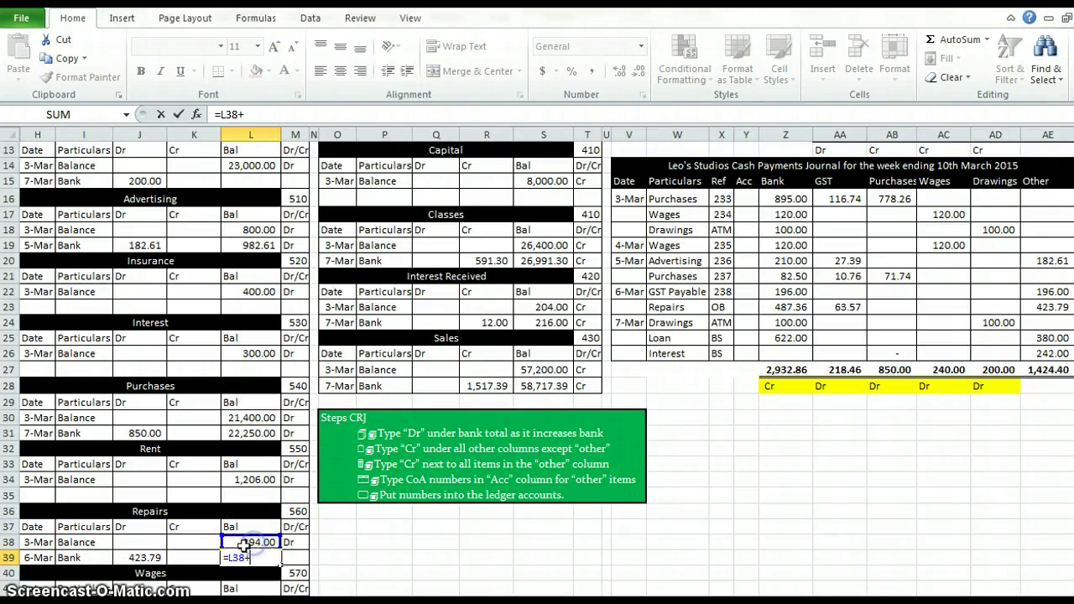
{"action": "left_click", "coordinate": [144, 556]}
{"action": "key", "text": "Tab"}
{"action": "type", "text": "Dr"}
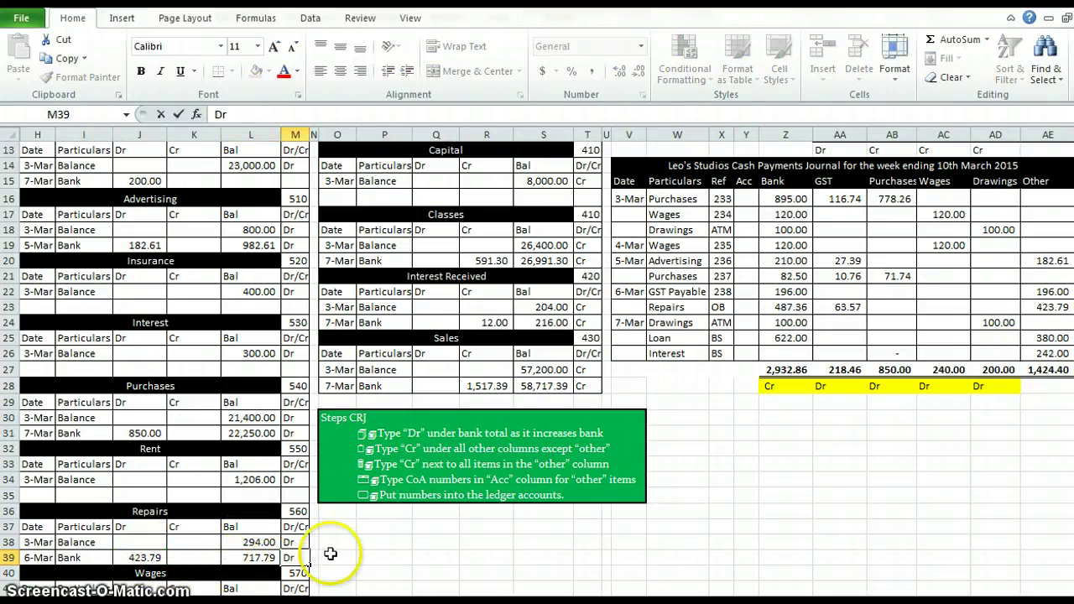
{"action": "key", "text": "Return"}
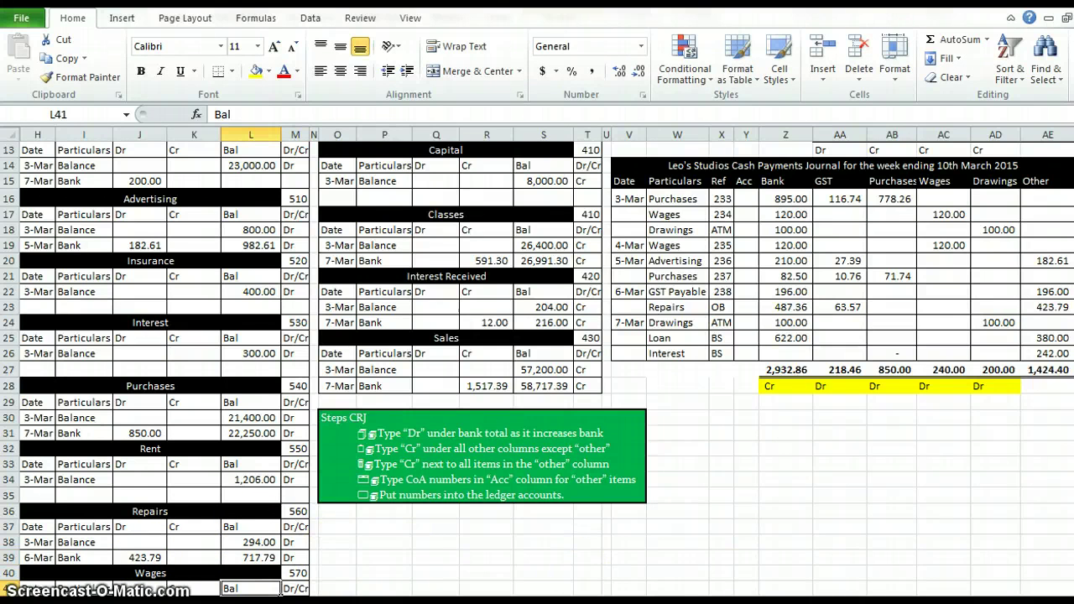
Highlight the payments journal's Repairs Dr mark in AF23 yellow
{"action": "scroll", "coordinate": [1014, 495], "scroll_direction": "right", "scroll_amount": 1}
{"action": "left_click", "coordinate": [1045, 307]}
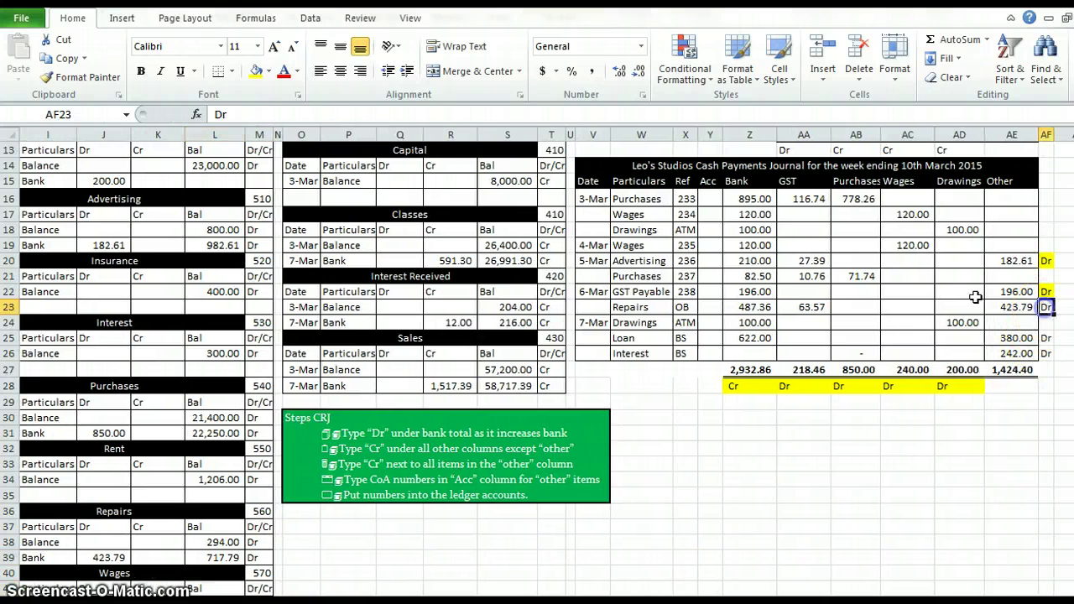
{"action": "left_click", "coordinate": [258, 72]}
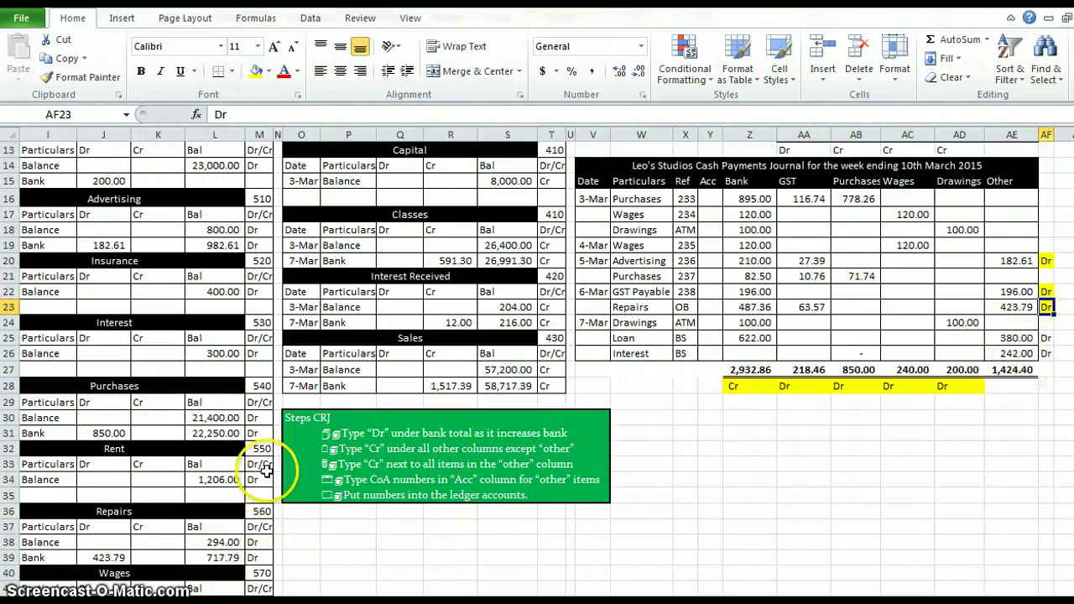
Add an entry dated 7/3 with the particulars Bank in row 11 of the Loan ledger account
{"action": "scroll", "coordinate": [434, 293], "scroll_direction": "up", "scroll_amount": 3}
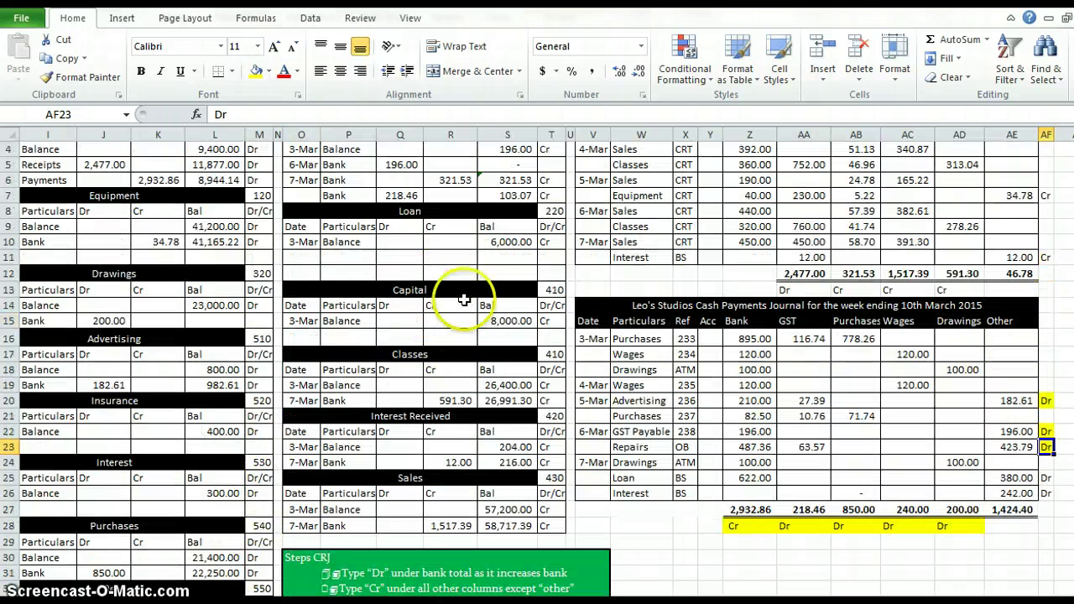
{"action": "left_click", "coordinate": [303, 254]}
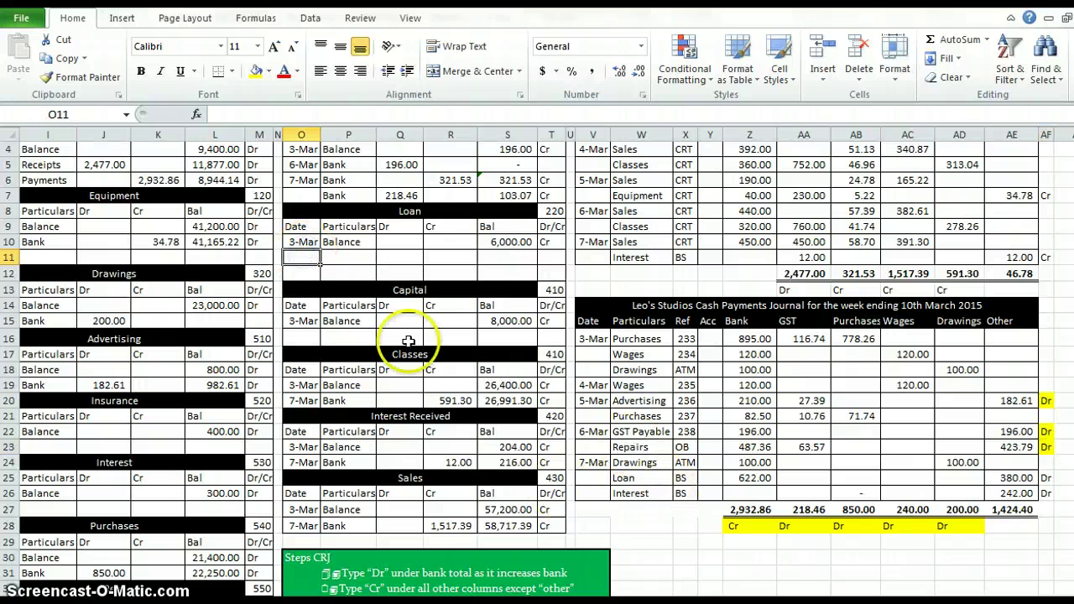
{"action": "type", "text": "7/"}
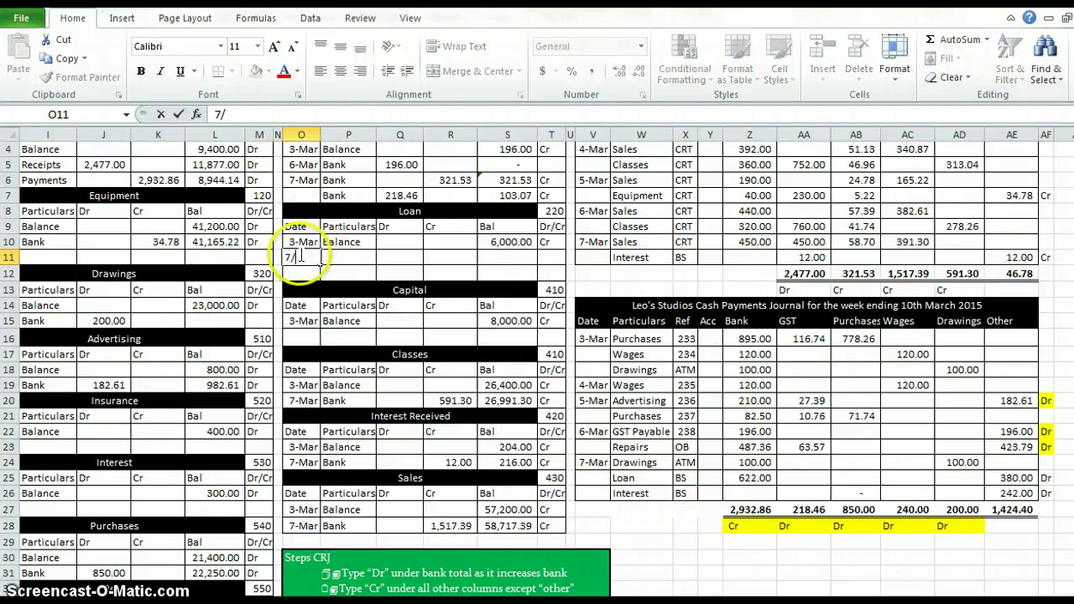
{"action": "type", "text": "3"}
{"action": "key", "text": "Tab"}
{"action": "type", "text": "B"}
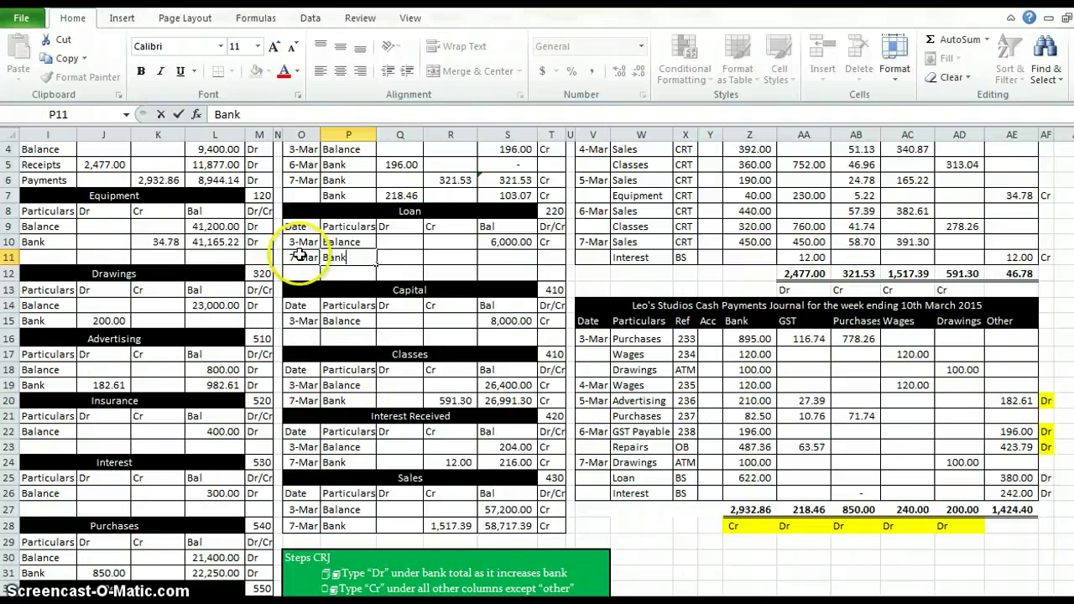
{"action": "type", "text": "ank"}
{"action": "key", "text": "Tab"}
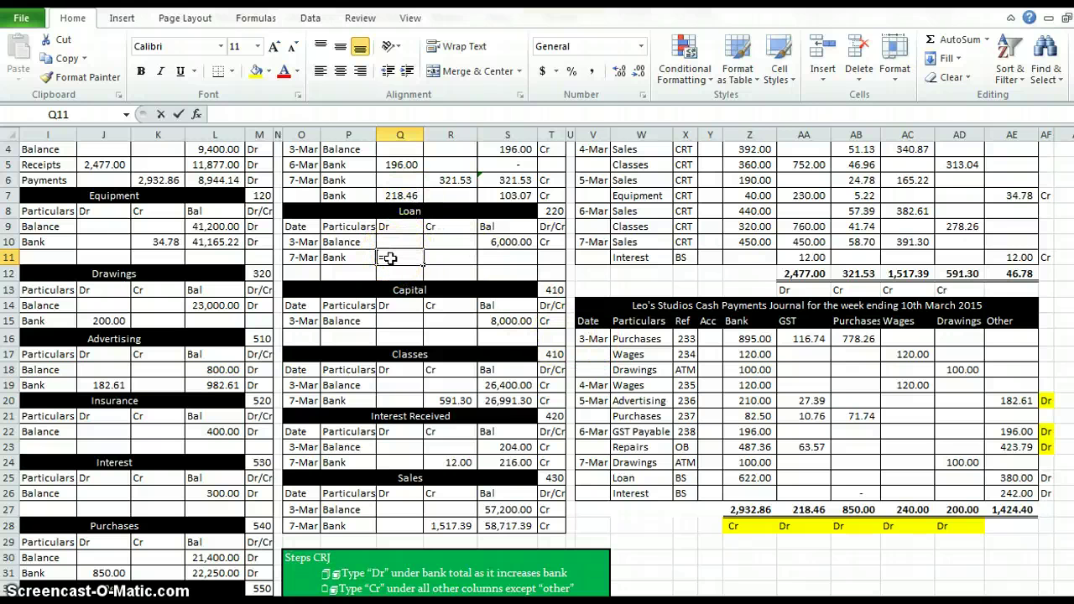
Link the Loan ledger's Bank debit in Q11 to the payments journal's Loan amount in the Other column with =AE25
{"action": "type", "text": "="}
{"action": "left_click", "coordinate": [1023, 477]}
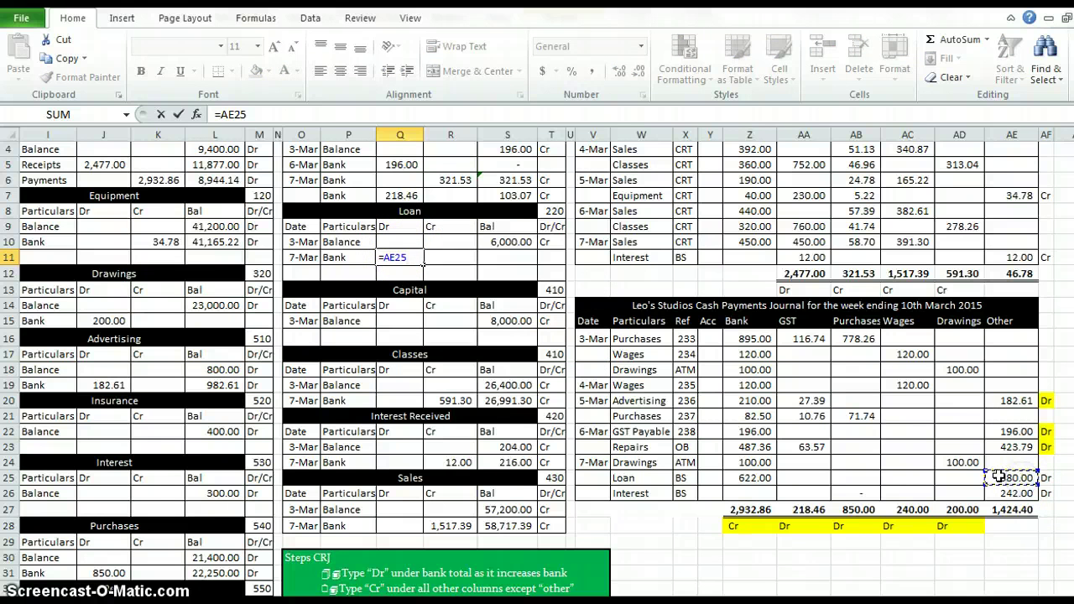
{"action": "key", "text": "Tab"}
Calculate the Loan ledger's balance in S11 as S10 minus Q11
{"action": "left_click", "coordinate": [489, 256]}
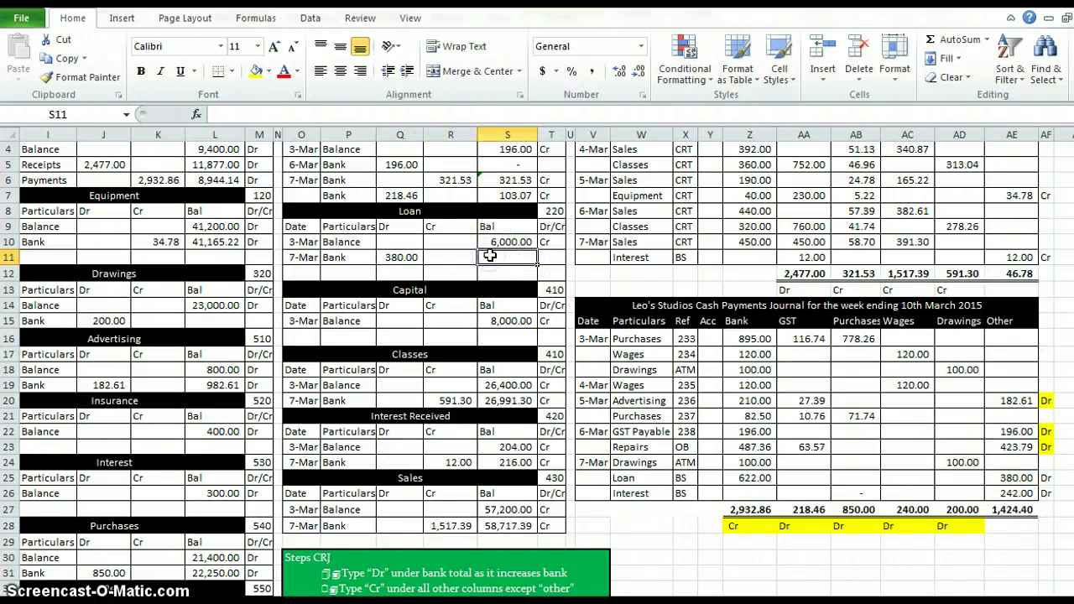
{"action": "type", "text": "="}
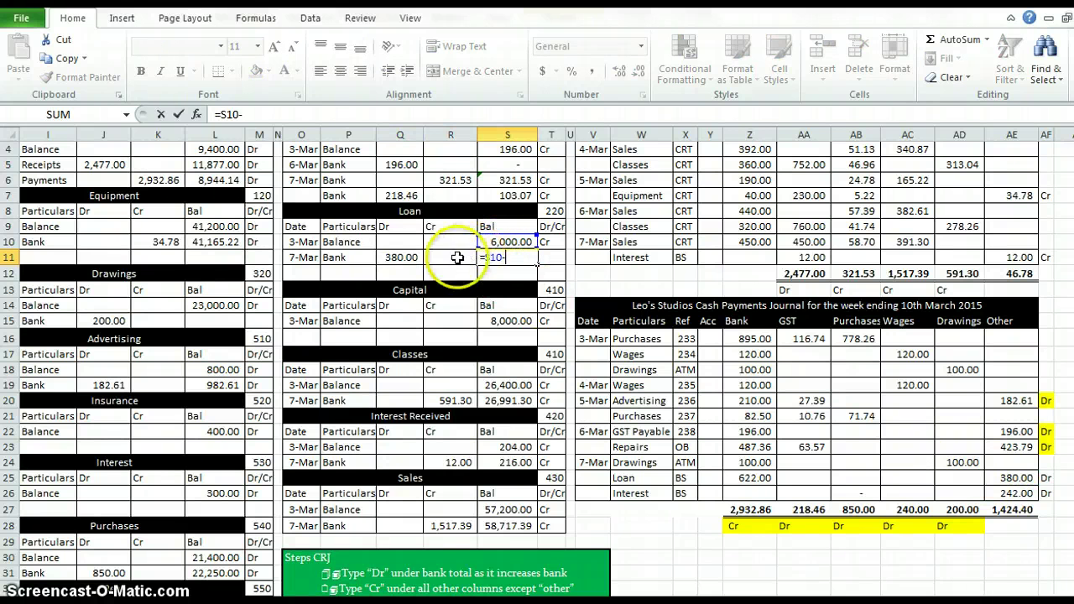
{"action": "left_click", "coordinate": [409, 259]}
{"action": "key", "text": "Tab"}
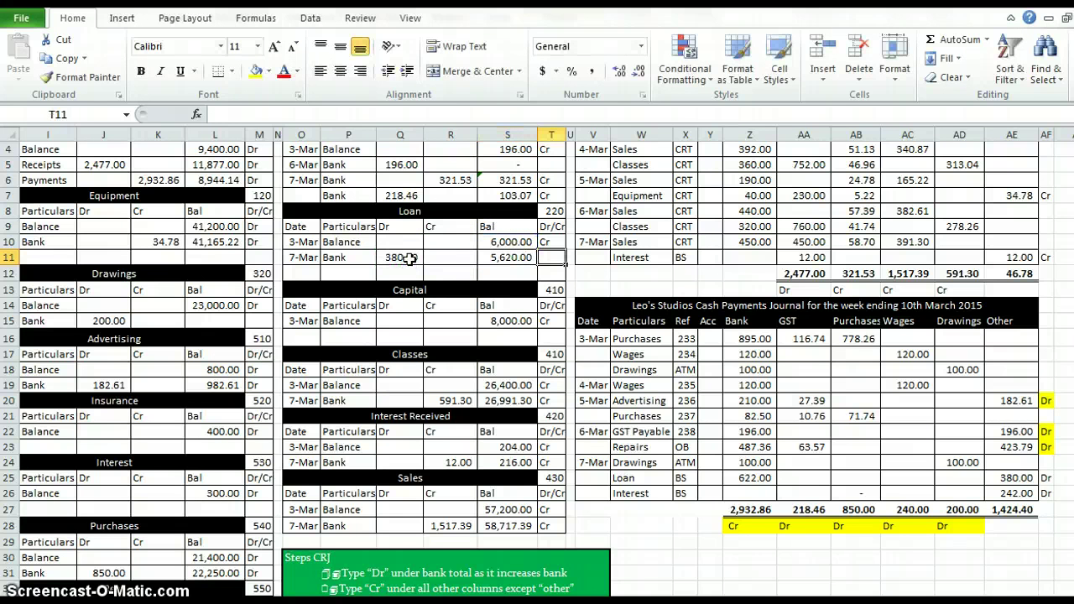
Mark the Loan ledger's new balance as Cr in T11 and highlight the payments journal's Loan Dr mark in AF25 yellow
{"action": "left_click", "coordinate": [755, 369]}
{"action": "left_click", "coordinate": [1045, 477]}
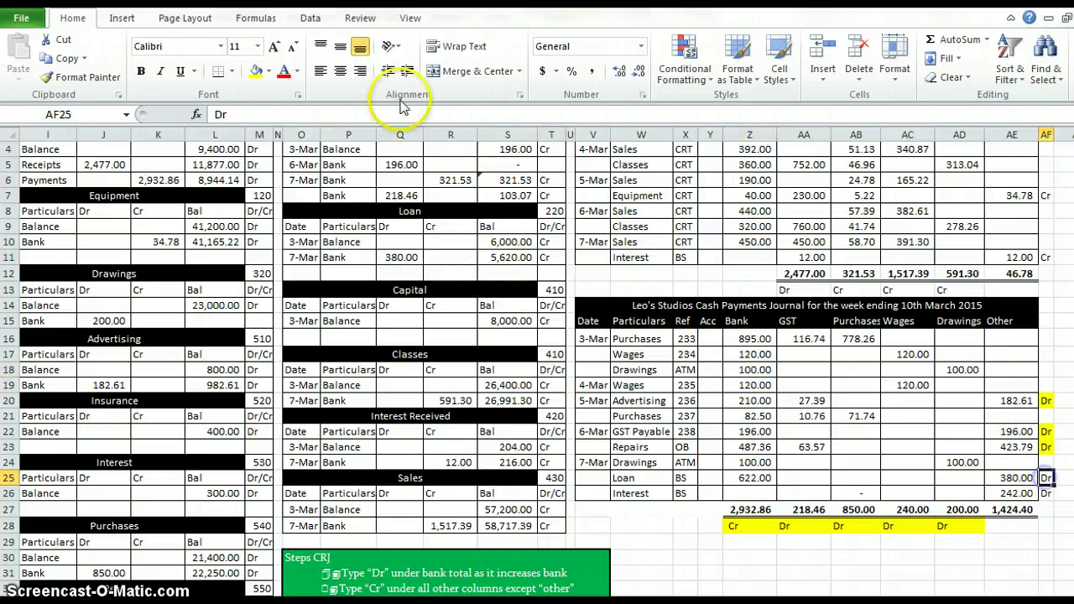
{"action": "left_click", "coordinate": [256, 72]}
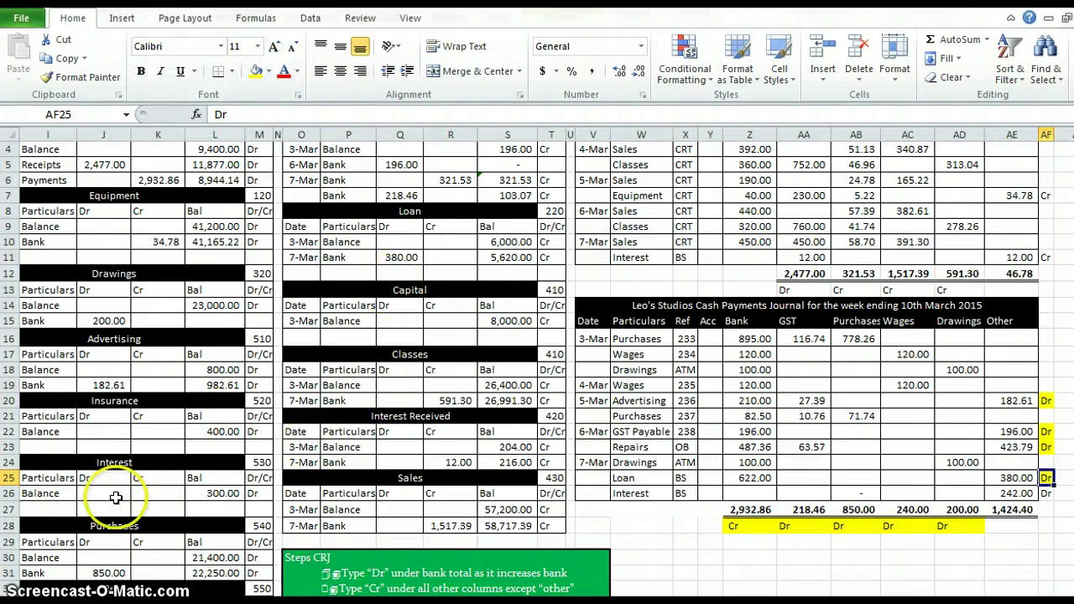
Add an entry dated 7/3 with the particulars Bank in row 27 of the Interest ledger account
{"action": "left_click", "coordinate": [50, 506]}
{"action": "key", "text": "Left"}
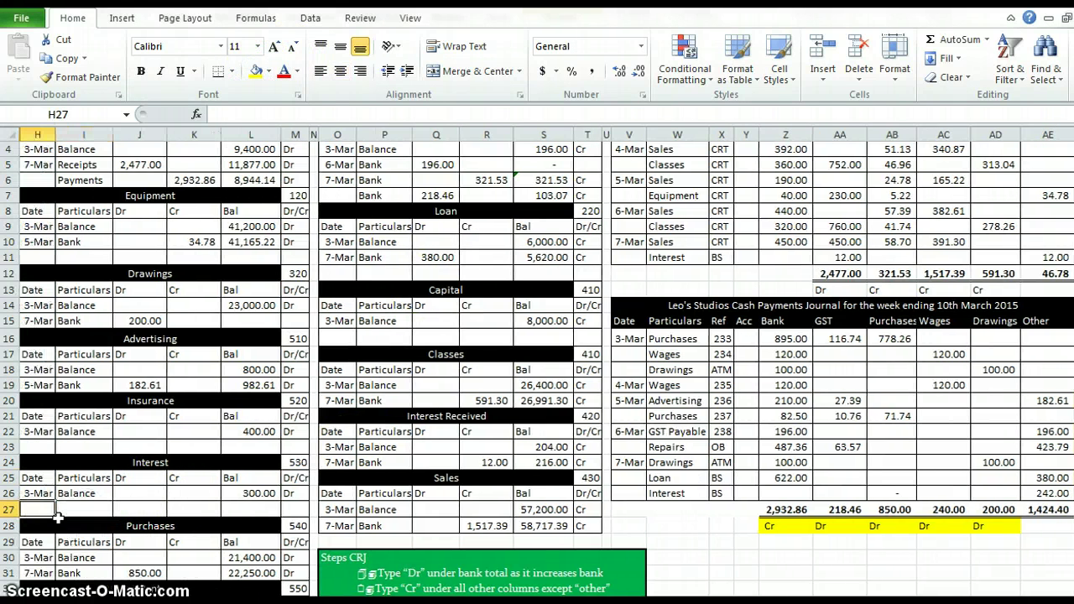
{"action": "type", "text": "7/3"}
{"action": "key", "text": "Tab"}
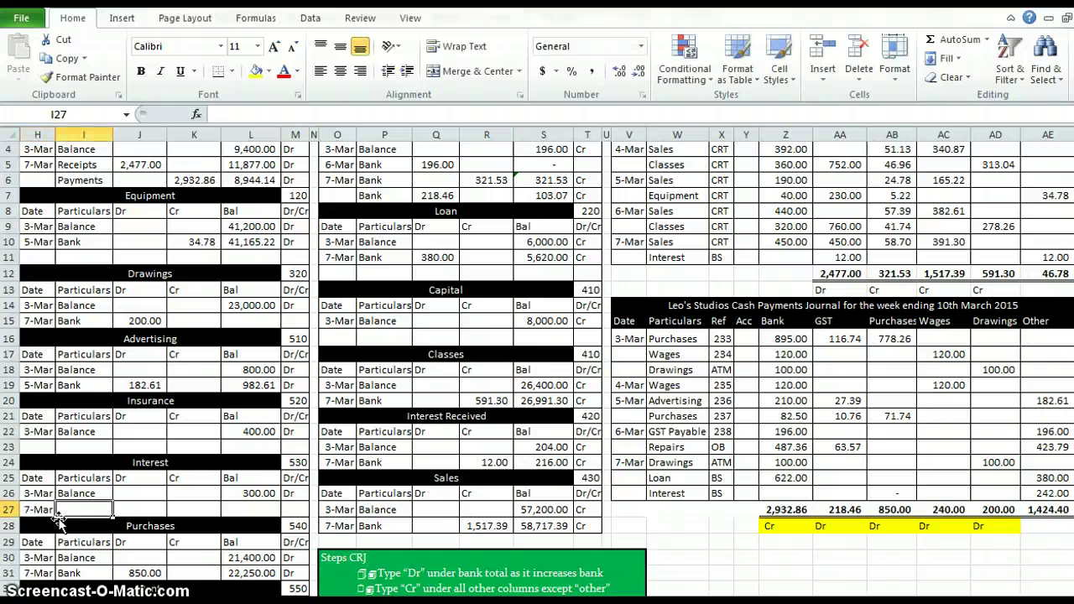
{"action": "type", "text": "Bank"}
{"action": "key", "text": "Tab"}
Link the Interest ledger's Bank debit in J27 to the payments journal's Interest amount in the Other column, cell AE26
{"action": "type", "text": "="}
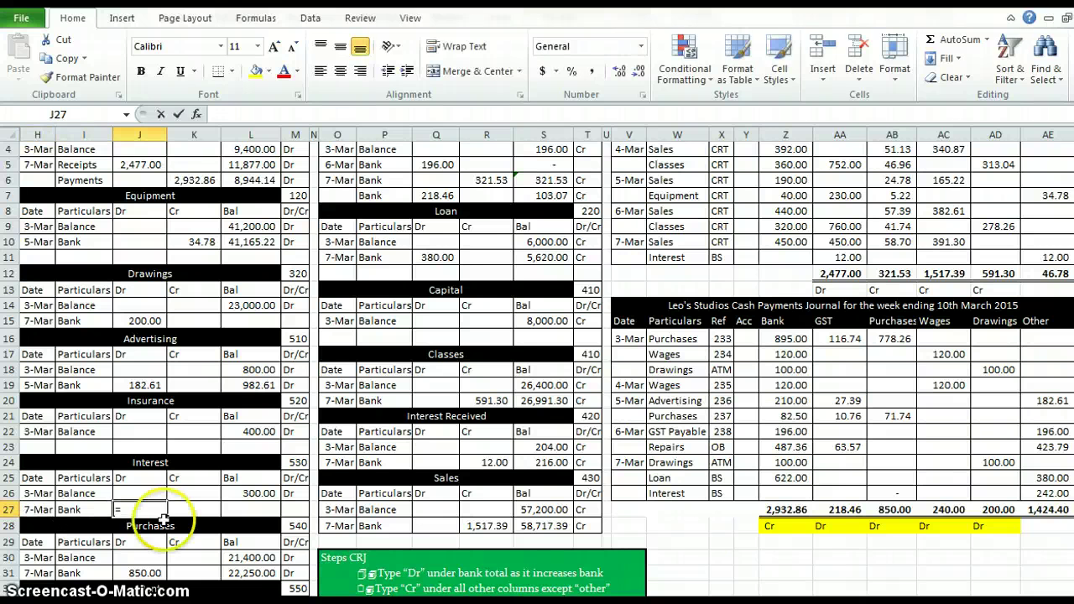
{"action": "left_click", "coordinate": [1059, 493]}
{"action": "key", "text": "Return"}
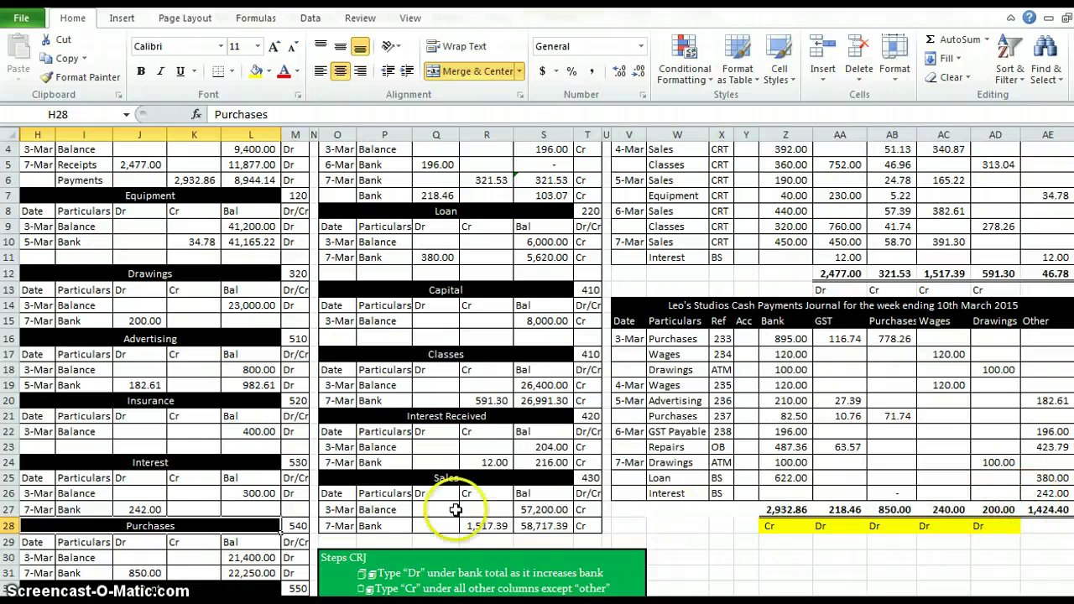
Calculate the Interest ledger's balance in L27 as L26 plus J27
{"action": "left_click", "coordinate": [244, 508]}
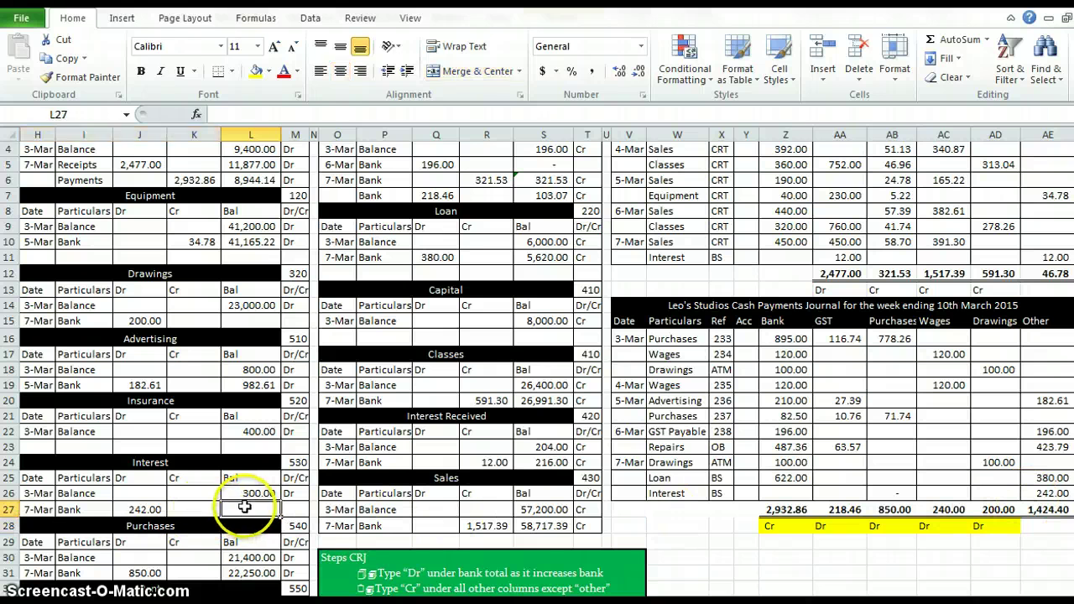
{"action": "type", "text": "="}
{"action": "left_click", "coordinate": [251, 493]}
{"action": "type", "text": "+"}
{"action": "left_click", "coordinate": [144, 510]}
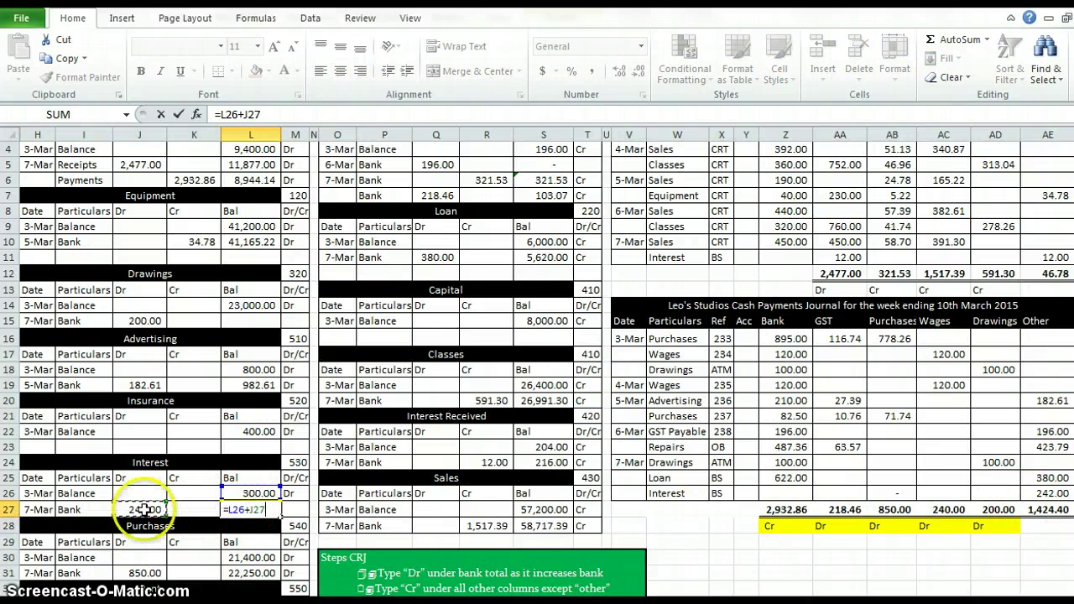
{"action": "key", "text": "Tab"}
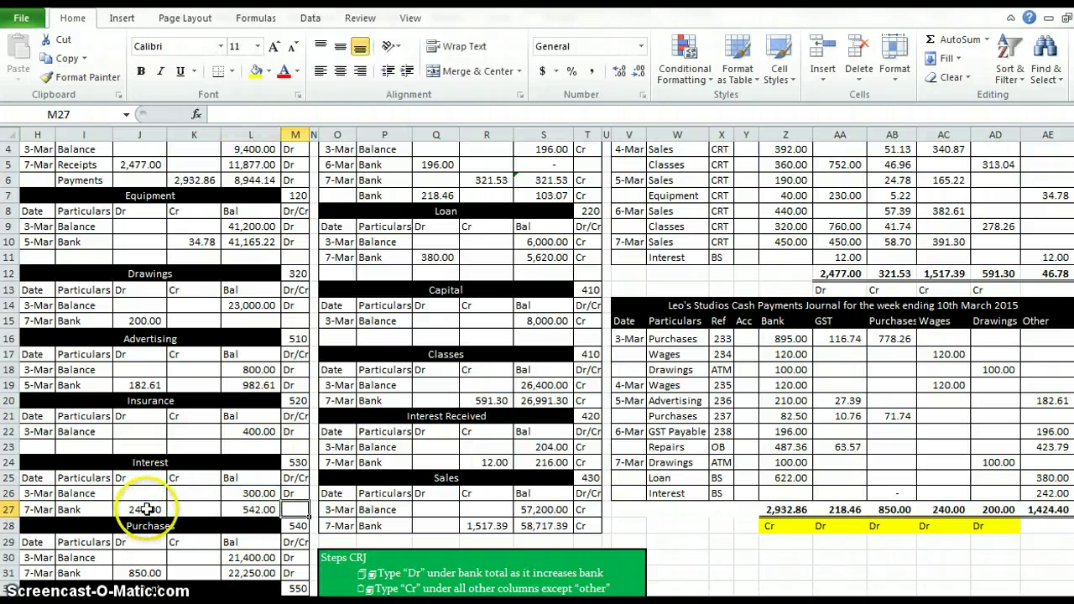
Mark the Interest ledger's new balance as Dr in M27 and highlight the payments journal's Interest Dr mark in AF26 yellow
{"action": "left_click", "coordinate": [745, 544]}
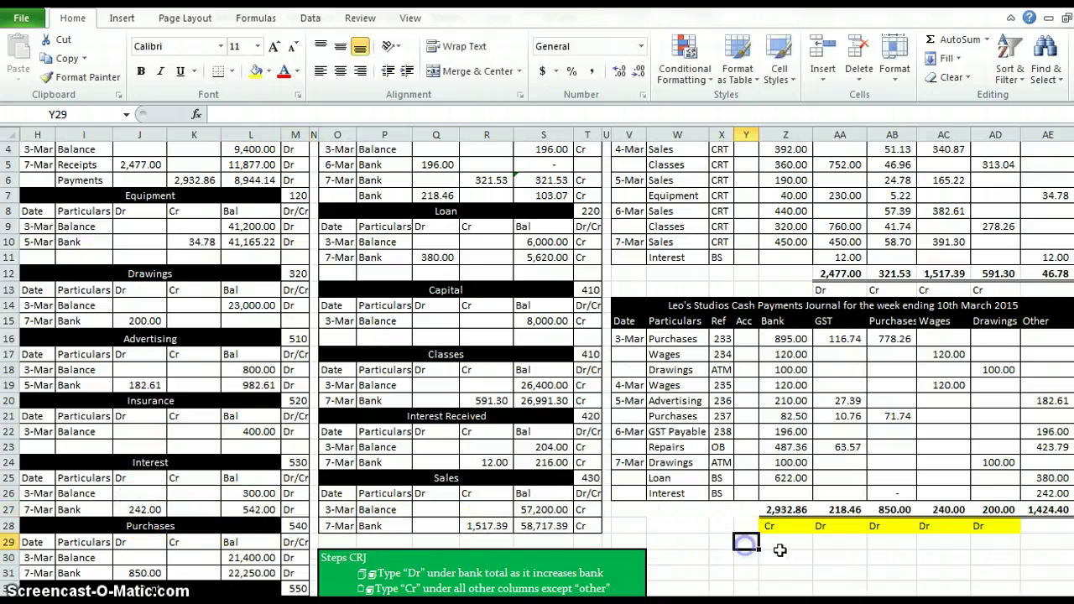
{"action": "scroll", "coordinate": [745, 541], "scroll_direction": "right", "scroll_amount": 3}
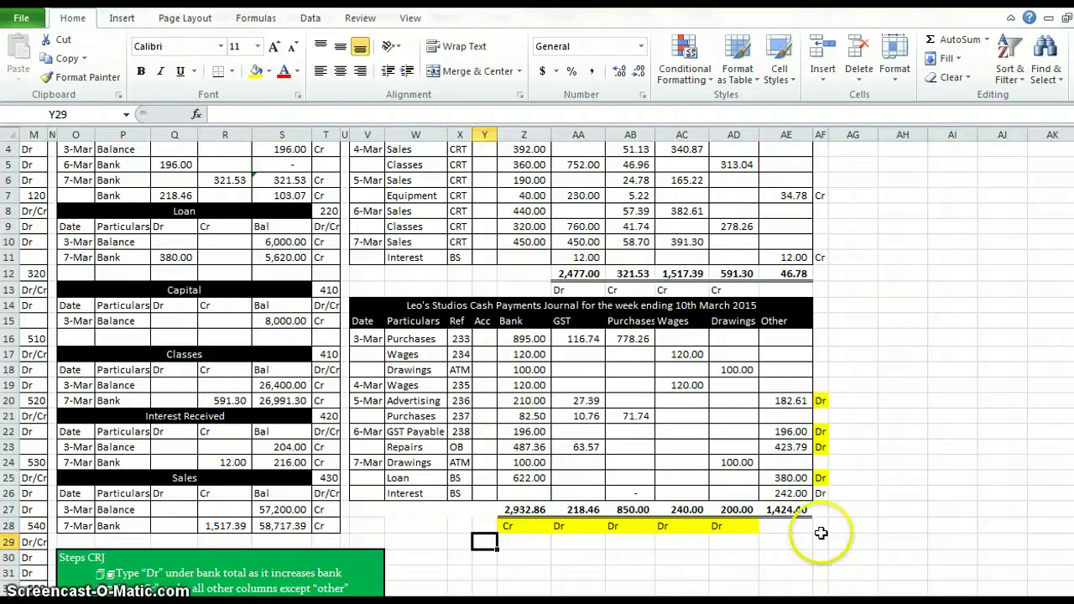
{"action": "left_click", "coordinate": [820, 493]}
{"action": "left_click", "coordinate": [255, 71]}
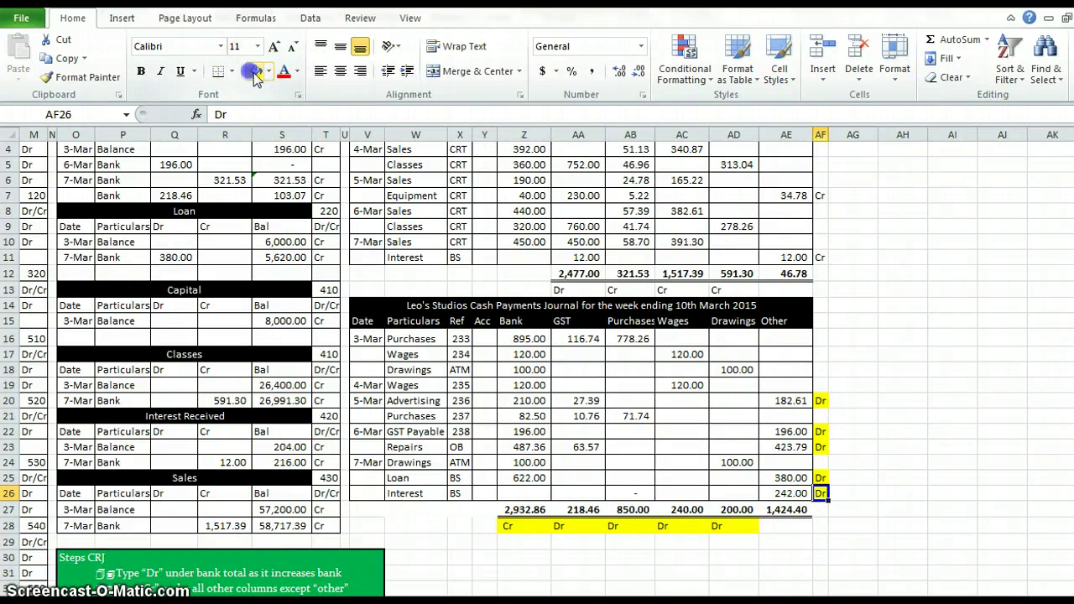
Link the receipts journal's Equipment Acc cell Y7 to the Equipment ledger's account number in M7
{"action": "scroll", "coordinate": [543, 361], "scroll_direction": "left", "scroll_amount": 2}
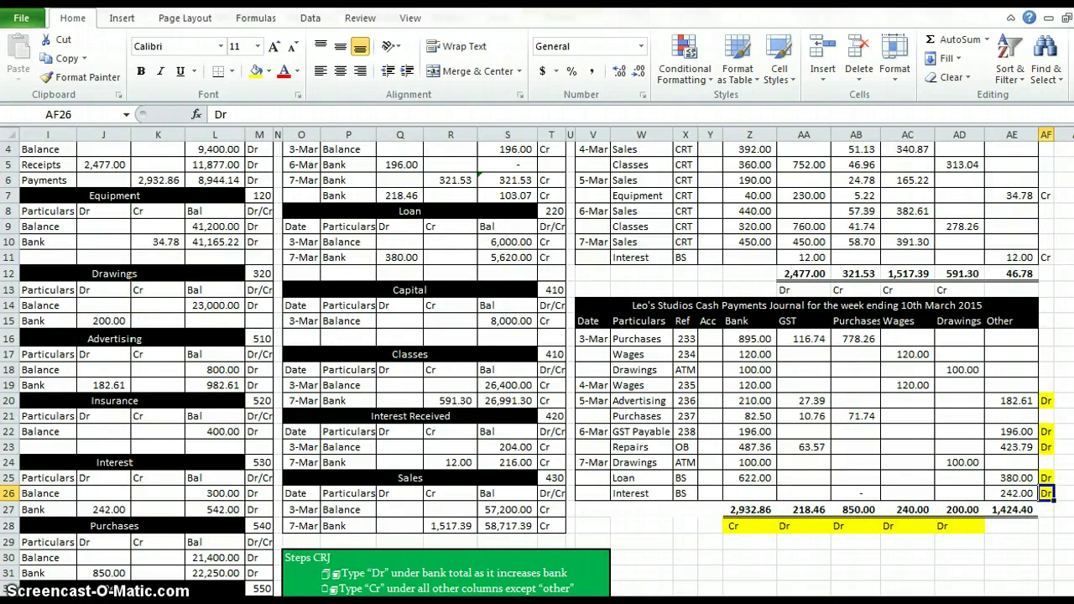
{"action": "scroll", "coordinate": [621, 579], "scroll_direction": "left", "scroll_amount": 1}
{"action": "scroll", "coordinate": [251, 407], "scroll_direction": "up", "scroll_amount": 1}
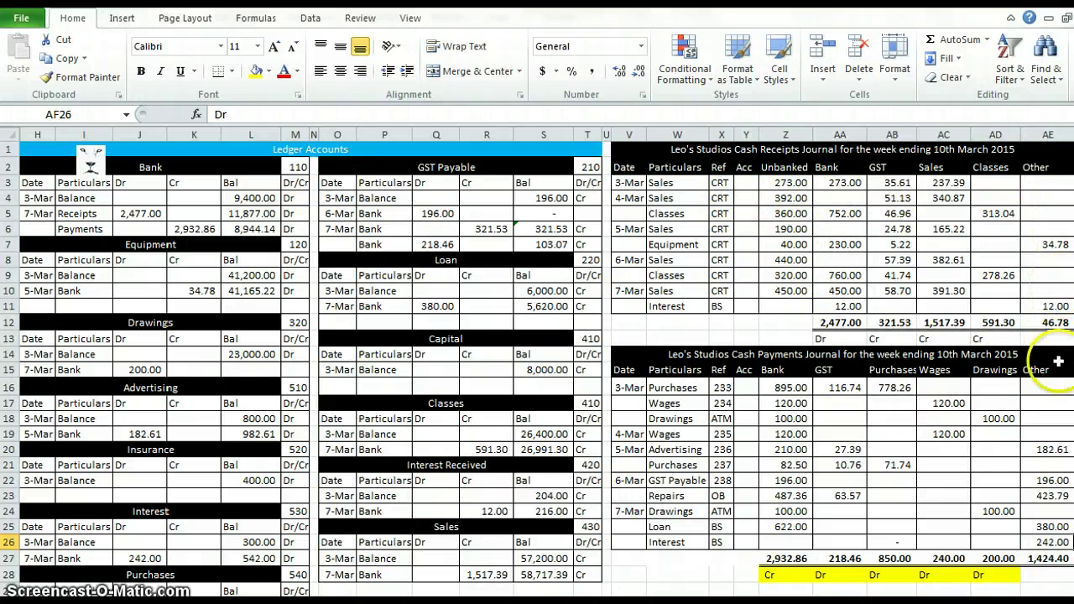
{"action": "left_click", "coordinate": [755, 243]}
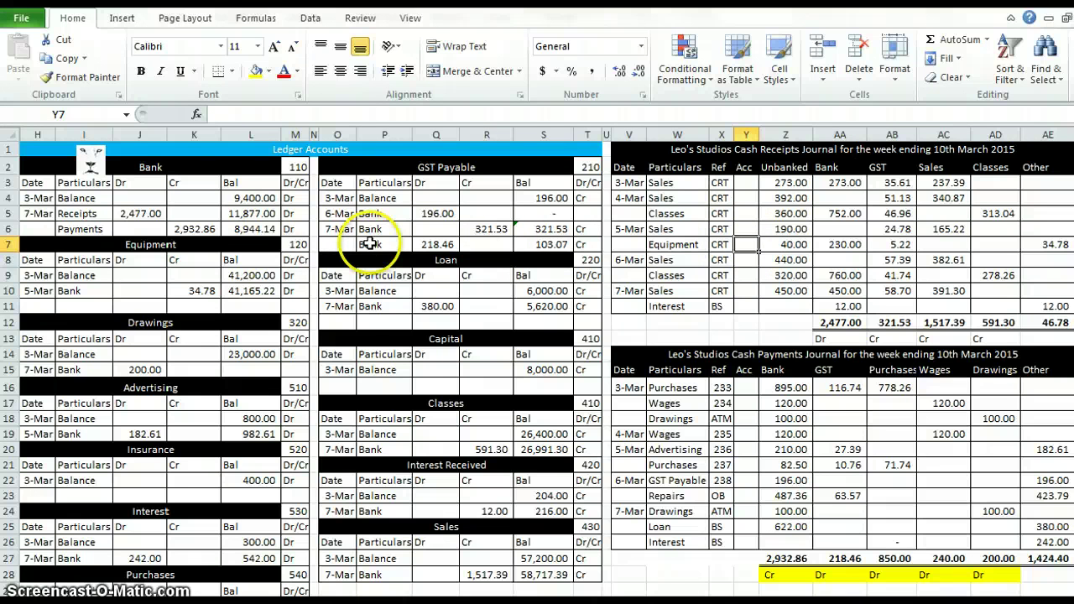
{"action": "type", "text": "="}
{"action": "left_click", "coordinate": [288, 245]}
{"action": "key", "text": "Return"}
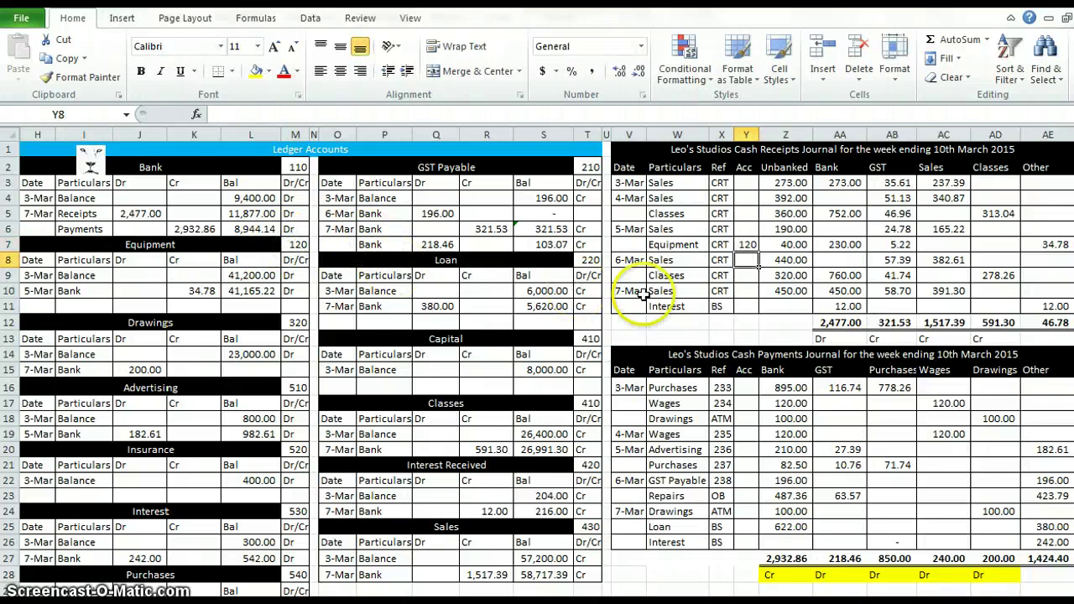
Link the receipts journal's Interest Acc cell Y11 to the Interest ledger's account number in M24
{"action": "left_click", "coordinate": [767, 306]}
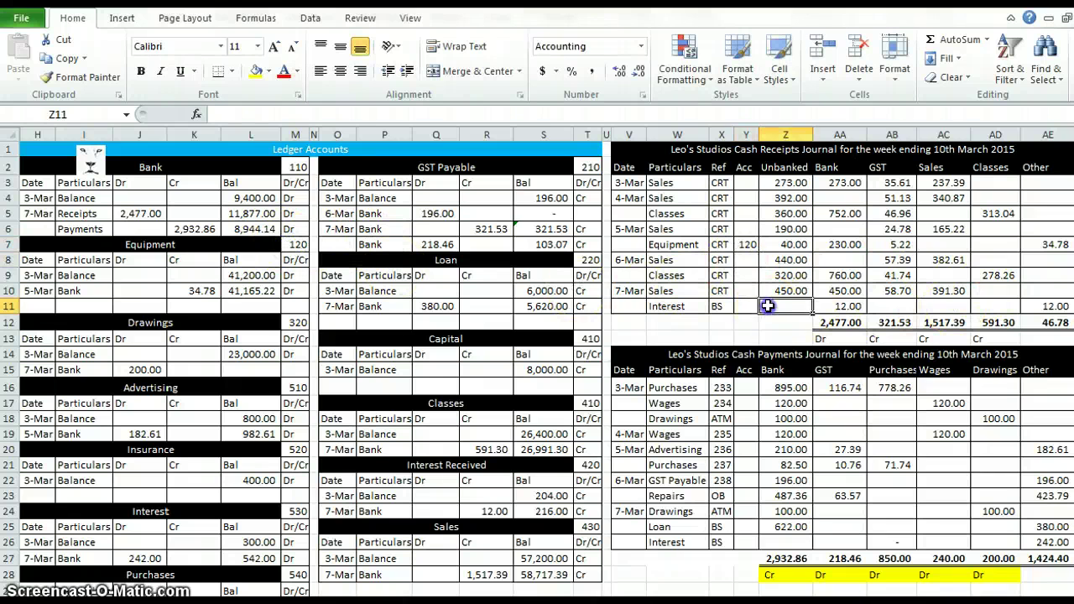
{"action": "type", "text": "="}
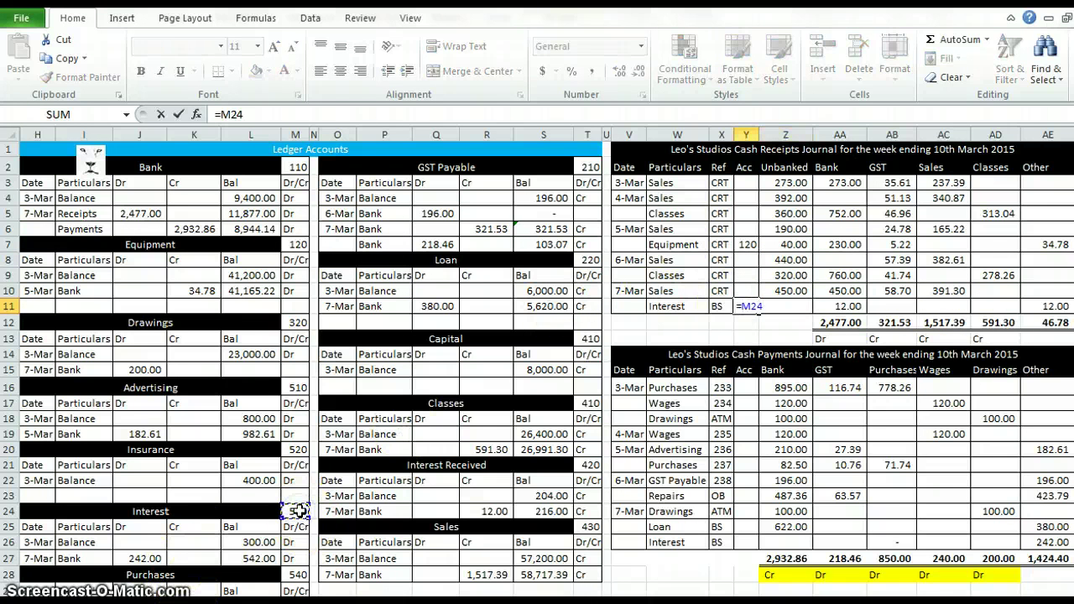
{"action": "key", "text": "Return"}
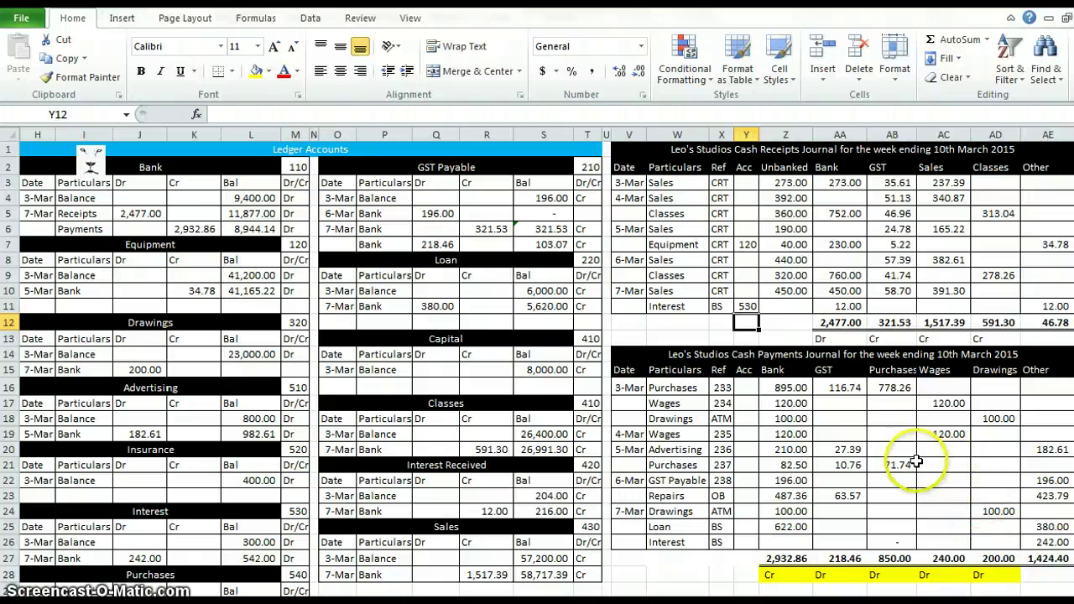
Link the payments journal's Acc cells Y20 and Y22 to the Advertising account number in M16 and the GST Payable number in T2
{"action": "left_click", "coordinate": [744, 451]}
{"action": "type", "text": "="}
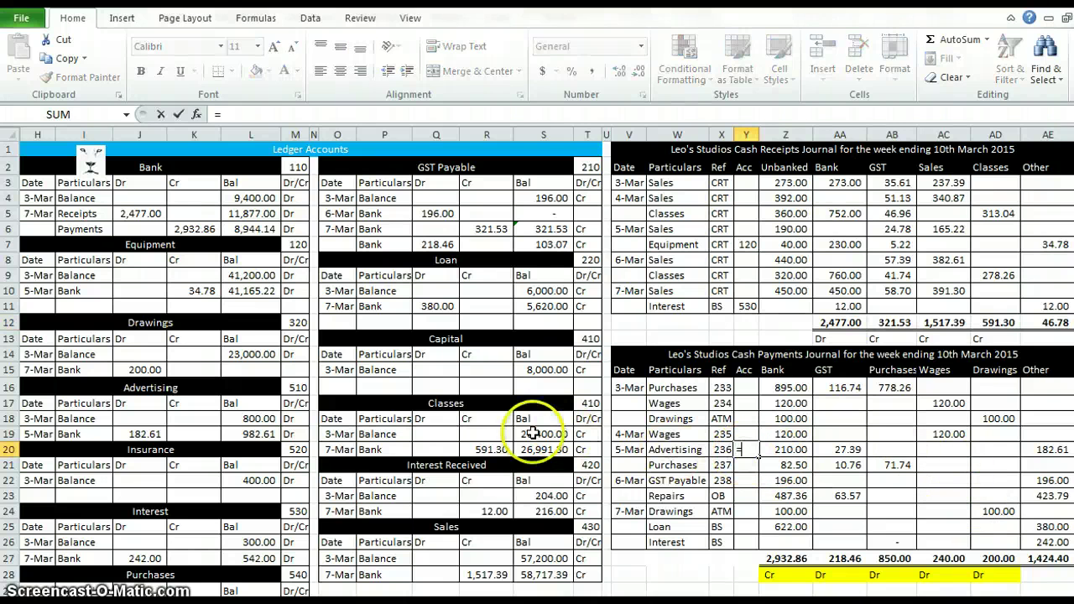
{"action": "left_click", "coordinate": [294, 385]}
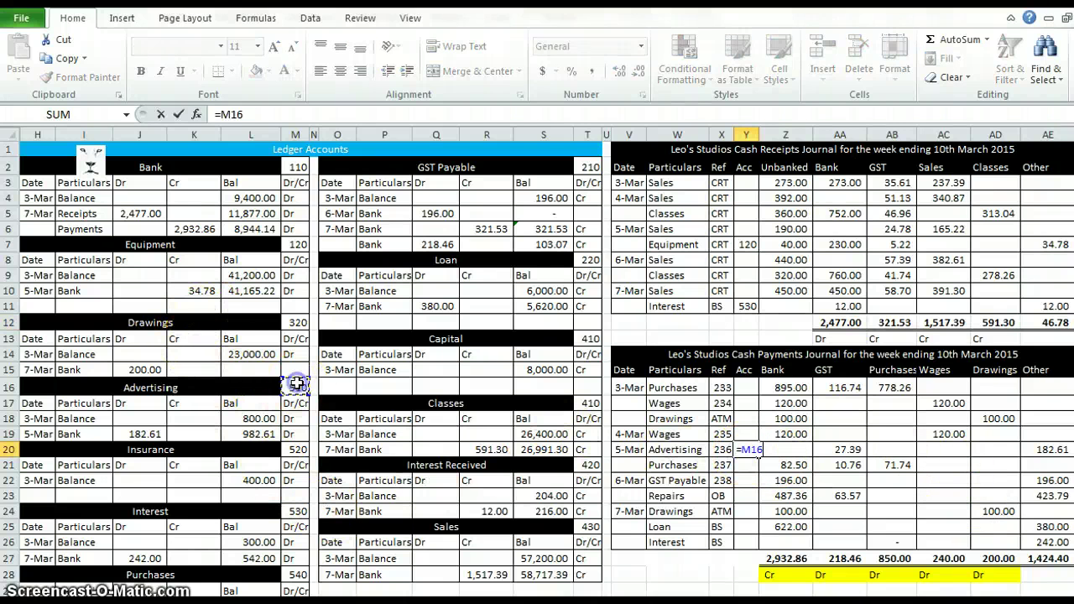
{"action": "key", "text": "Return"}
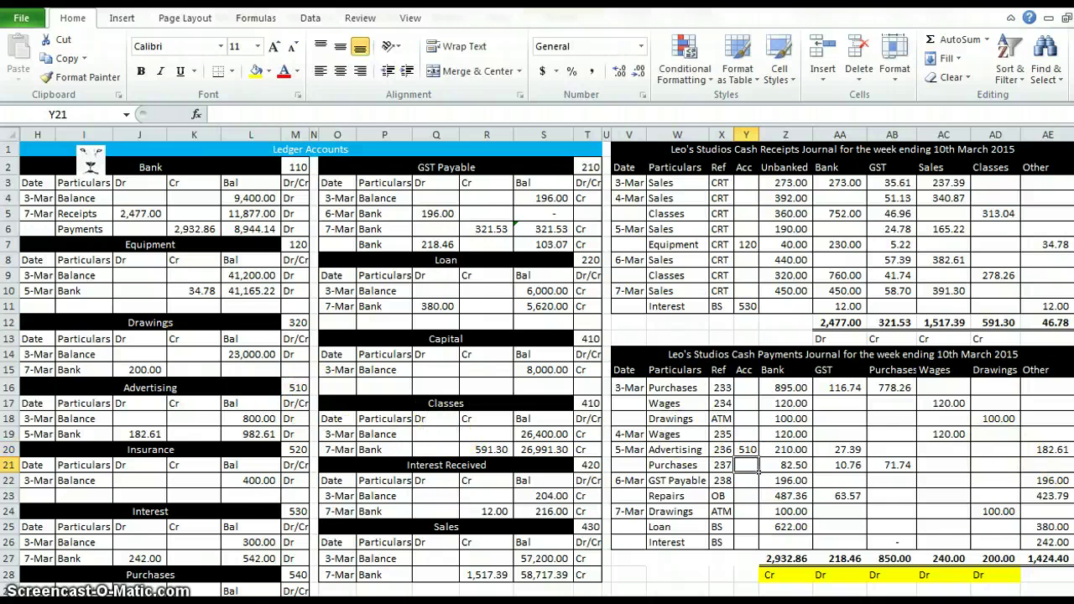
{"action": "left_click", "coordinate": [750, 480]}
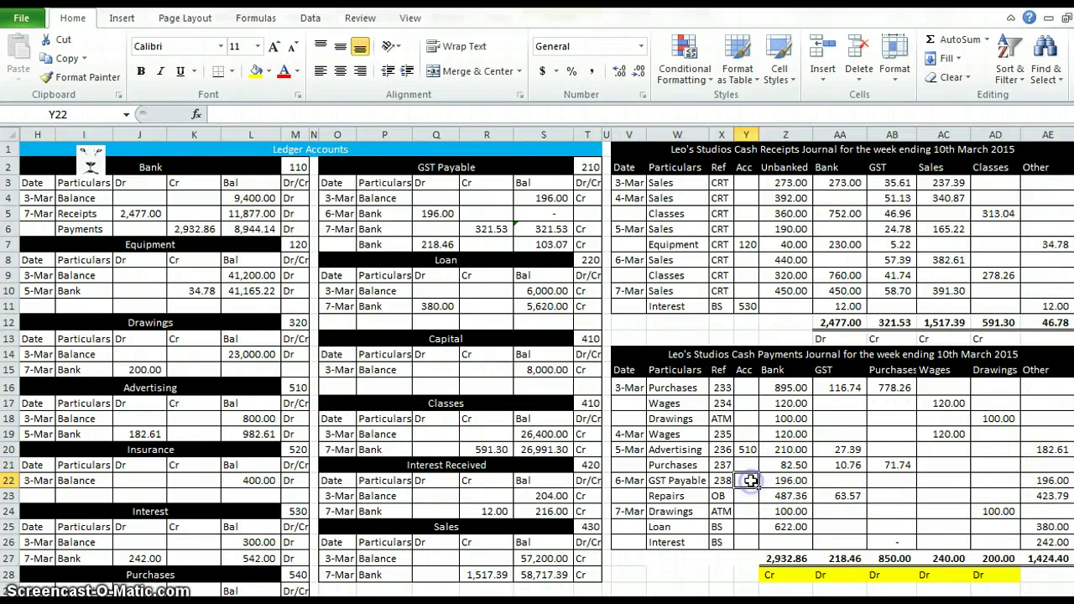
{"action": "type", "text": "="}
{"action": "left_click", "coordinate": [592, 165]}
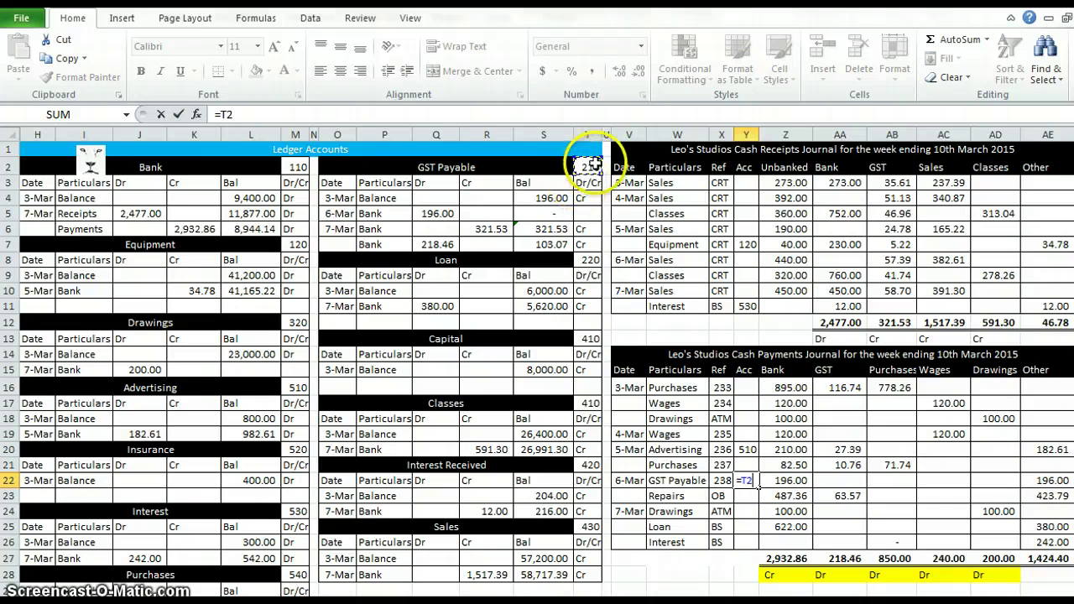
{"action": "key", "text": "Return"}
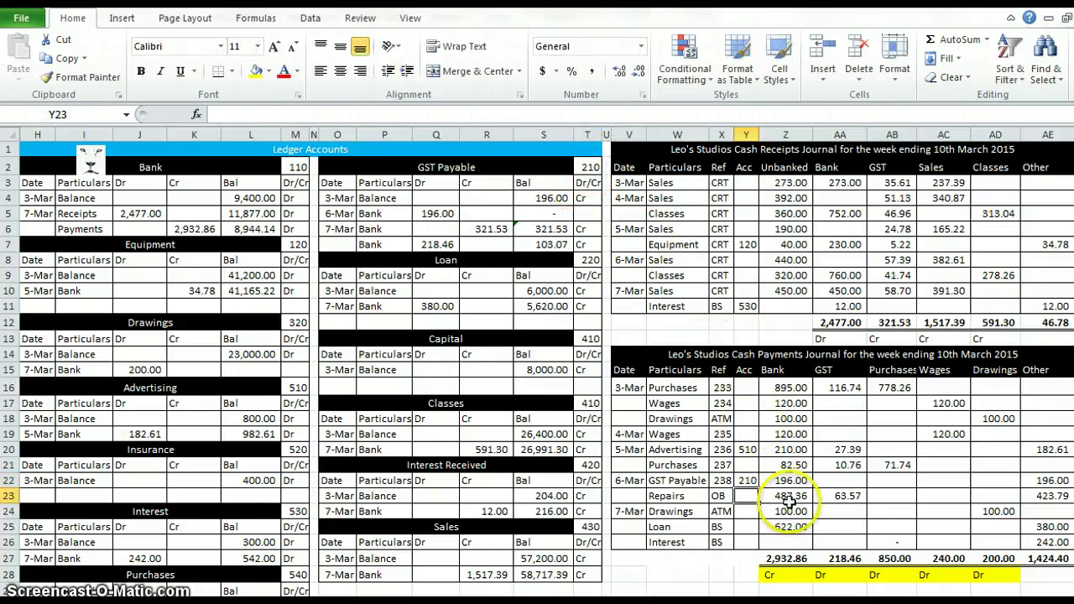
Link the payments journal's Repairs Acc cell Y23 to the Repairs ledger's account number in M36
{"action": "type", "text": "="}
{"action": "scroll", "coordinate": [378, 491], "scroll_direction": "down", "scroll_amount": 2}
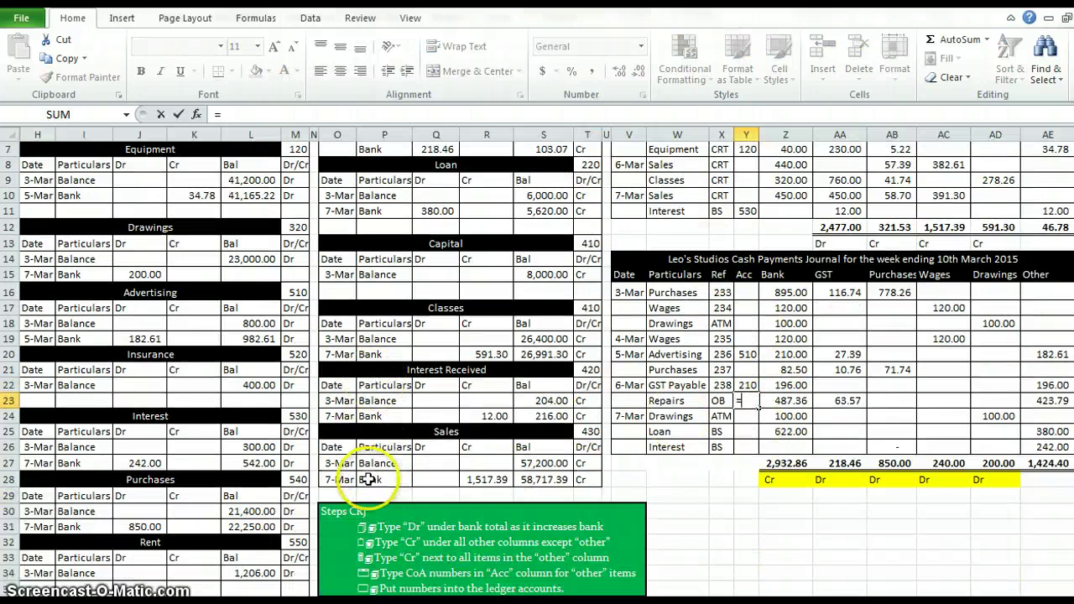
{"action": "scroll", "coordinate": [370, 478], "scroll_direction": "down", "scroll_amount": 2}
{"action": "left_click", "coordinate": [297, 510]}
{"action": "key", "text": "Return"}
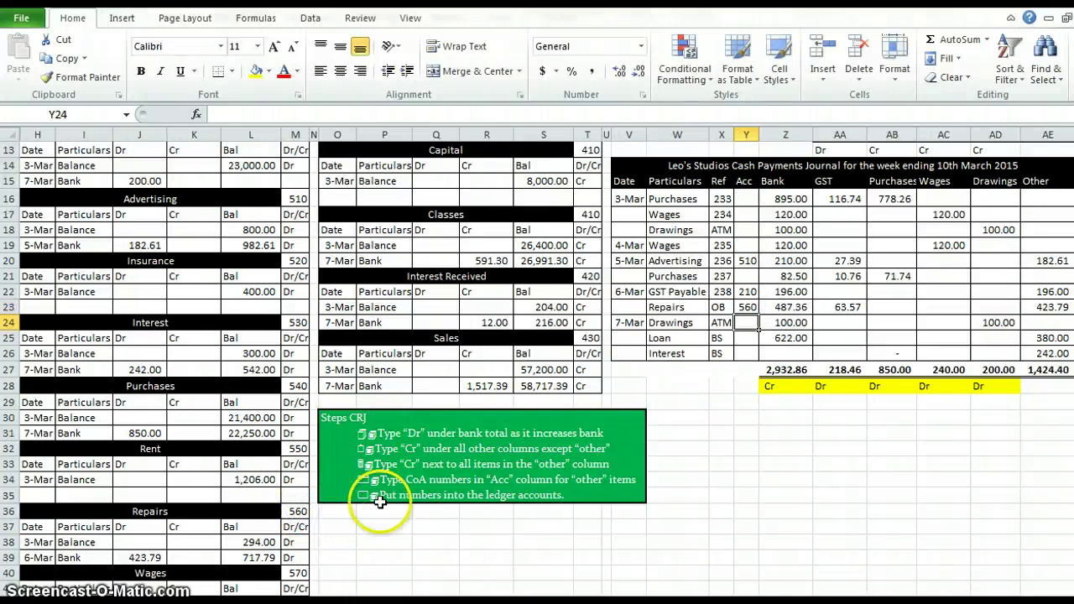
Link the payments journal's Acc cells Y25 and Y26 to the Loan account number in T8 and the Interest number in M24
{"action": "left_click", "coordinate": [749, 337]}
{"action": "type", "text": "="}
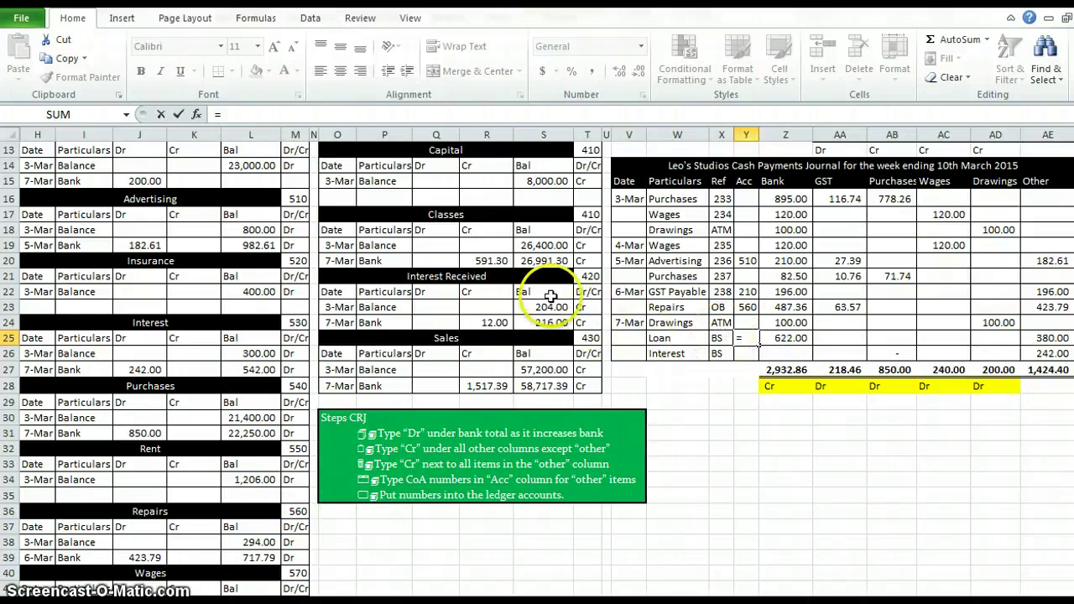
{"action": "scroll", "coordinate": [550, 296], "scroll_direction": "up", "scroll_amount": 4}
{"action": "left_click", "coordinate": [593, 260]}
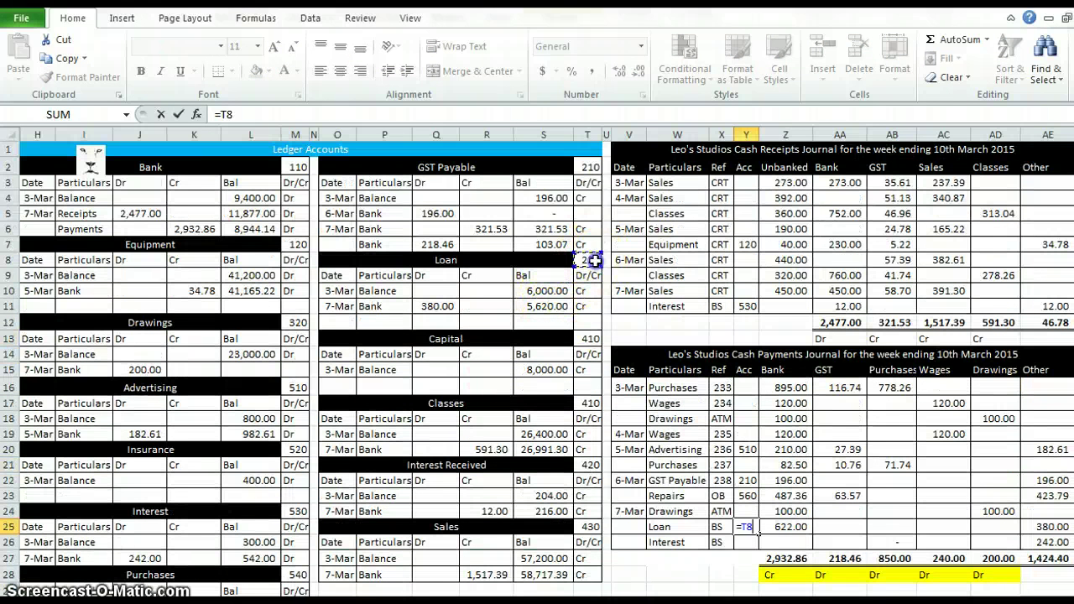
{"action": "key", "text": "Return"}
{"action": "type", "text": "="}
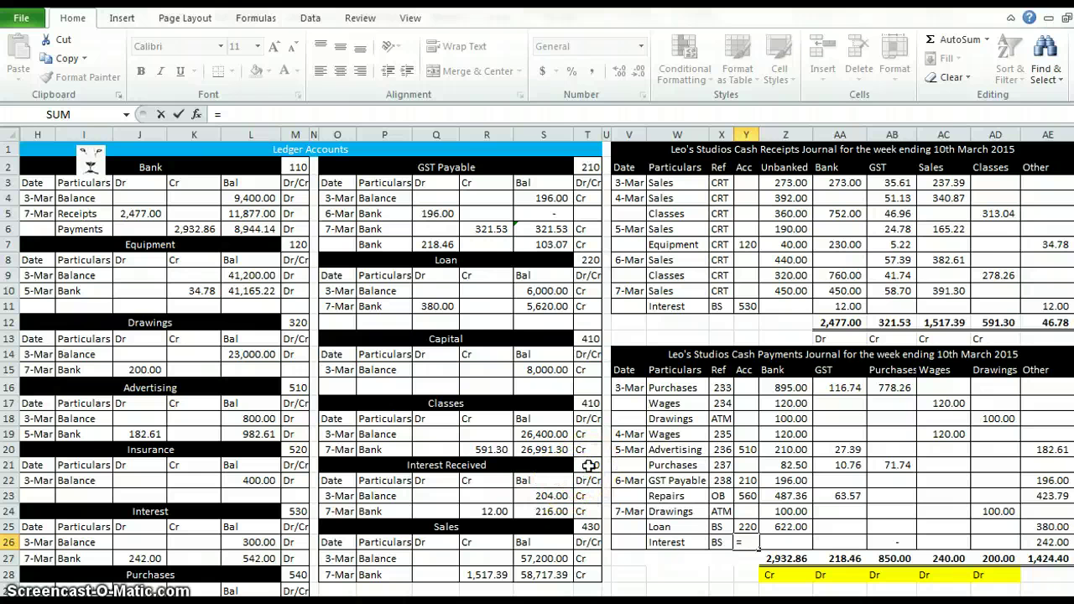
{"action": "scroll", "coordinate": [503, 462], "scroll_direction": "down", "scroll_amount": 3}
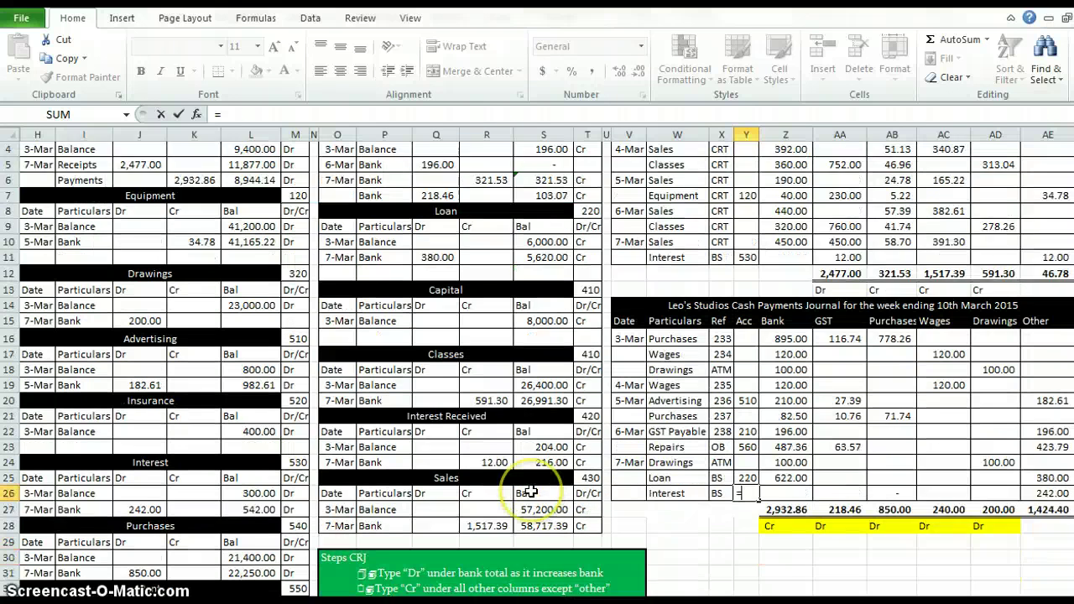
{"action": "left_click", "coordinate": [294, 369]}
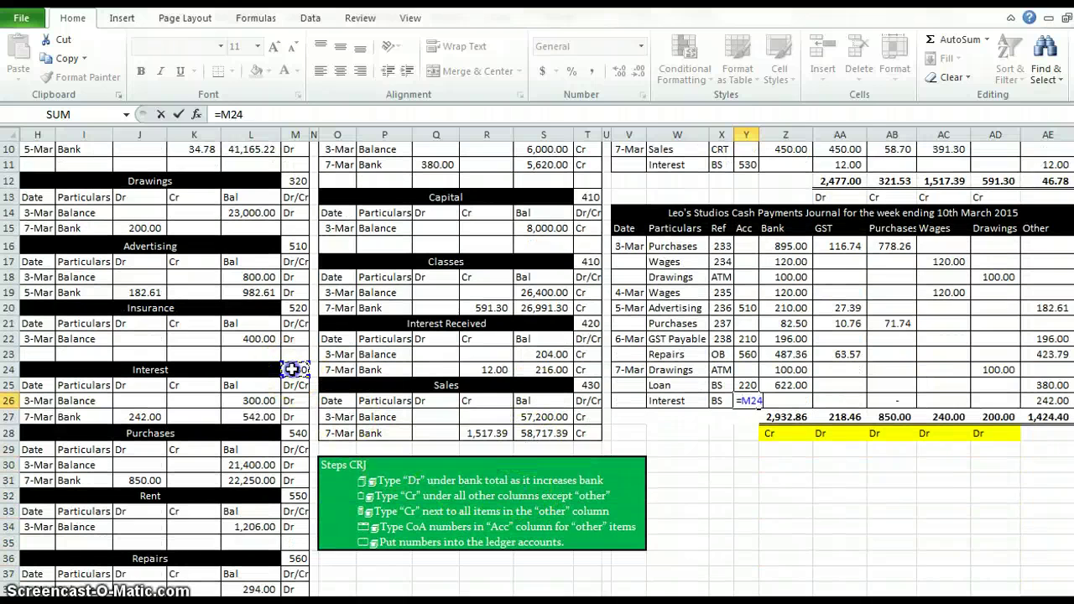
{"action": "key", "text": "Return"}
Replace the receipts journal's Interest Acc reference in Y11 with a link to the Interest Received account number in T21
{"action": "scroll", "coordinate": [738, 428], "scroll_direction": "up", "scroll_amount": 2}
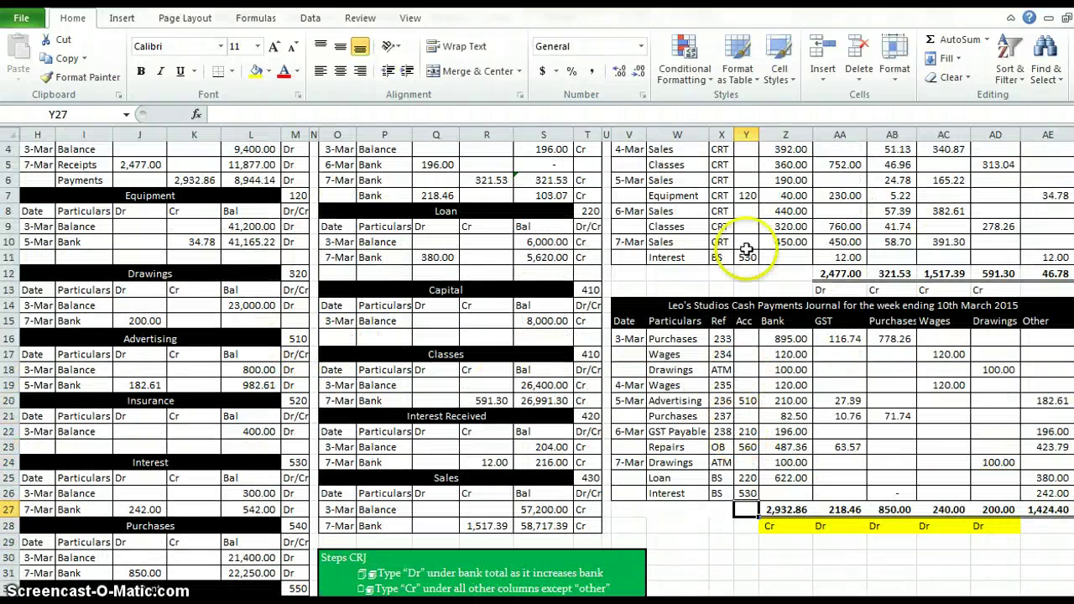
{"action": "left_click", "coordinate": [745, 257]}
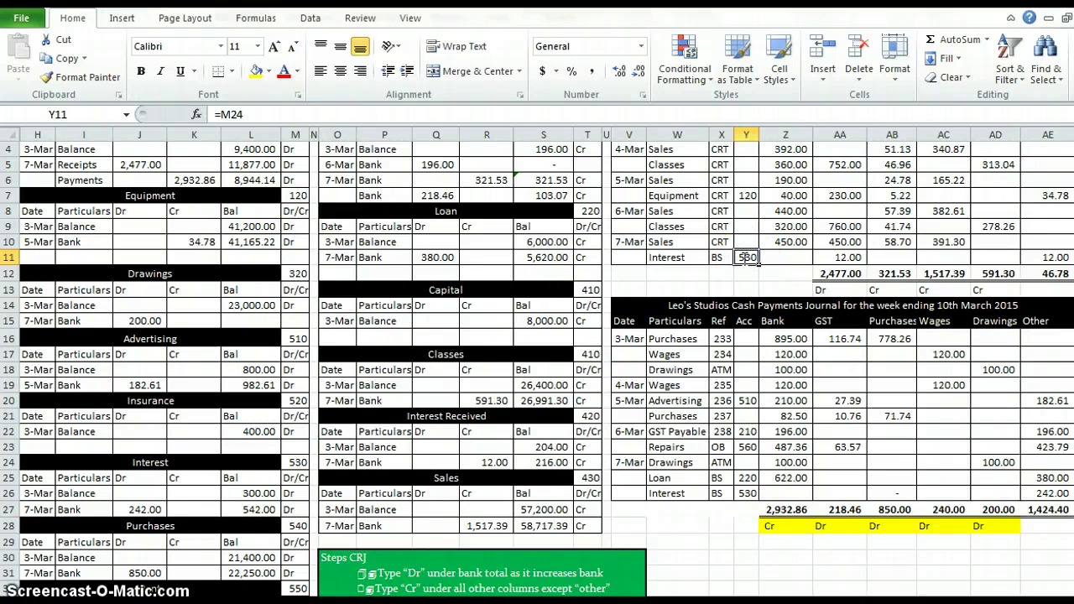
{"action": "type", "text": "="}
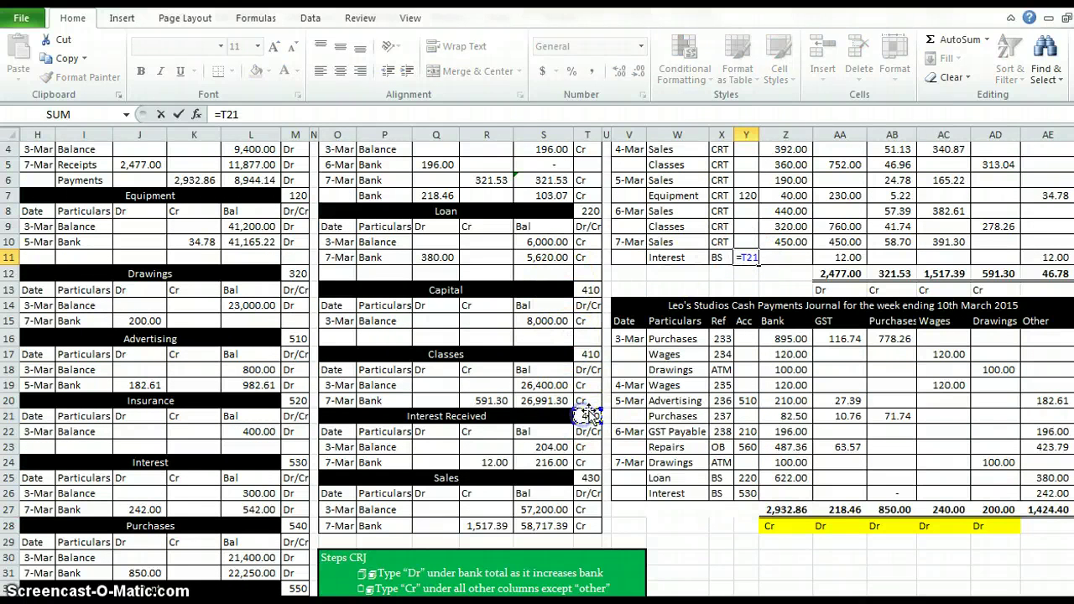
{"action": "key", "text": "Return"}
{"action": "scroll", "coordinate": [677, 475], "scroll_direction": "up", "scroll_amount": 1}
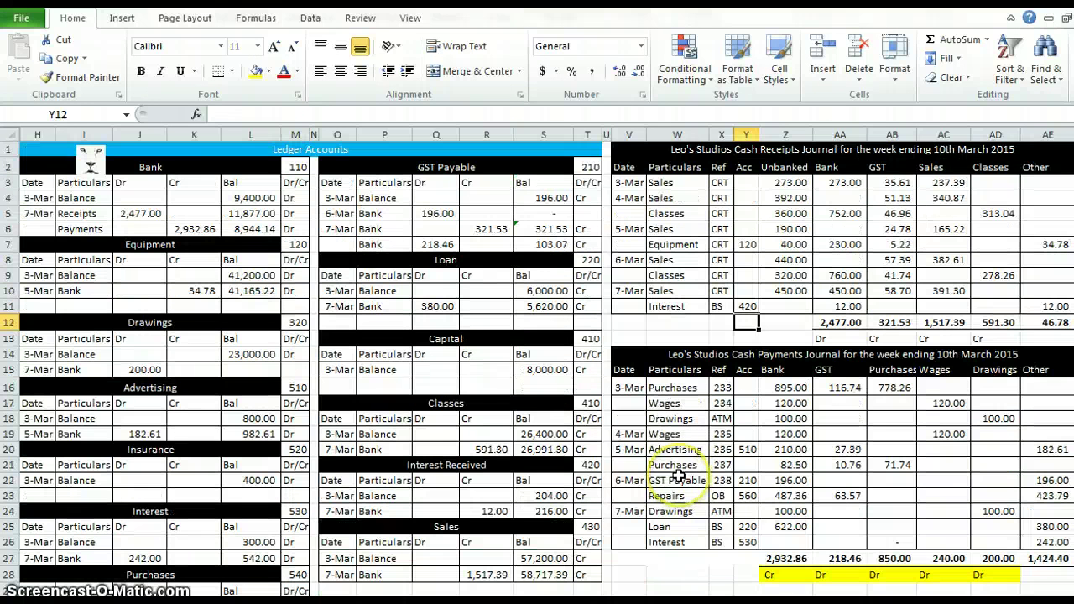